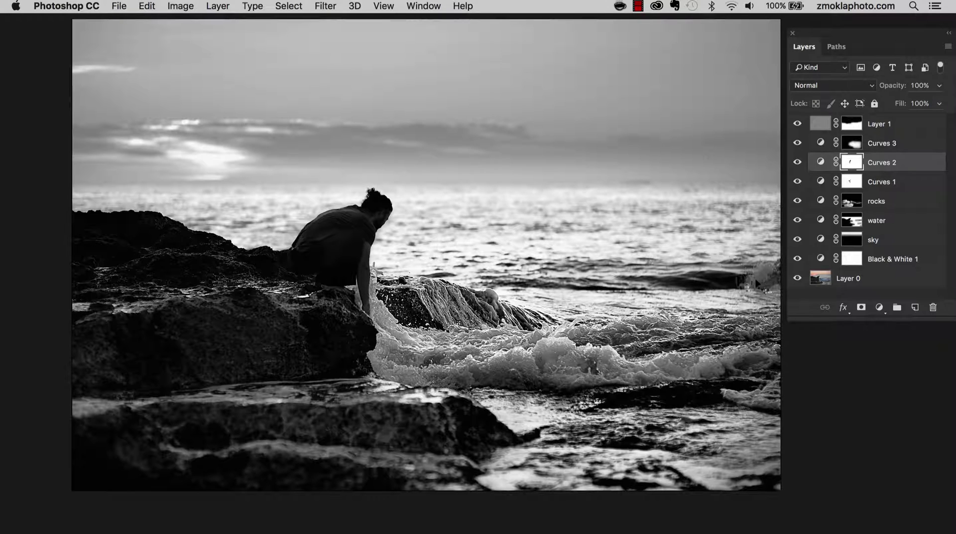
# Compare the layered black-and-white edit with the original colour photo, and examine the wave and rock detail up close.
pyautogui.keyDown('alt'); pyautogui.click(798, 278); pyautogui.keyUp('alt')
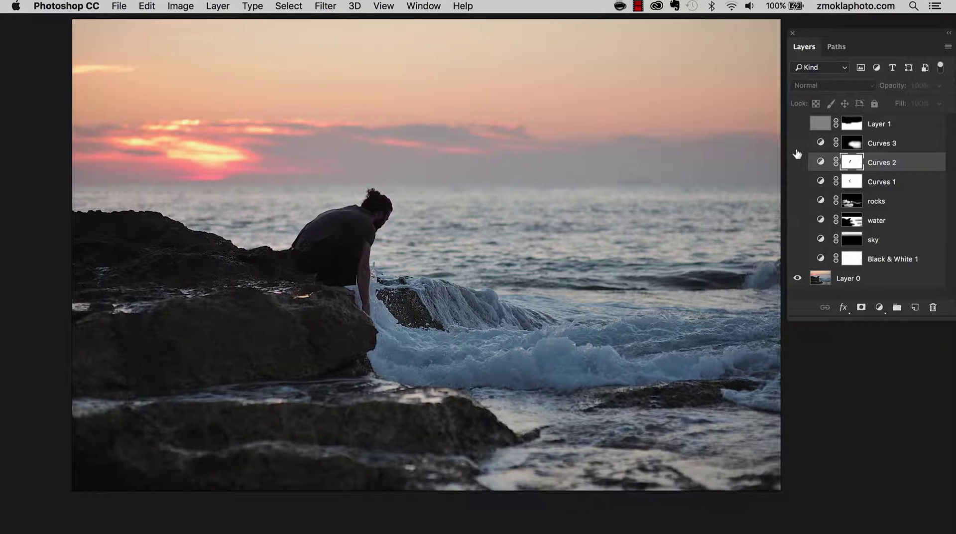
pyautogui.keyDown('alt'); pyautogui.click(797, 279); pyautogui.keyUp('alt')
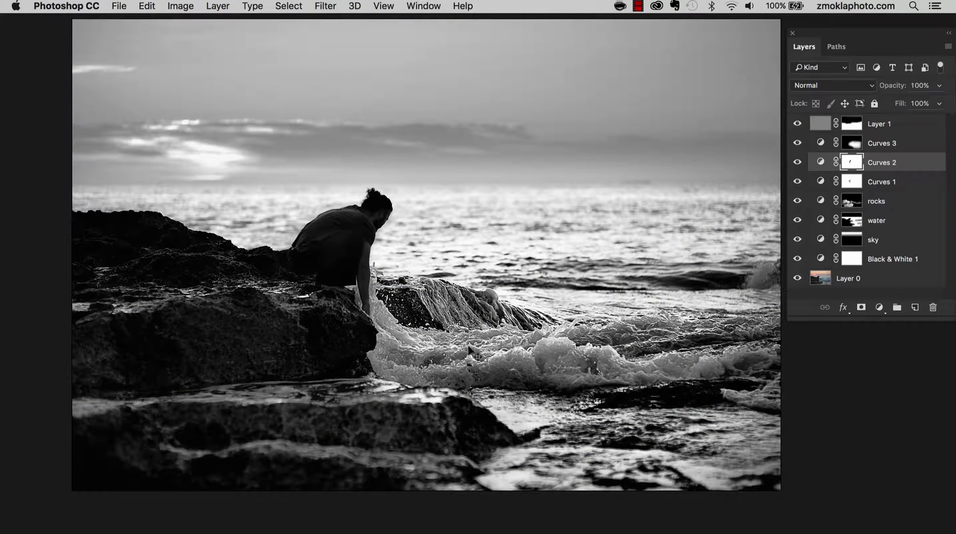
pyautogui.press('super+equal')
pyautogui.press('super+equal')
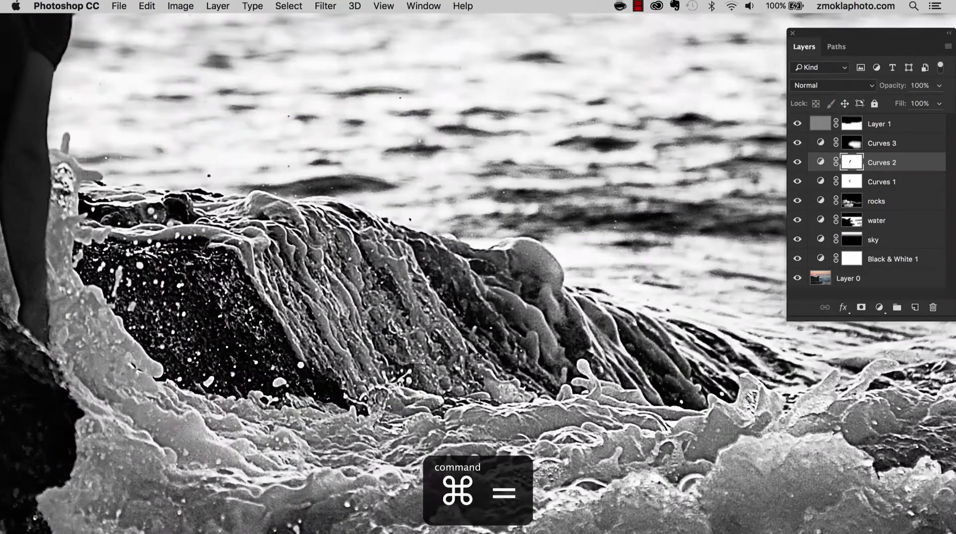
pyautogui.press('super+minus')
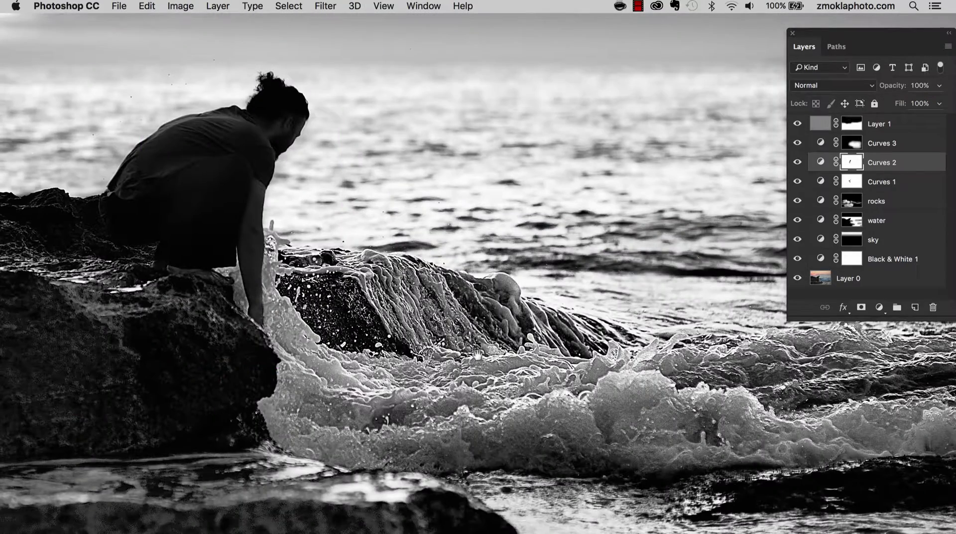
pyautogui.scroll(-2, 479, 267)
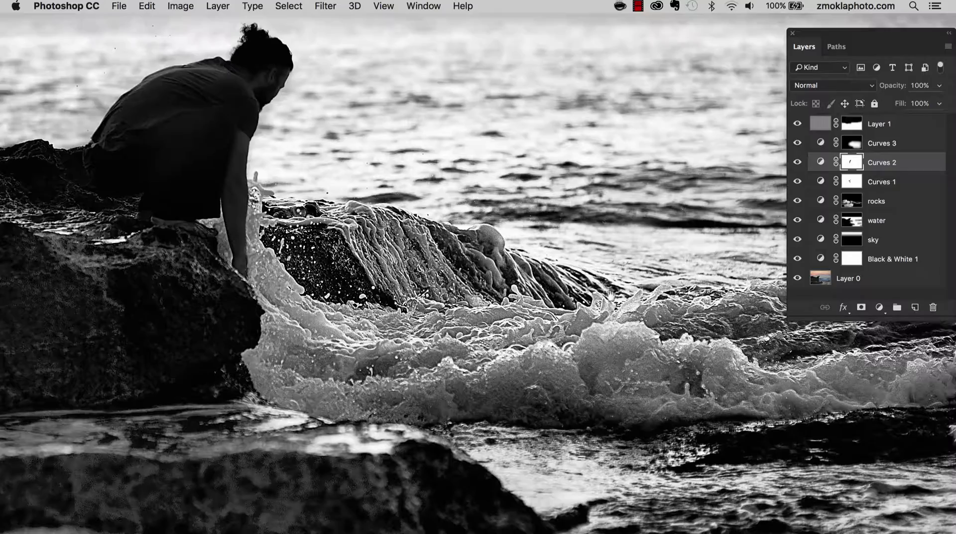
pyautogui.moveTo(610, 295); pyautogui.dragTo(573, 293)
pyautogui.press('super+minus')
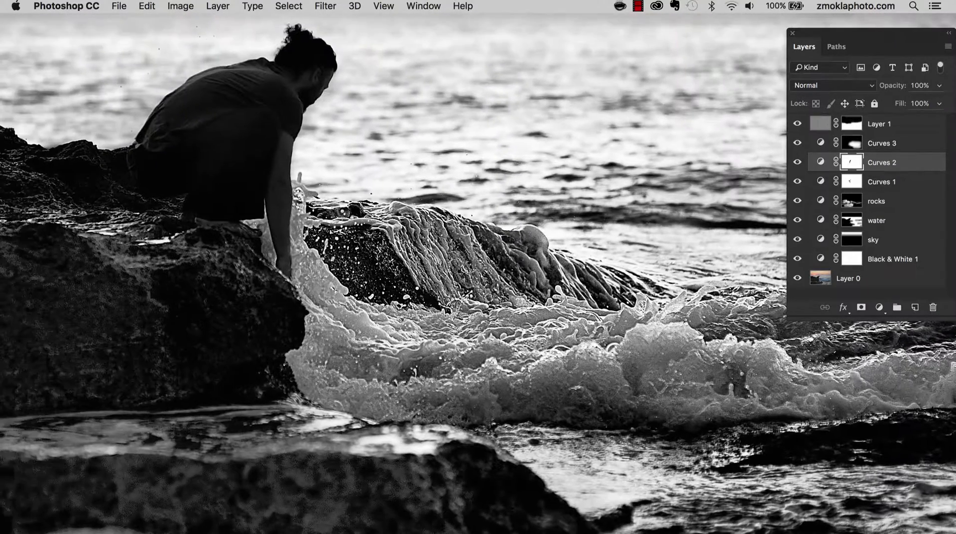
pyautogui.press('super+minus')
pyautogui.press('super+minus')
pyautogui.scroll(-3, 626, 294)
pyautogui.hscroll(3, 626, 294)
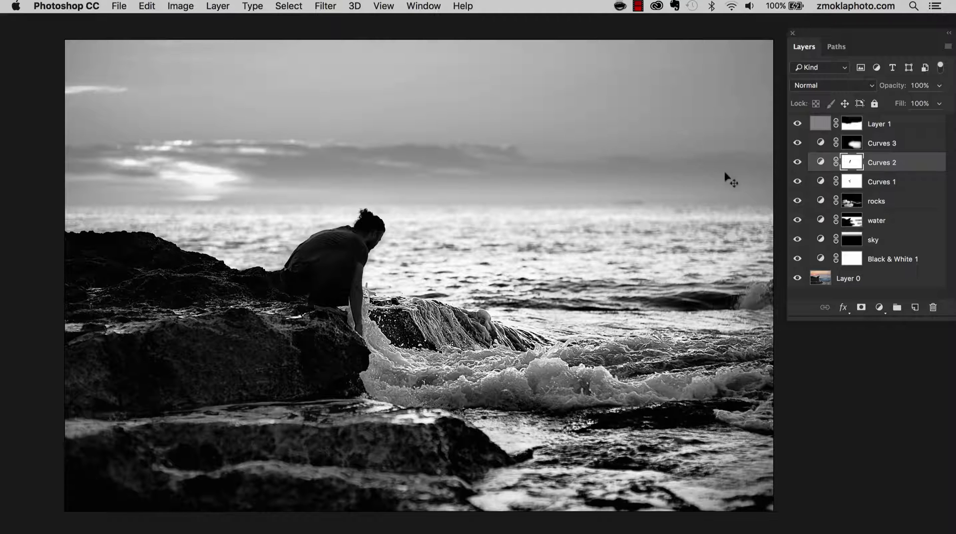
# Delete every layer above the original photo, from Layer 1 down to Black & White 1.
pyautogui.click(883, 129)
pyautogui.keyDown('shift'); pyautogui.click(889, 260); pyautogui.keyUp('shift')
pyautogui.click(933, 307)
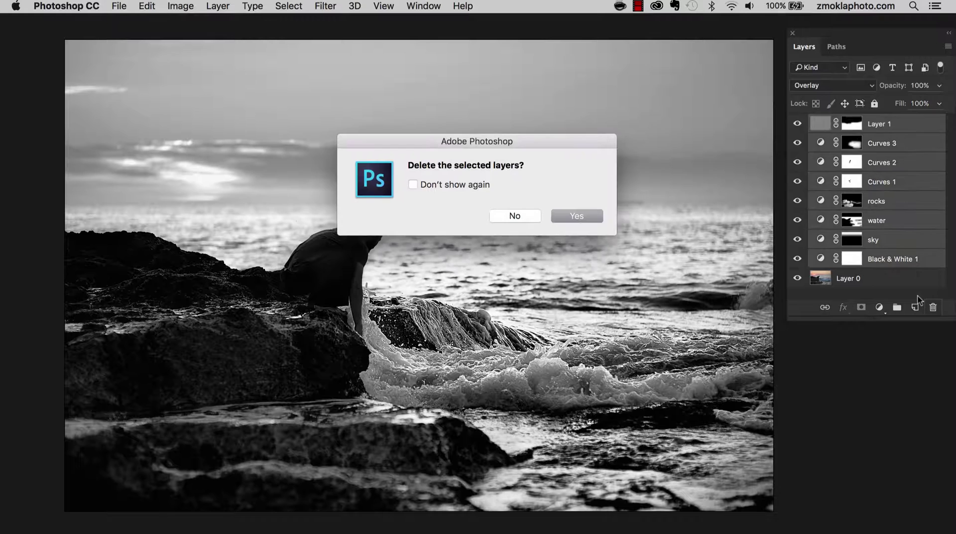
pyautogui.click(581, 215)
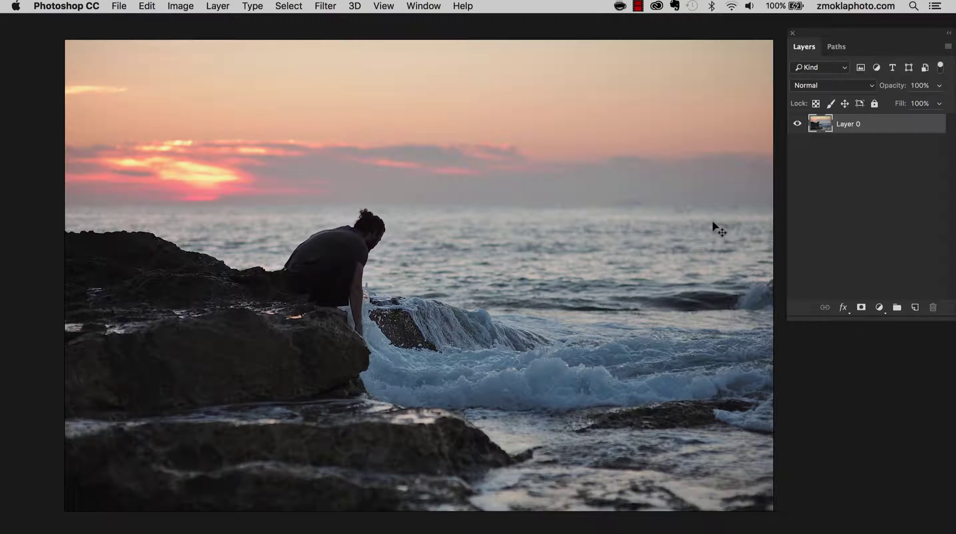
# Show the hidden panels and add a Black & White adjustment layer above Layer 0 with the default name and options.
pyautogui.press('Tab')
pyautogui.moveTo(549, 292); pyautogui.dragTo(572, 256)
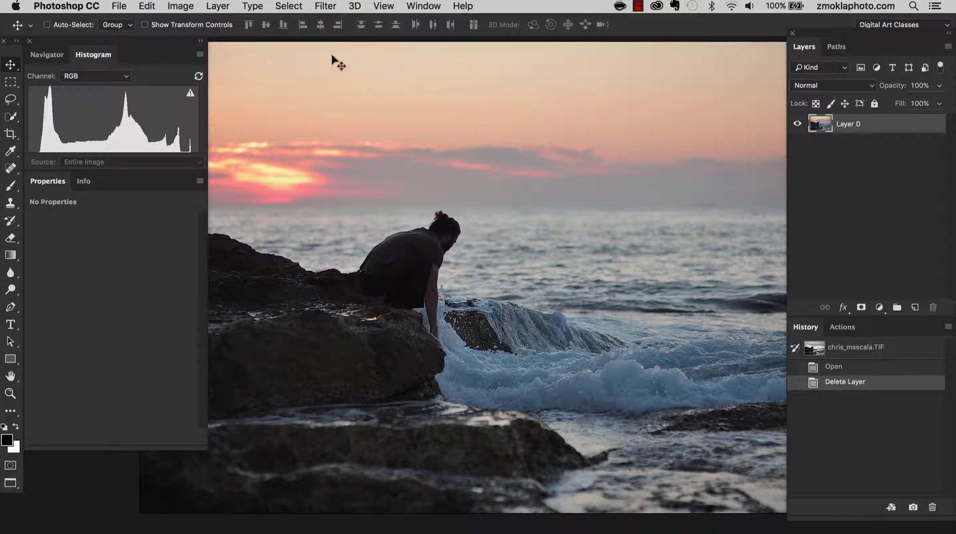
pyautogui.click(220, 7)
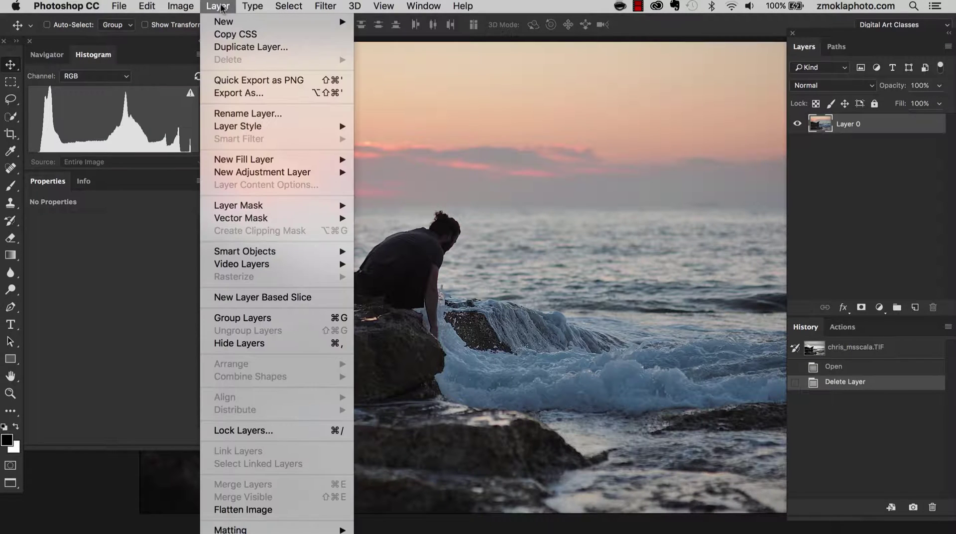
pyautogui.moveTo(279, 170)
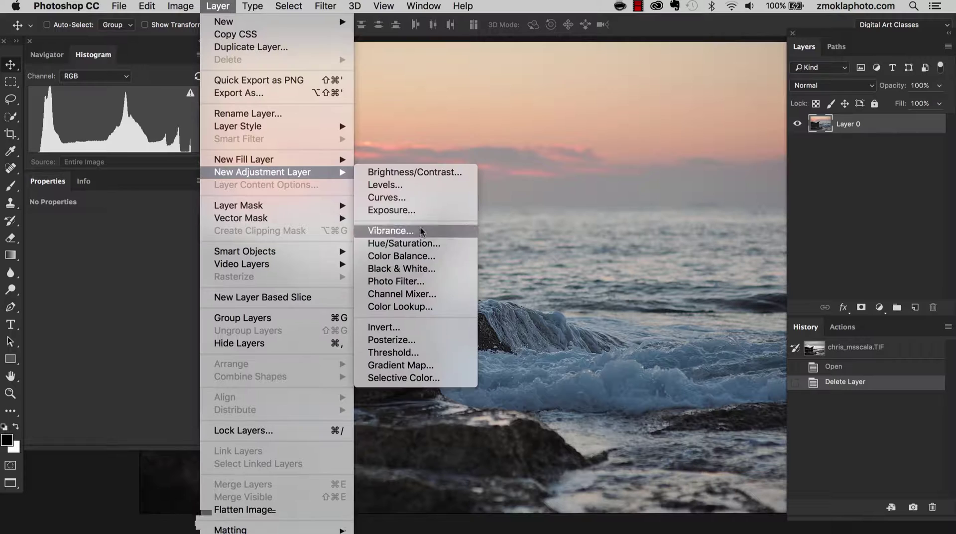
pyautogui.click(417, 270)
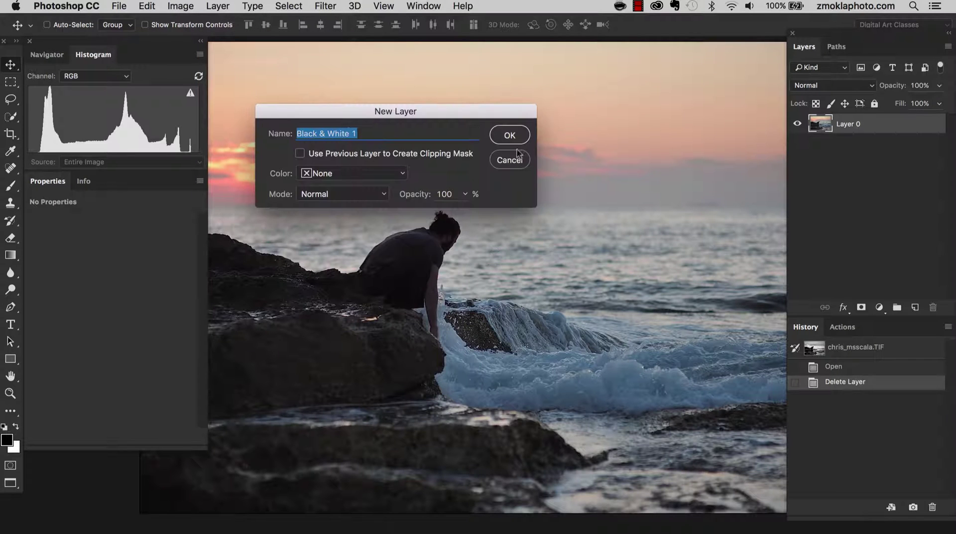
pyautogui.click(513, 130)
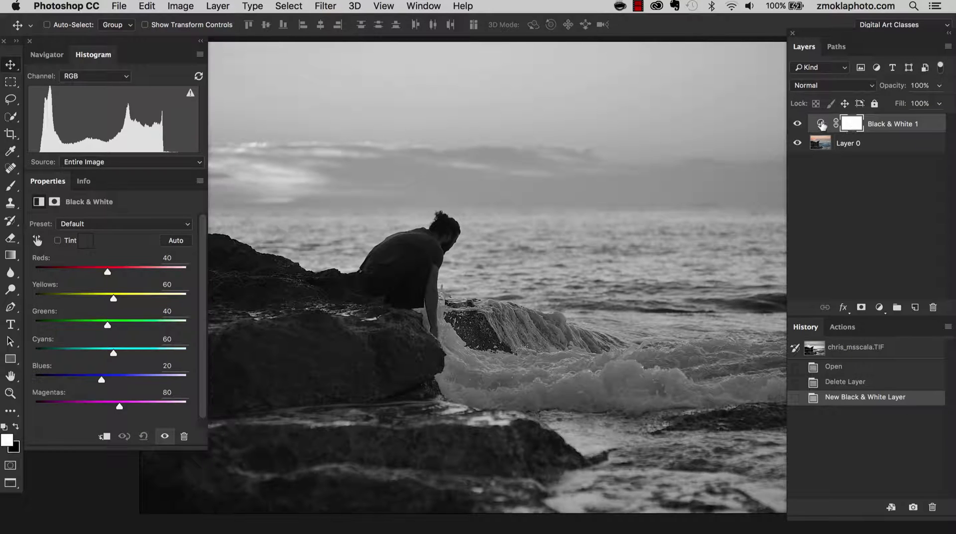
pyautogui.click(821, 125)
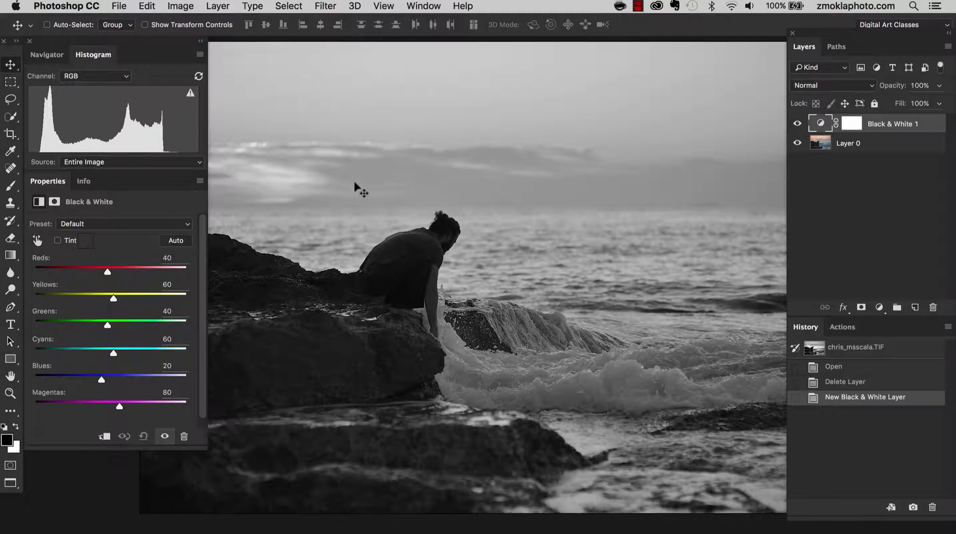
# Examine the default black-and-white conversion without panels, and compare it with the original colours across the sky, rocks and water.
pyautogui.press('Tab')
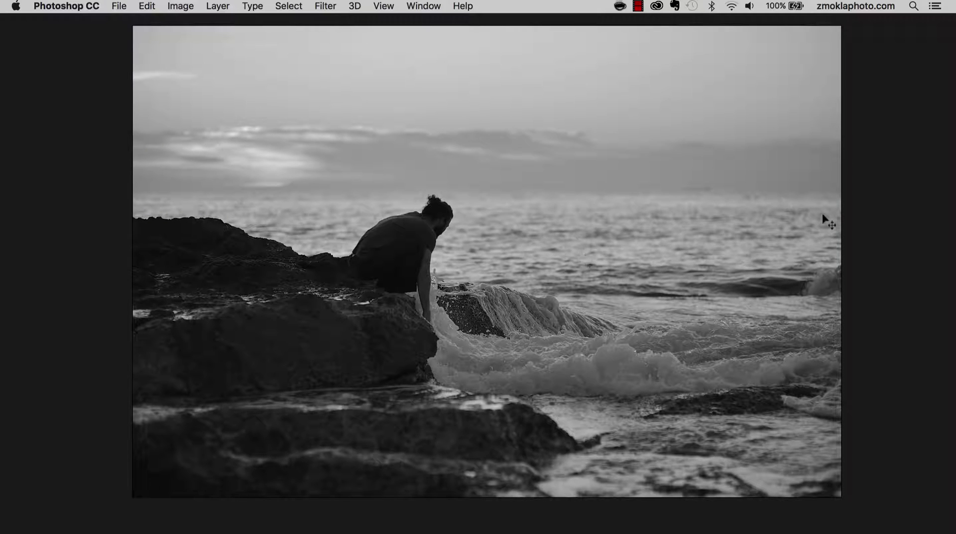
pyautogui.press('Tab')
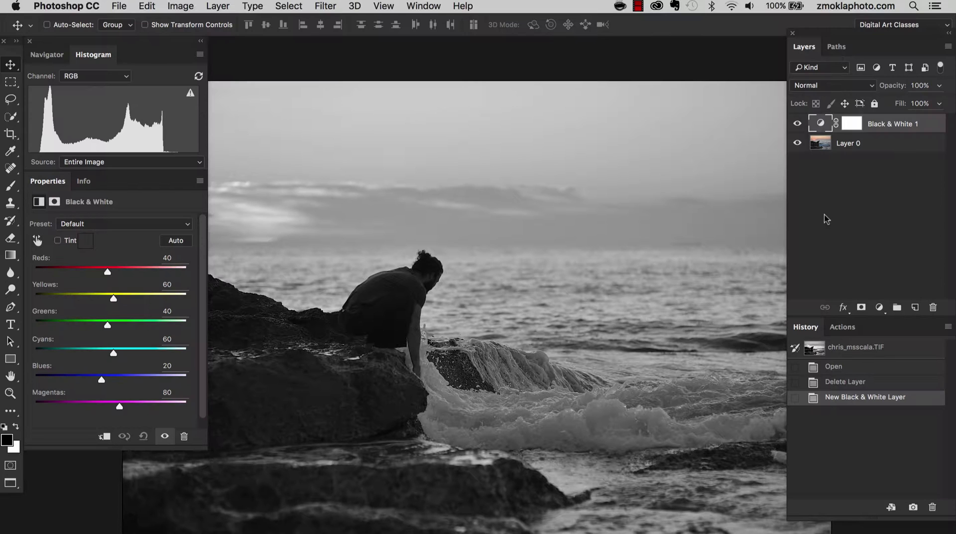
pyautogui.press('super+comma')
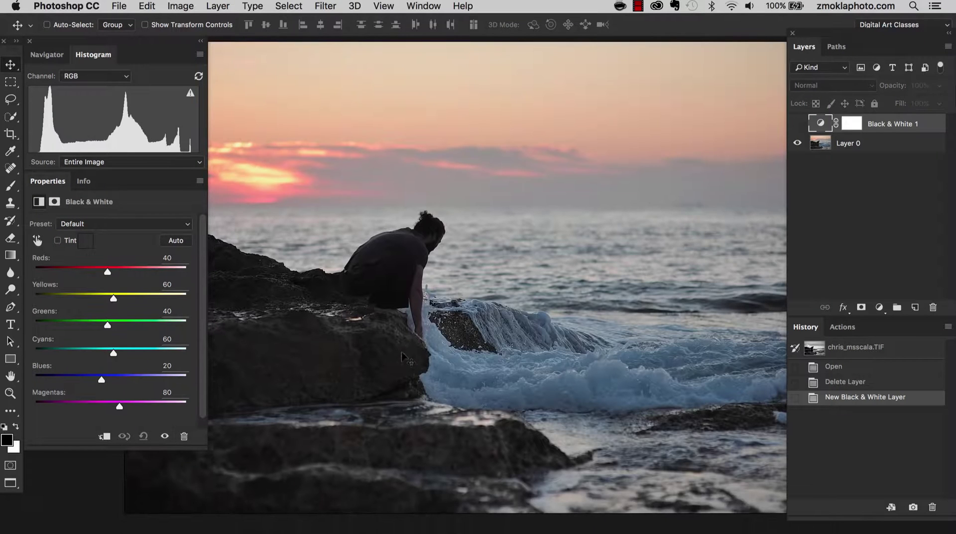
pyautogui.moveTo(679, 287)
pyautogui.mouseDown()
pyautogui.moveTo(594, 273)
pyautogui.moveTo(701, 278)
pyautogui.moveTo(687, 277)
pyautogui.mouseUp()
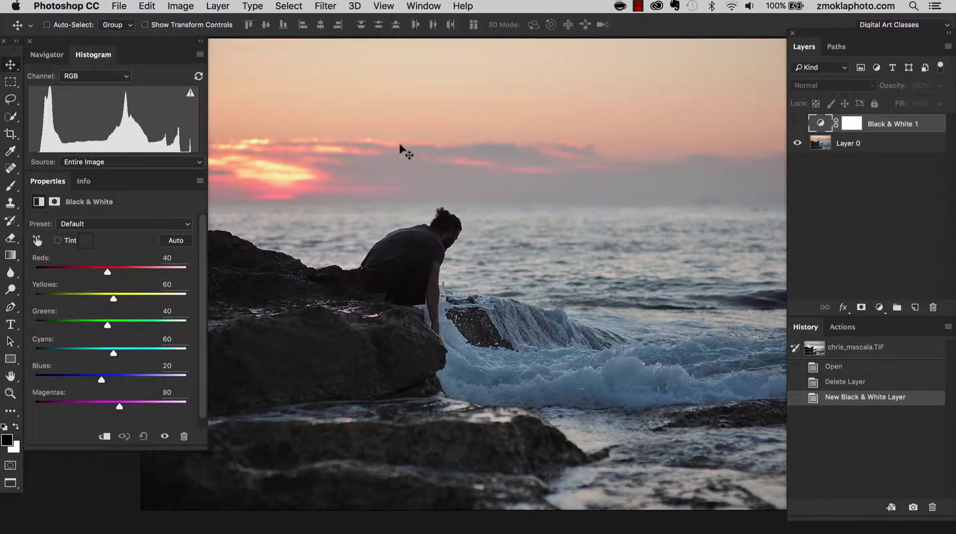
pyautogui.moveTo(359, 175); pyautogui.dragTo(446, 178)
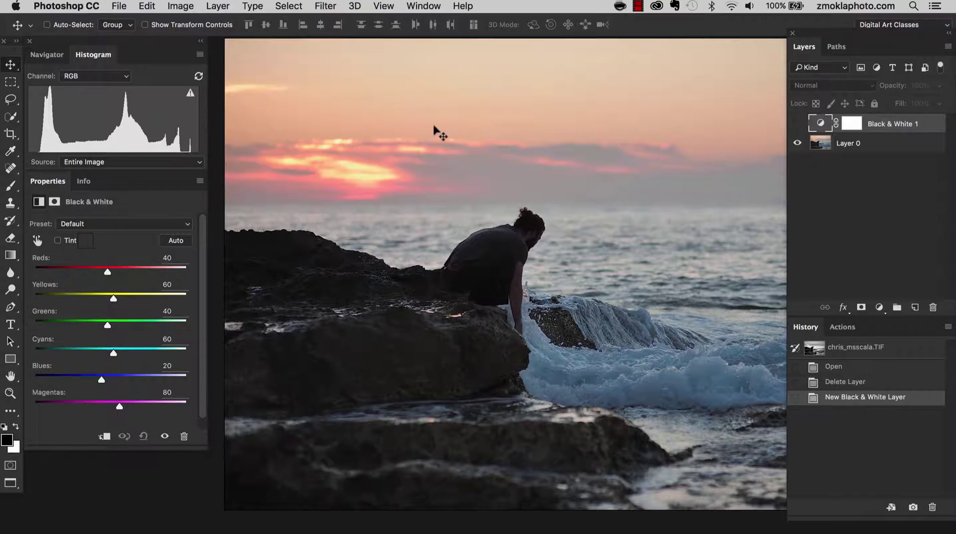
pyautogui.moveTo(665, 188)
pyautogui.mouseDown()
pyautogui.moveTo(577, 183)
pyautogui.moveTo(651, 186)
pyautogui.mouseUp()
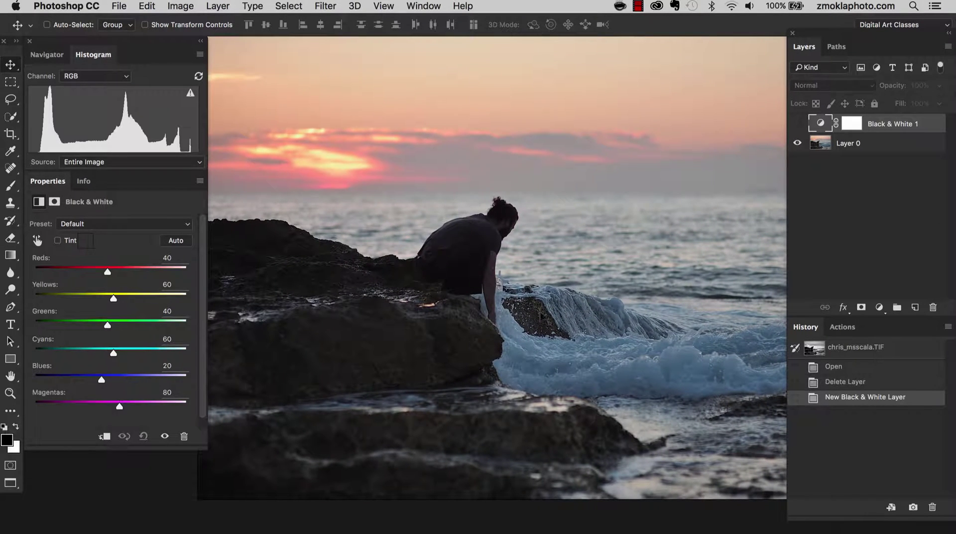
pyautogui.moveTo(680, 268); pyautogui.dragTo(625, 276)
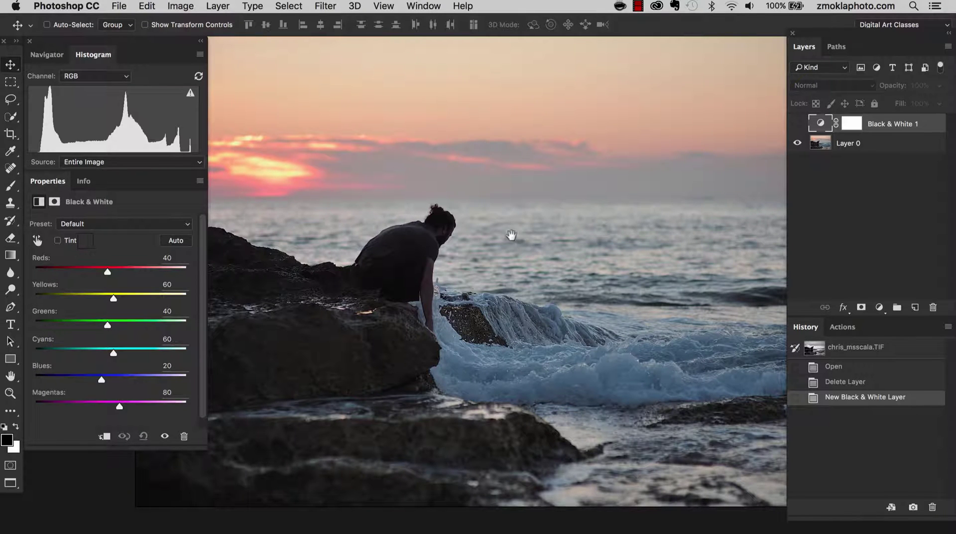
pyautogui.moveTo(510, 235); pyautogui.dragTo(555, 230)
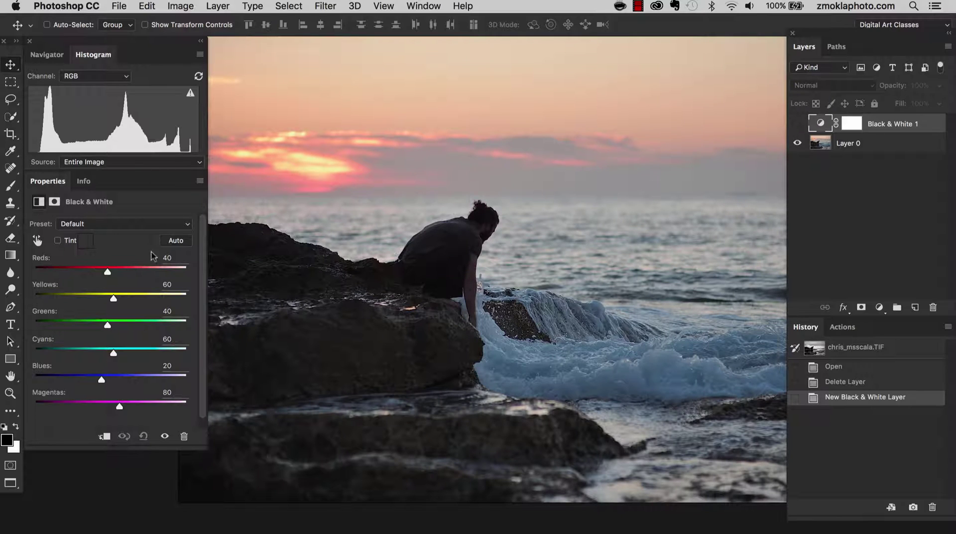
pyautogui.click(797, 125)
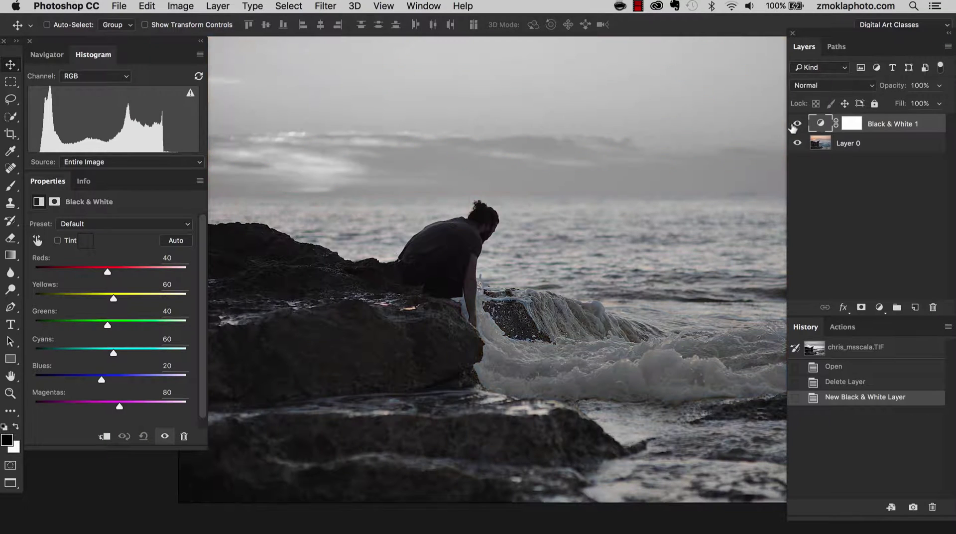
# Try different Reds values in the Black & White adjustment while checking the sunset clouds, and settle on 31.
pyautogui.click(108, 272)
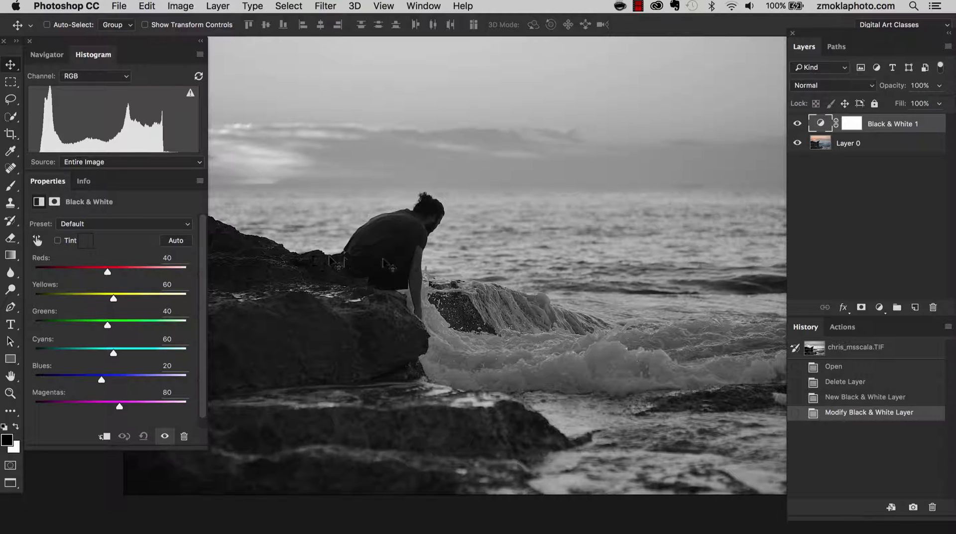
pyautogui.moveTo(472, 267); pyautogui.dragTo(500, 272)
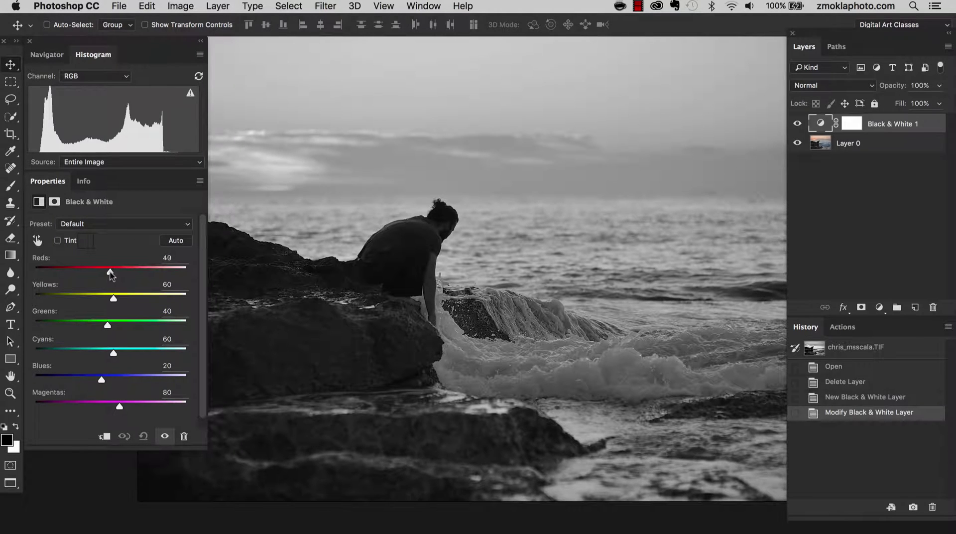
pyautogui.moveTo(110, 273); pyautogui.dragTo(121, 273)
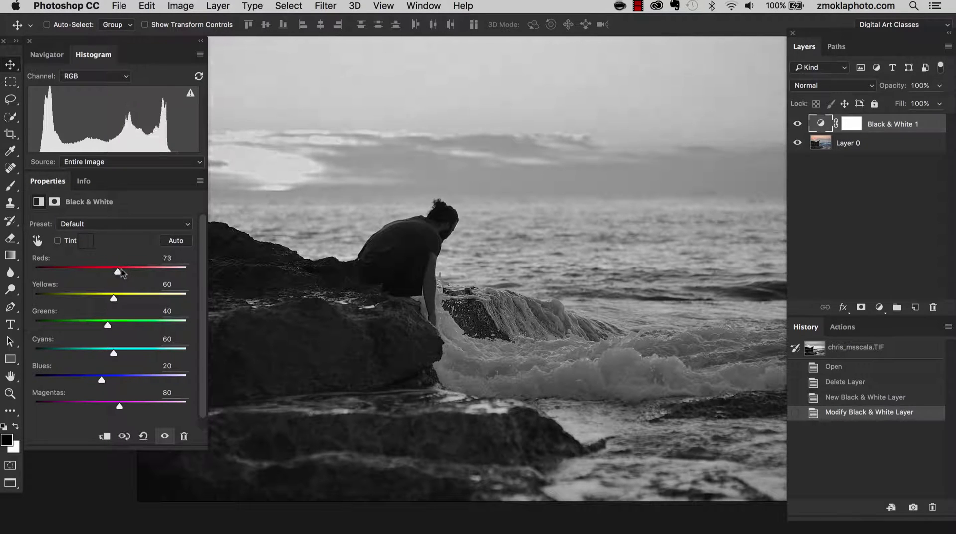
pyautogui.moveTo(270, 248); pyautogui.dragTo(380, 257)
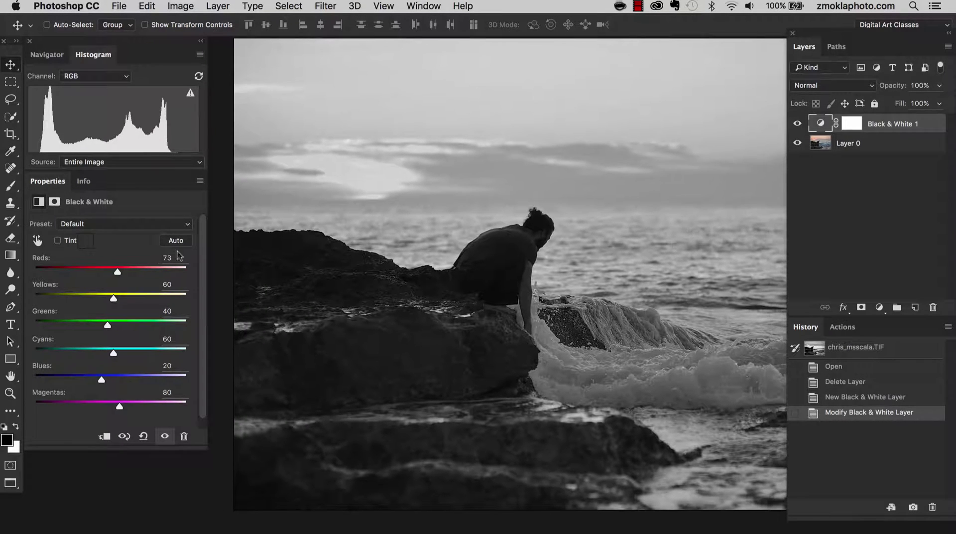
pyautogui.moveTo(119, 276)
pyautogui.mouseDown()
pyautogui.moveTo(139, 278)
pyautogui.moveTo(113, 275)
pyautogui.mouseUp()
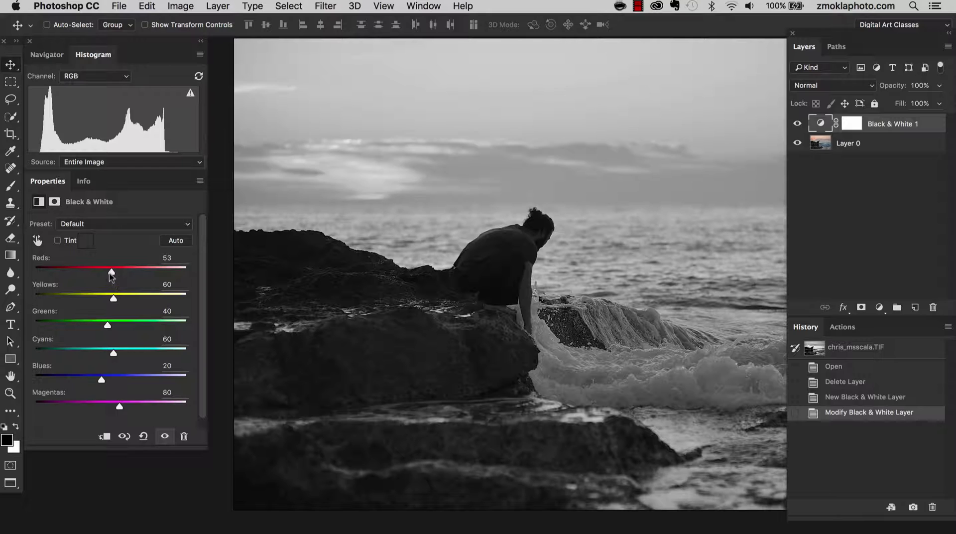
pyautogui.moveTo(110, 273); pyautogui.dragTo(104, 274)
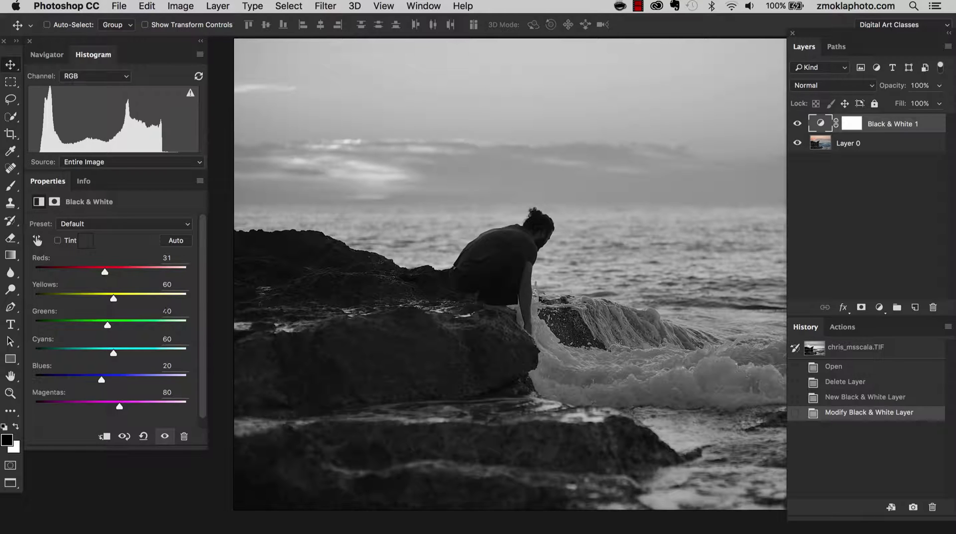
# Set the Yellows to 88 and the Greens to 64 in the Black & White adjustment.
pyautogui.moveTo(114, 302); pyautogui.dragTo(122, 302)
pyautogui.moveTo(501, 291); pyautogui.dragTo(385, 288)
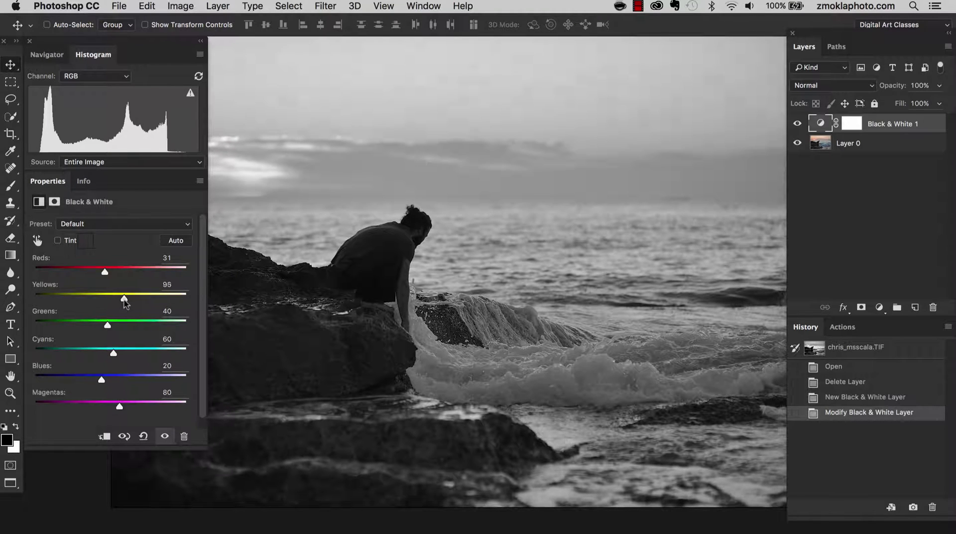
pyautogui.moveTo(125, 302); pyautogui.dragTo(122, 299)
pyautogui.moveTo(107, 327); pyautogui.dragTo(146, 327)
pyautogui.moveTo(423, 306); pyautogui.dragTo(403, 314)
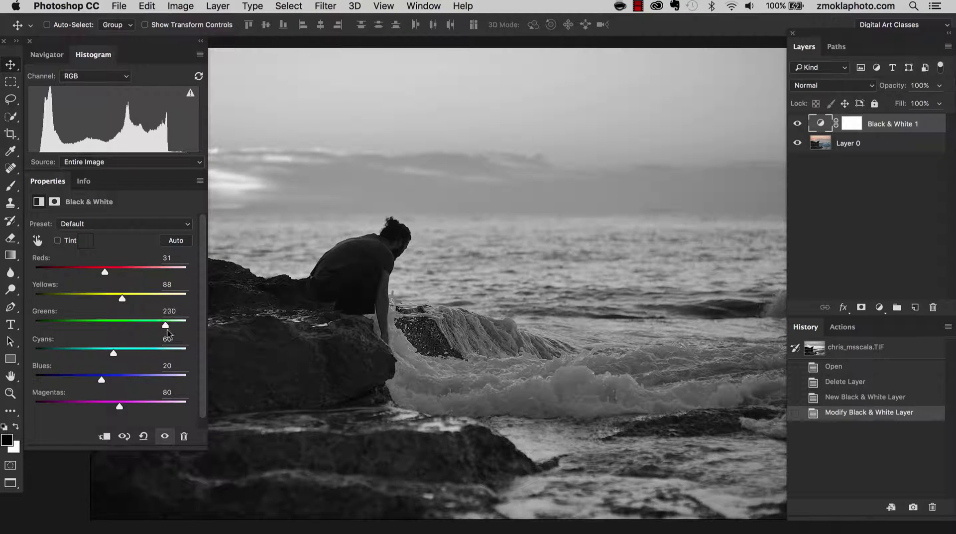
pyautogui.moveTo(143, 330); pyautogui.dragTo(117, 333)
# Set the Cyans to -17 in the Black & White adjustment and compare the conversion with the colour photo.
pyautogui.moveTo(117, 355); pyautogui.dragTo(90, 352)
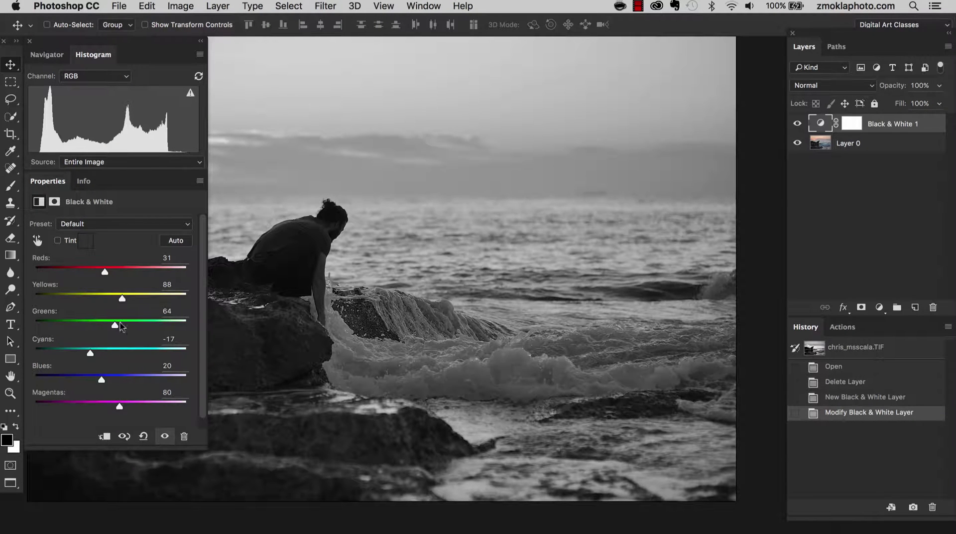
pyautogui.click(797, 125)
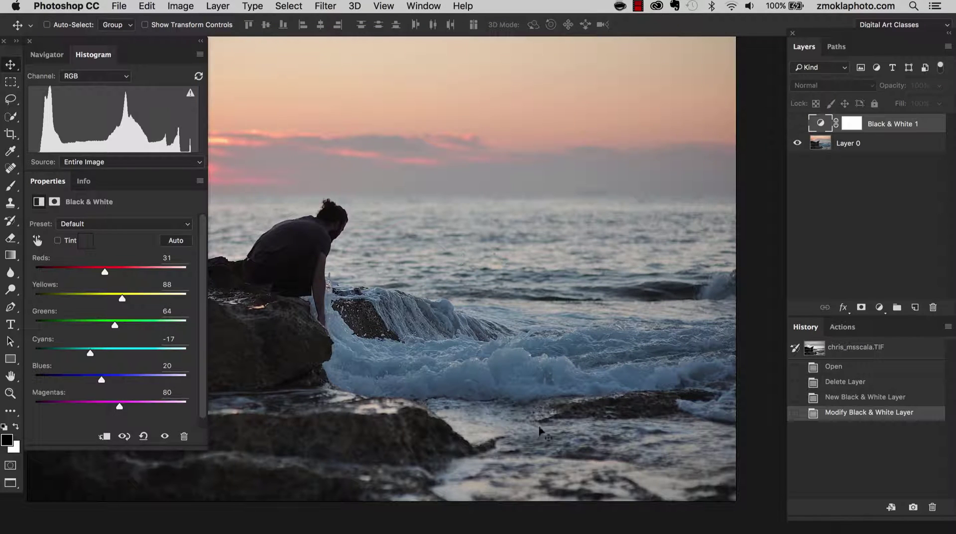
pyautogui.click(797, 125)
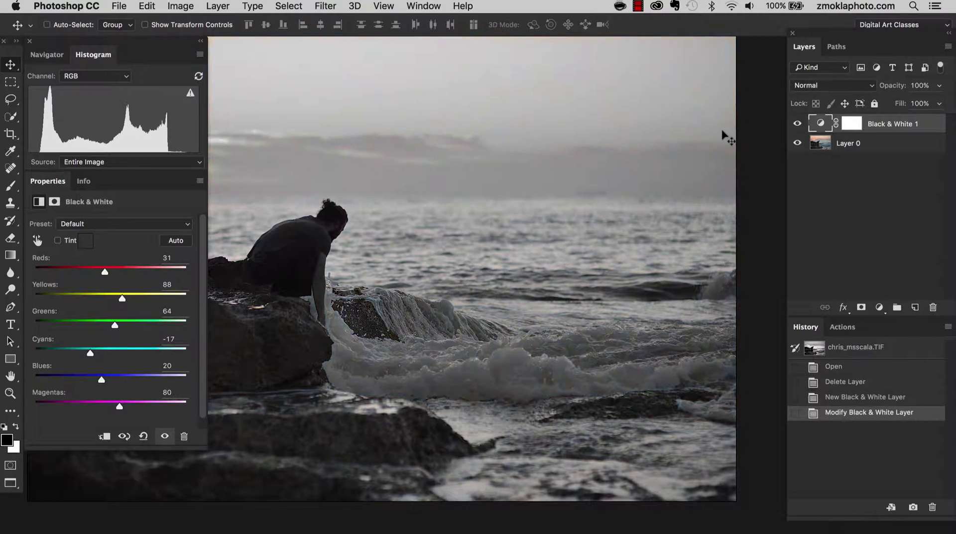
# Set the Cyans to 101 and the Blues to 7 in the Black & White adjustment.
pyautogui.moveTo(90, 353); pyautogui.dragTo(129, 355)
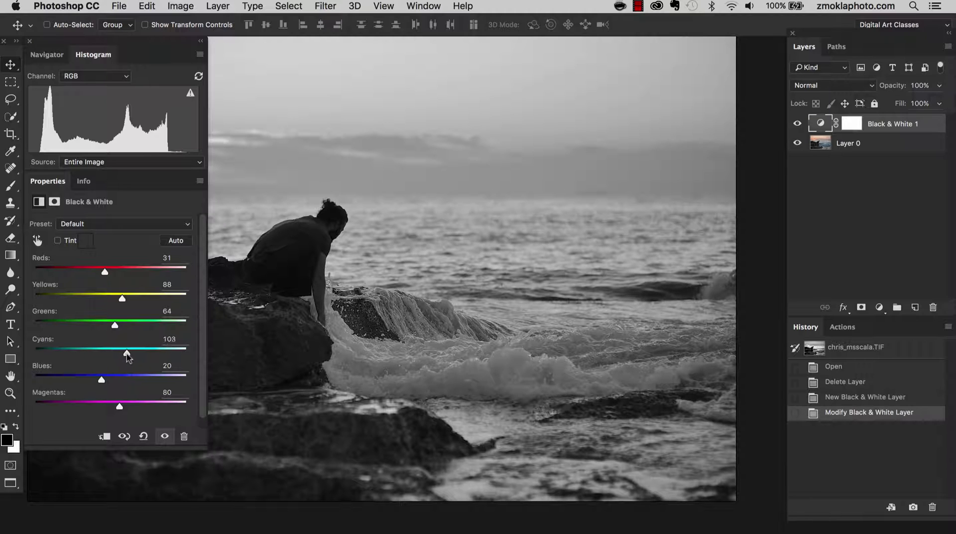
pyautogui.click(127, 354)
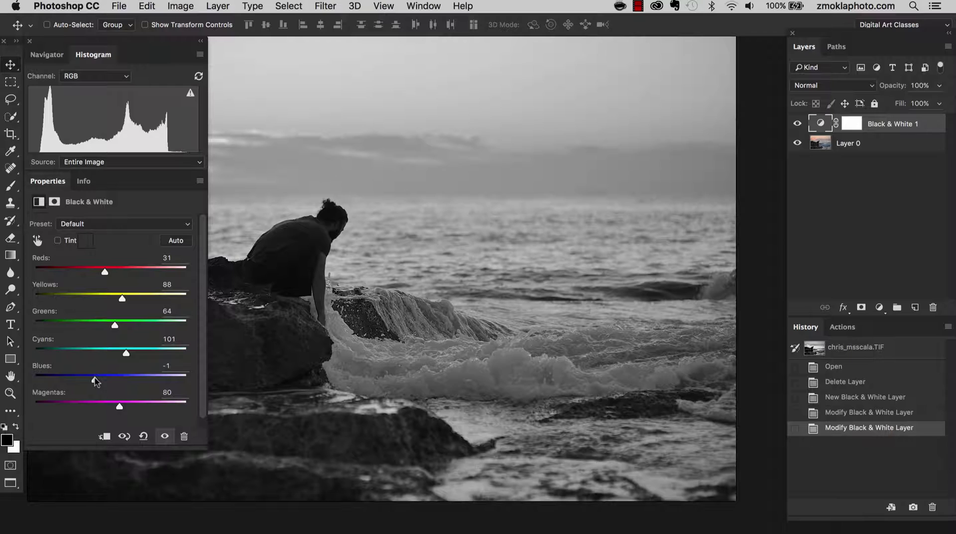
pyautogui.moveTo(98, 381); pyautogui.dragTo(97, 380)
# Try raising the Magentas to 167 while checking the sunset clouds, and settle on 79.
pyautogui.moveTo(124, 409); pyautogui.dragTo(142, 411)
pyautogui.moveTo(298, 321); pyautogui.dragTo(476, 328)
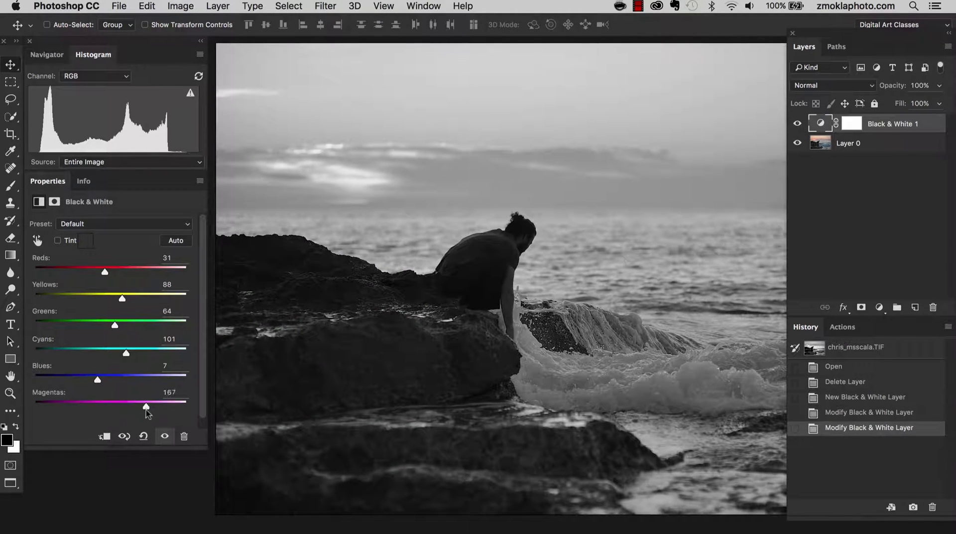
pyautogui.moveTo(127, 415)
pyautogui.mouseDown()
pyautogui.moveTo(57, 413)
pyautogui.moveTo(165, 413)
pyautogui.moveTo(78, 421)
pyautogui.moveTo(174, 424)
pyautogui.moveTo(57, 429)
pyautogui.moveTo(111, 432)
pyautogui.moveTo(99, 408)
pyautogui.moveTo(120, 408)
pyautogui.mouseUp()
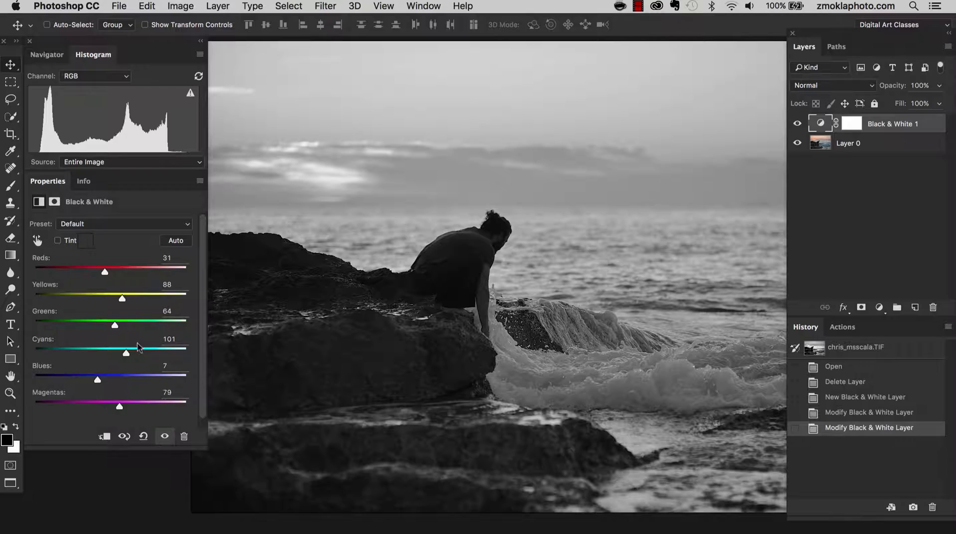
# Try a Cyans value of 208 while checking the breaking wave up close, and settle on 130.
pyautogui.moveTo(611, 265); pyautogui.dragTo(555, 220)
pyautogui.press('super+minus')
pyautogui.press('super+equal')
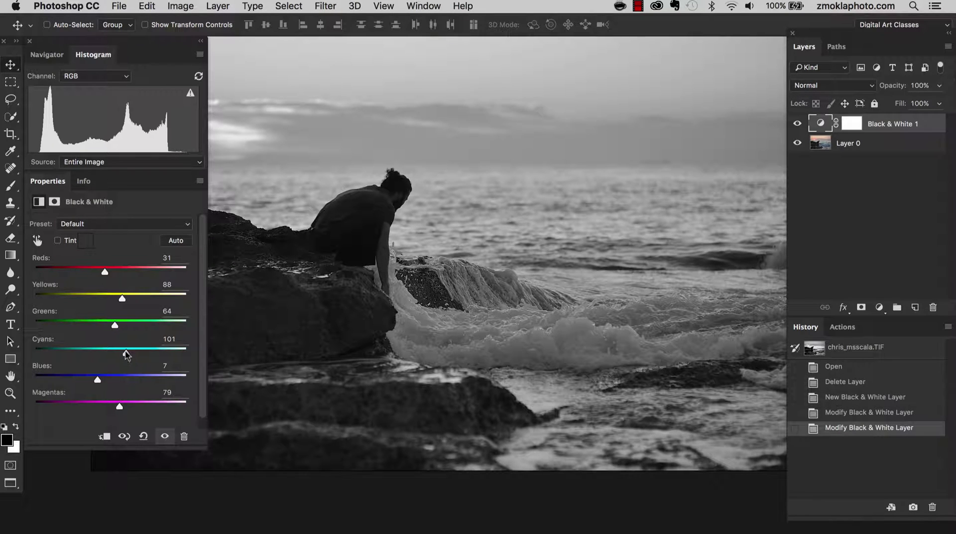
pyautogui.moveTo(132, 355); pyautogui.dragTo(159, 354)
pyautogui.moveTo(406, 334); pyautogui.dragTo(523, 356)
pyautogui.press('super+equal')
pyautogui.press('super+equal')
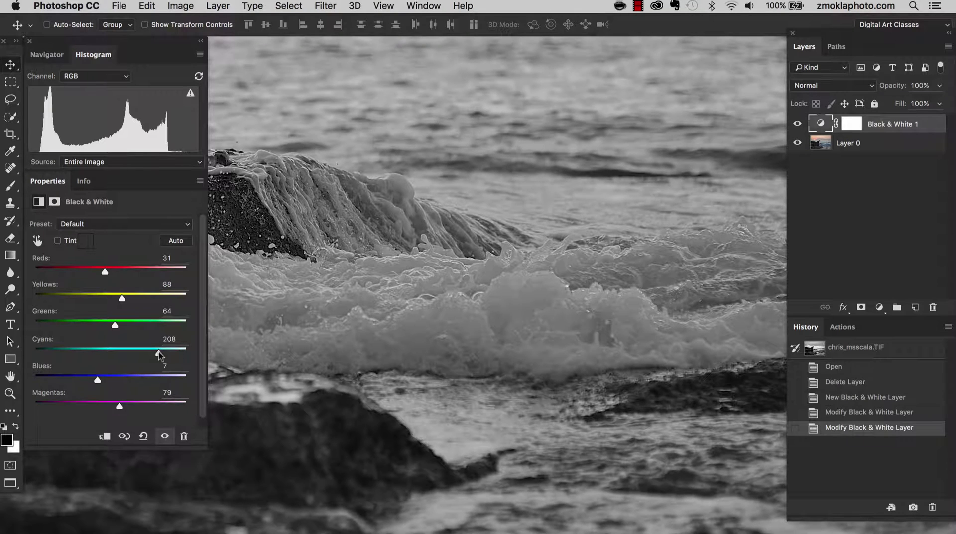
pyautogui.moveTo(159, 353); pyautogui.dragTo(138, 356)
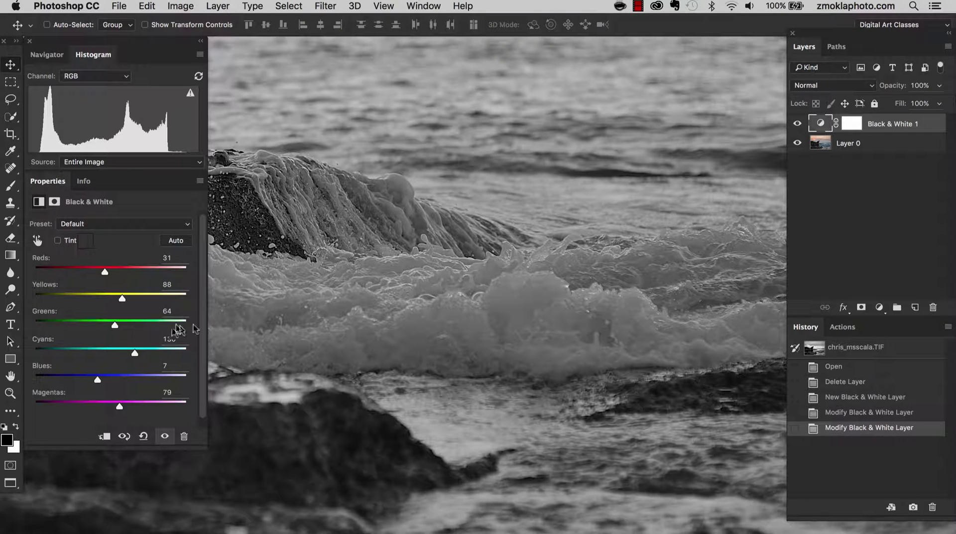
pyautogui.press('super+minus')
pyautogui.press('super+minus')
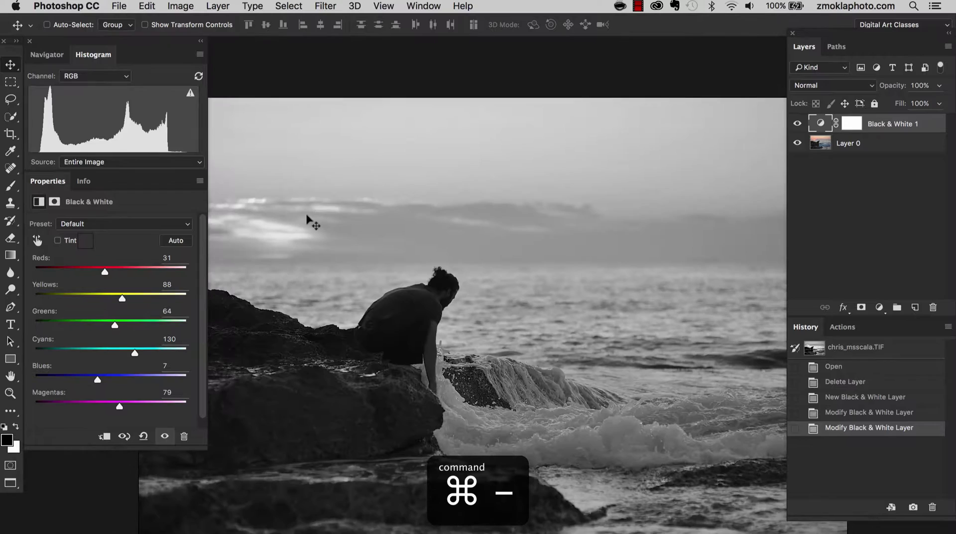
# Show the Navigator and zoom the image out to 44.93%.
pyautogui.moveTo(449, 323); pyautogui.dragTo(397, 267)
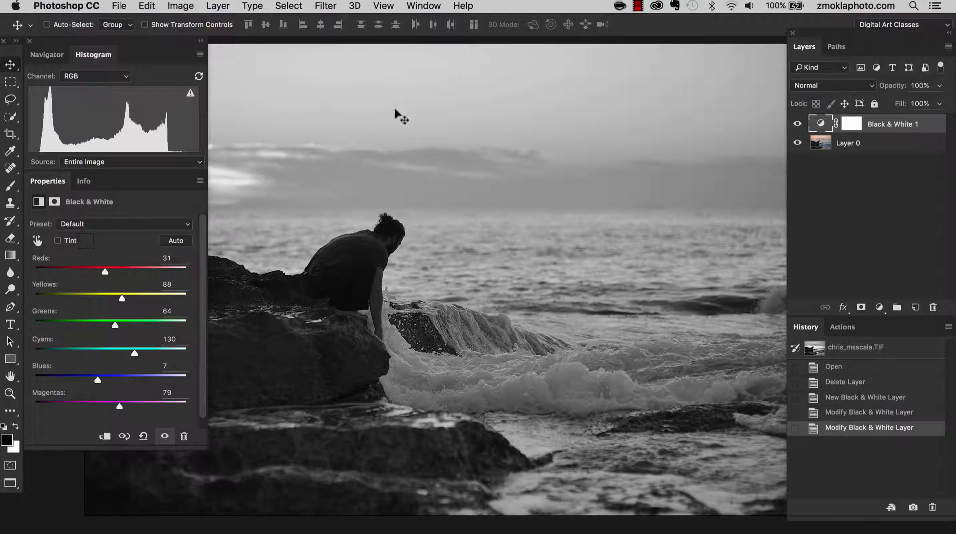
pyautogui.click(428, 6)
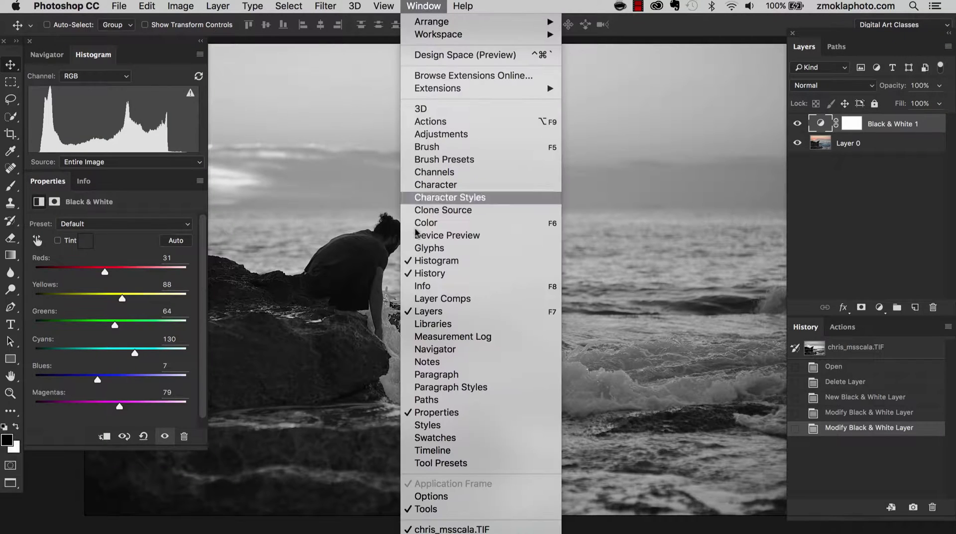
pyautogui.click(433, 350)
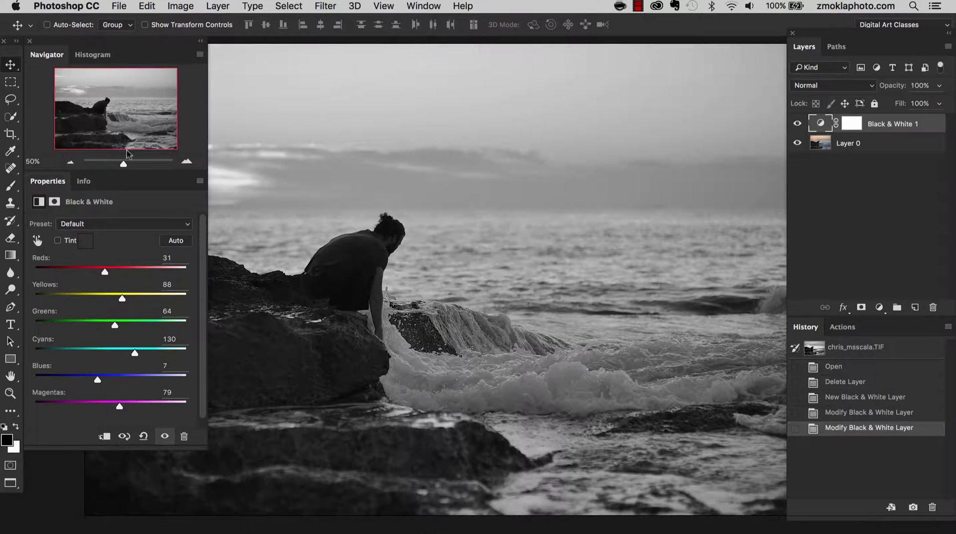
pyautogui.moveTo(124, 164); pyautogui.dragTo(123, 164)
pyautogui.moveTo(392, 187); pyautogui.dragTo(410, 162)
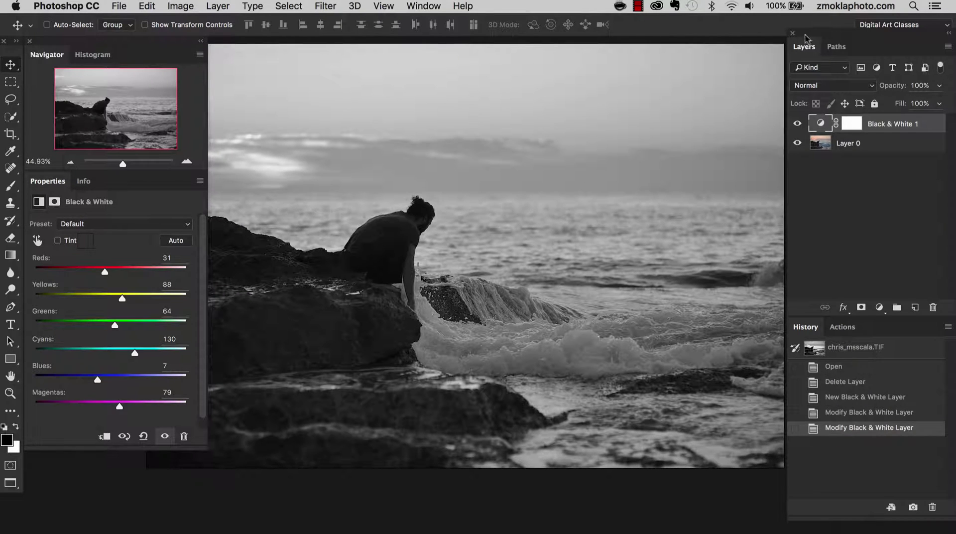
# Move the Layers and Histogram panel groups outward to uncover more of the photo, and show the Histogram again.
pyautogui.moveTo(806, 34); pyautogui.dragTo(815, 36)
pyautogui.moveTo(465, 130)
pyautogui.mouseDown()
pyautogui.moveTo(472, 140)
pyautogui.moveTo(497, 139)
pyautogui.moveTo(483, 132)
pyautogui.mouseUp()
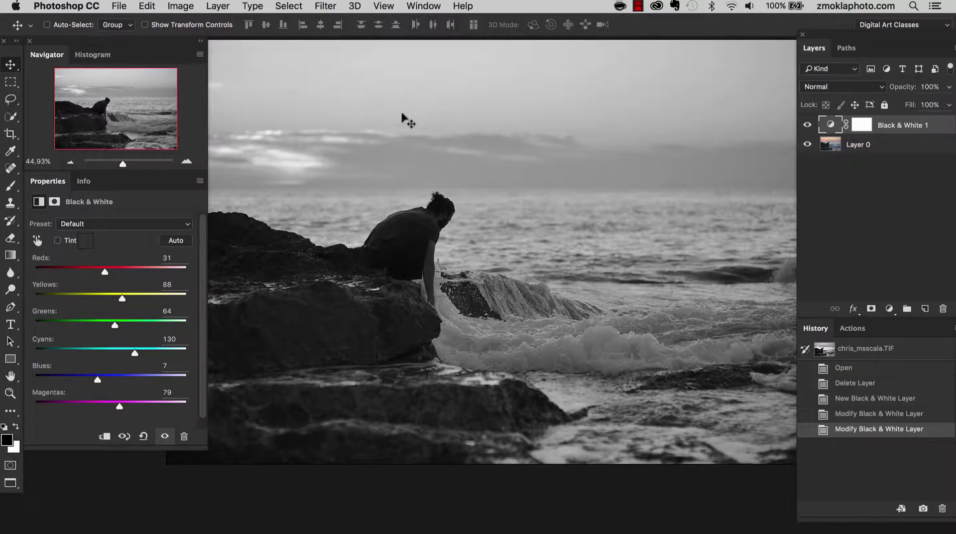
pyautogui.click(92, 54)
pyautogui.moveTo(132, 43)
pyautogui.mouseDown()
pyautogui.moveTo(110, 48)
pyautogui.moveTo(132, 50)
pyautogui.mouseUp()
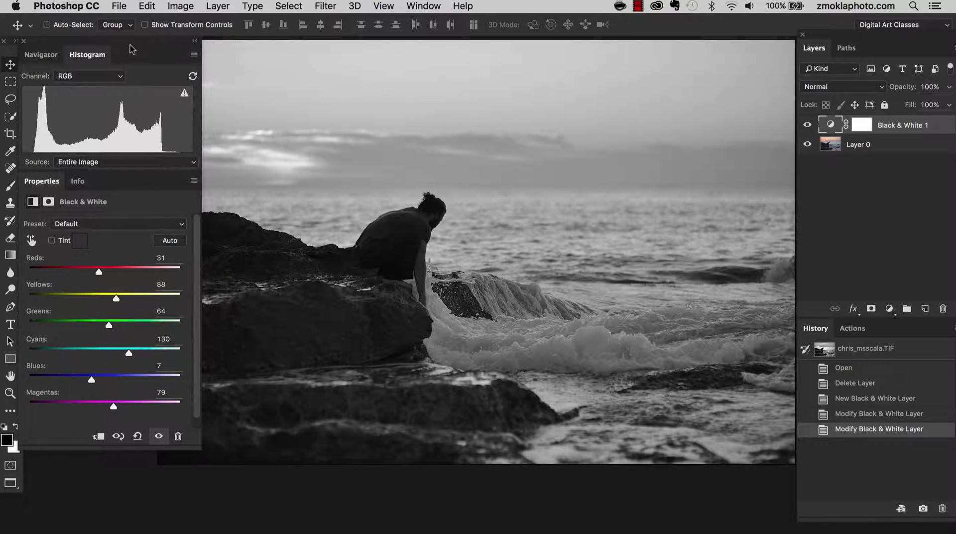
pyautogui.moveTo(527, 141); pyautogui.dragTo(534, 141)
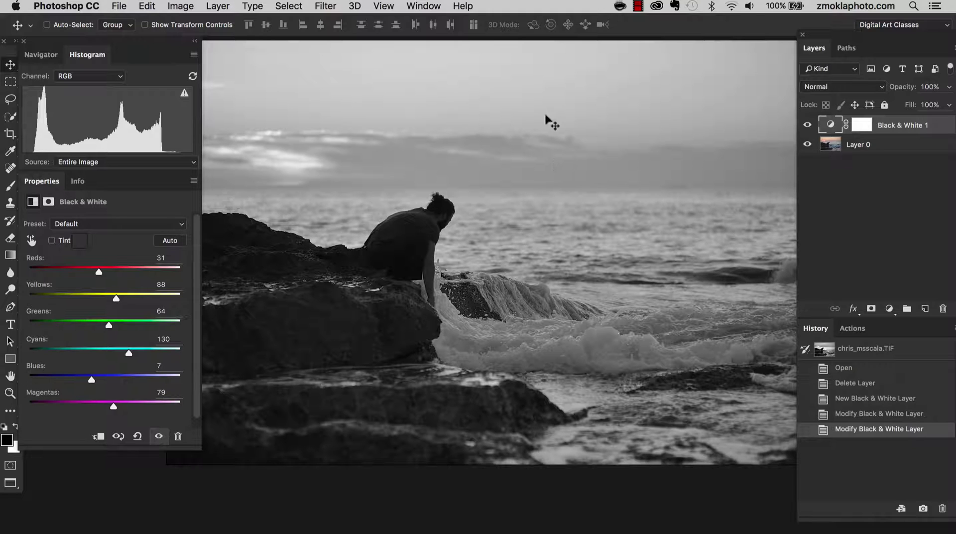
# Compare the tuned black-and-white conversion with the colour photo by toggling the Black & White layer's visibility.
pyautogui.scroll(1, 554, 119)
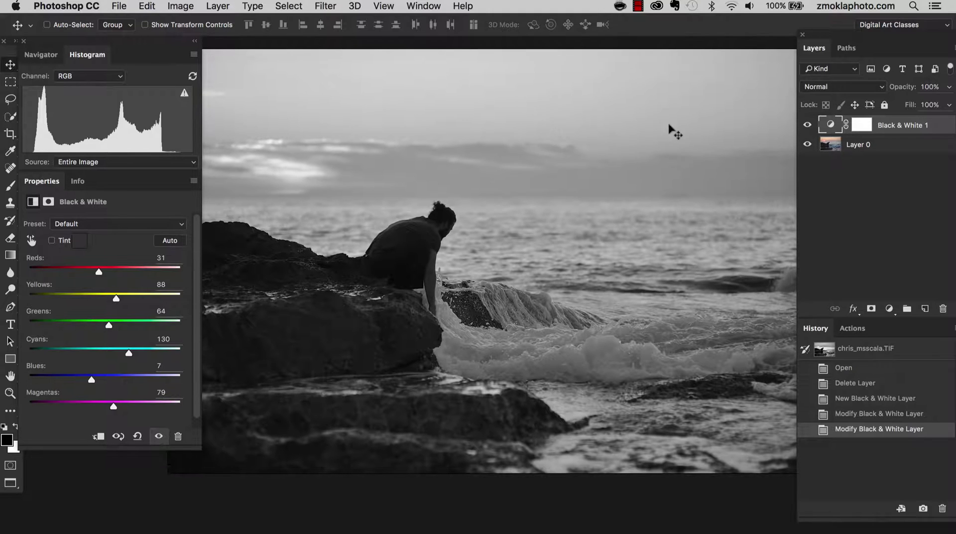
pyautogui.click(808, 125)
pyautogui.click(807, 125)
pyautogui.click(807, 125)
pyautogui.click(808, 125)
# Create a new layer filled with black above the Black & White adjustment, and hide it with an inverted layer mask.
pyautogui.press('super+shift+n')
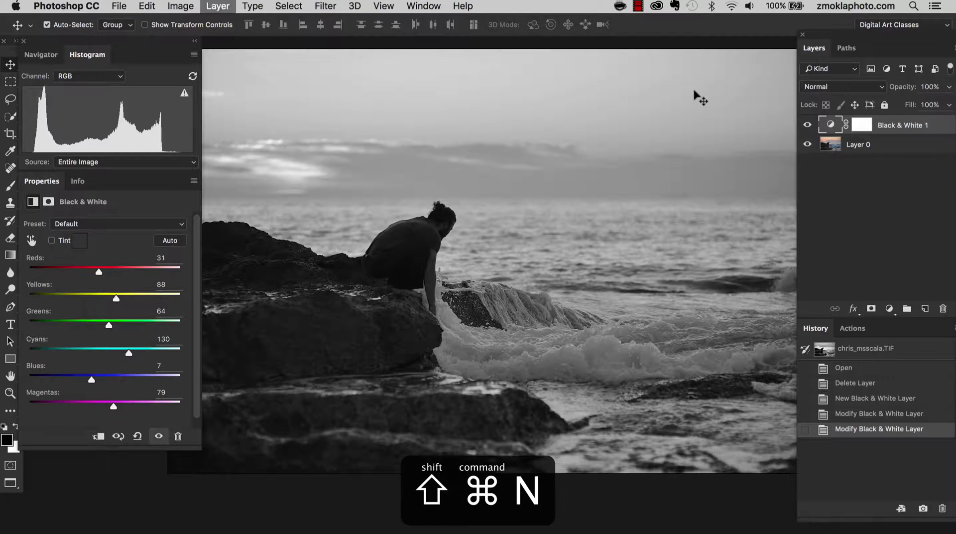
pyautogui.press('Return')
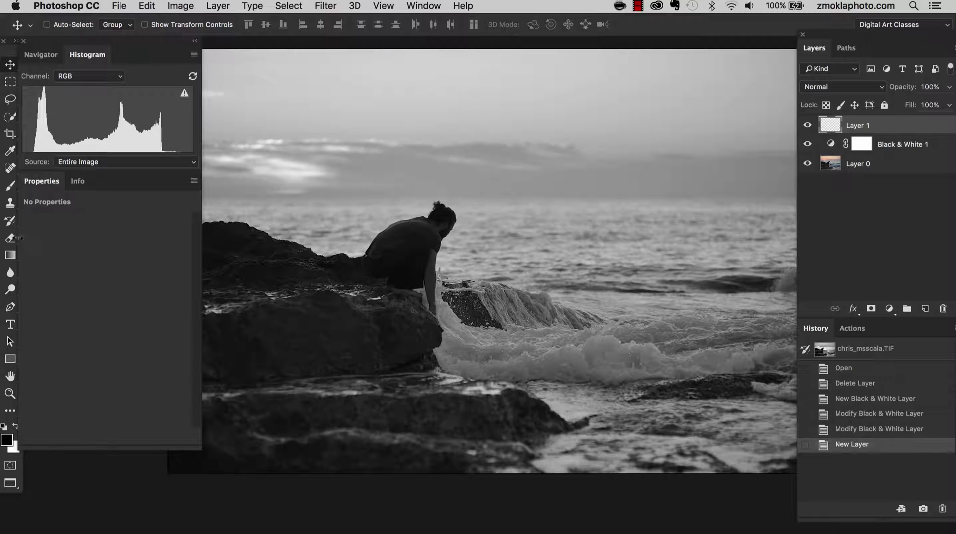
pyautogui.moveTo(10, 255); pyautogui.dragTo(57, 264)
pyautogui.click(382, 161)
pyautogui.click(871, 308)
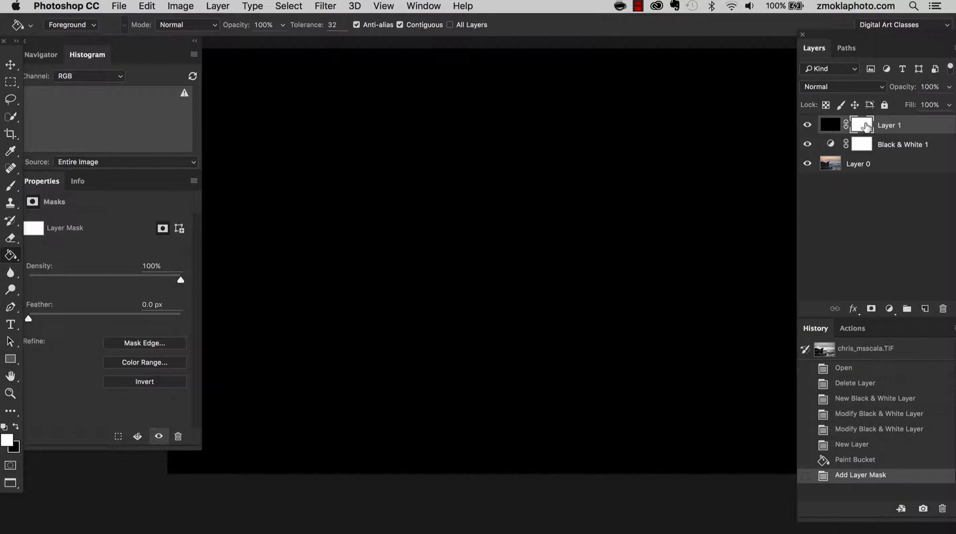
pyautogui.press('super+i')
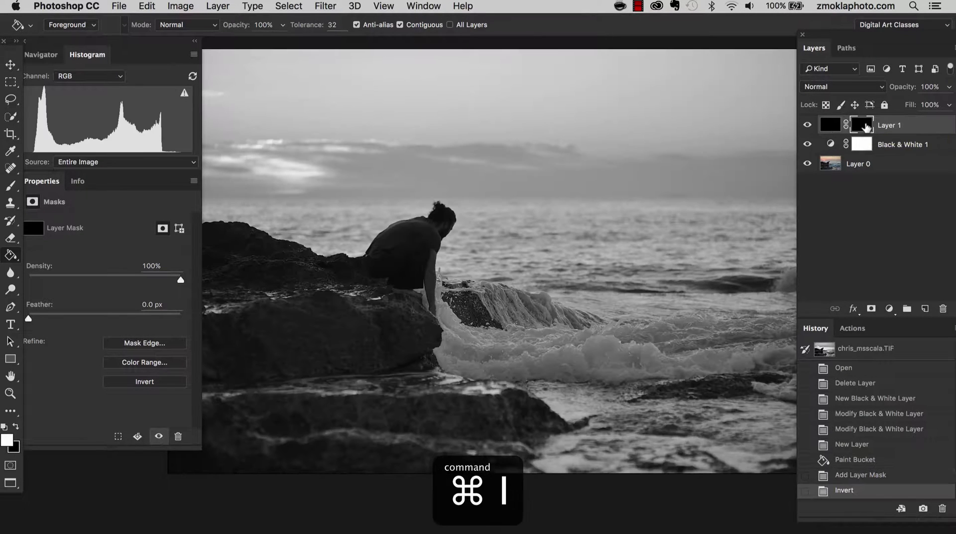
# Draw a white-to-transparent linear gradient on Layer 1's mask, from above the sky straight down to the breaking wave.
pyautogui.moveTo(536, 159); pyautogui.dragTo(545, 197)
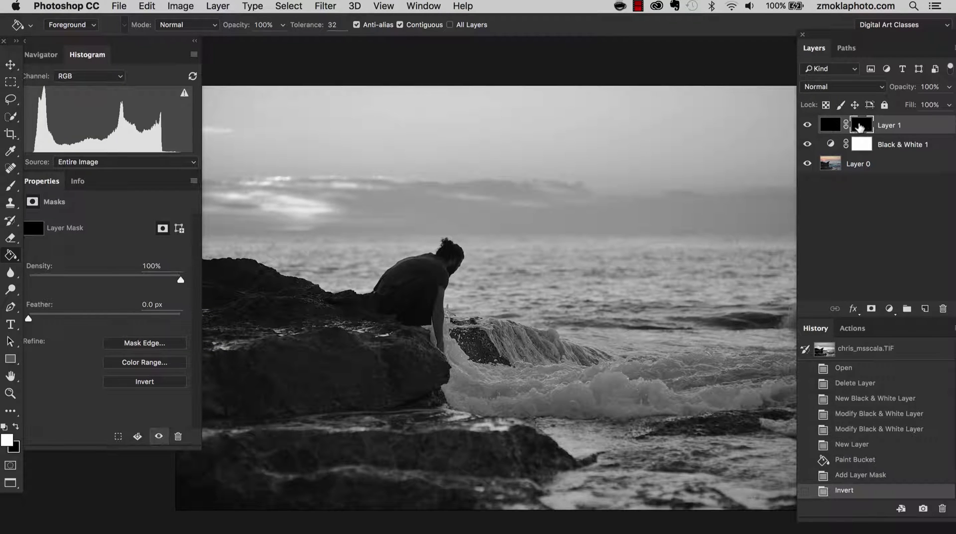
pyautogui.press('super+minus')
pyautogui.moveTo(509, 228); pyautogui.dragTo(506, 232)
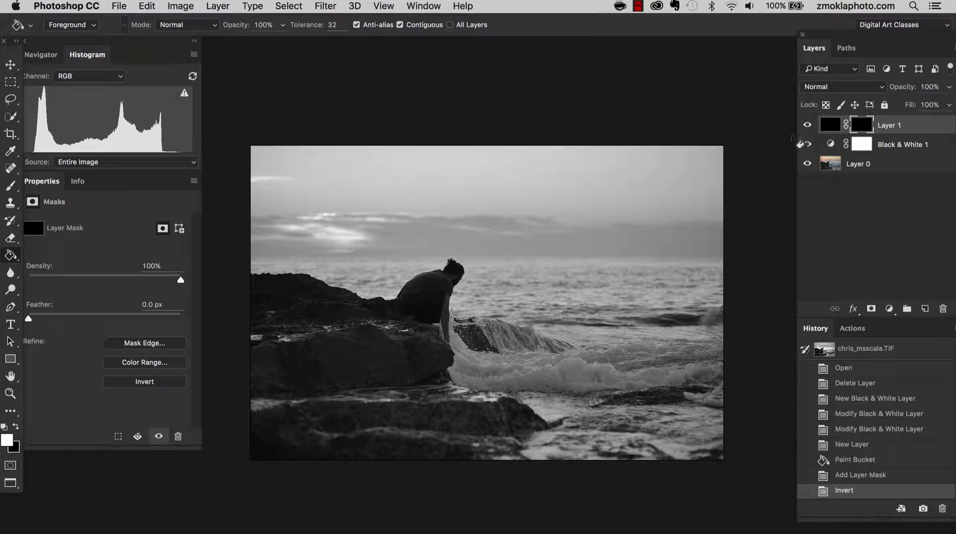
pyautogui.moveTo(11, 256); pyautogui.dragTo(49, 251)
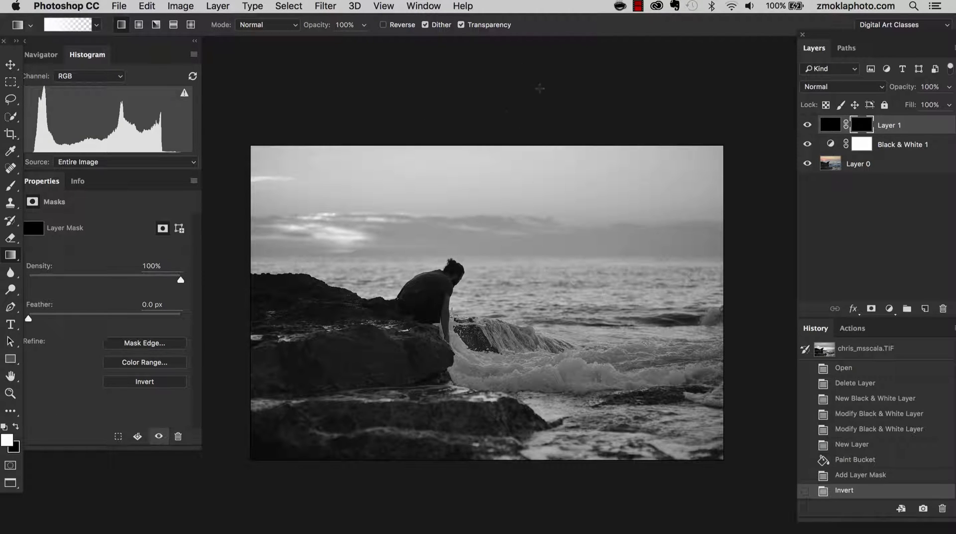
pyautogui.moveTo(491, 120); pyautogui.dragTo(526, 303)
pyautogui.moveTo(529, 279); pyautogui.dragTo(531, 191)
pyautogui.press('super+z')
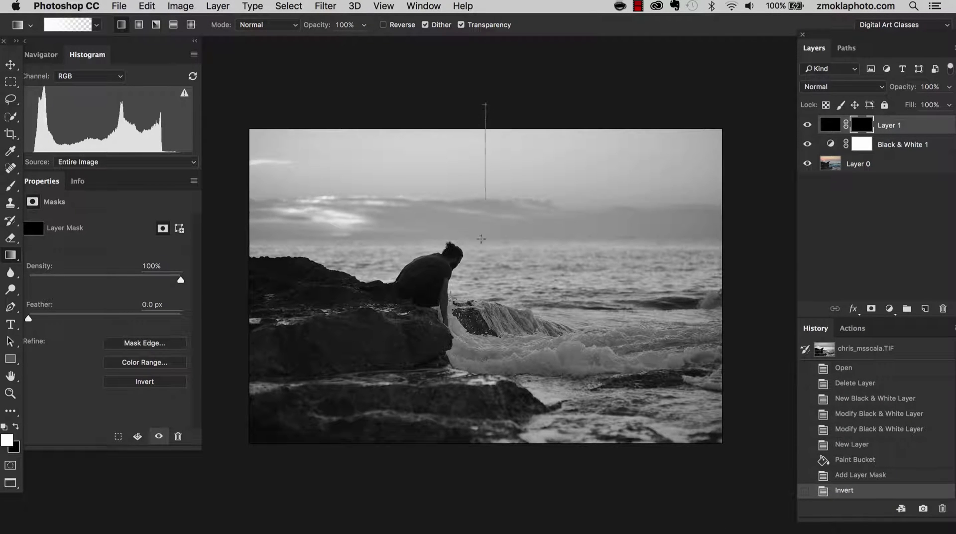
pyautogui.moveTo(485, 325); pyautogui.dragTo(485, 327)
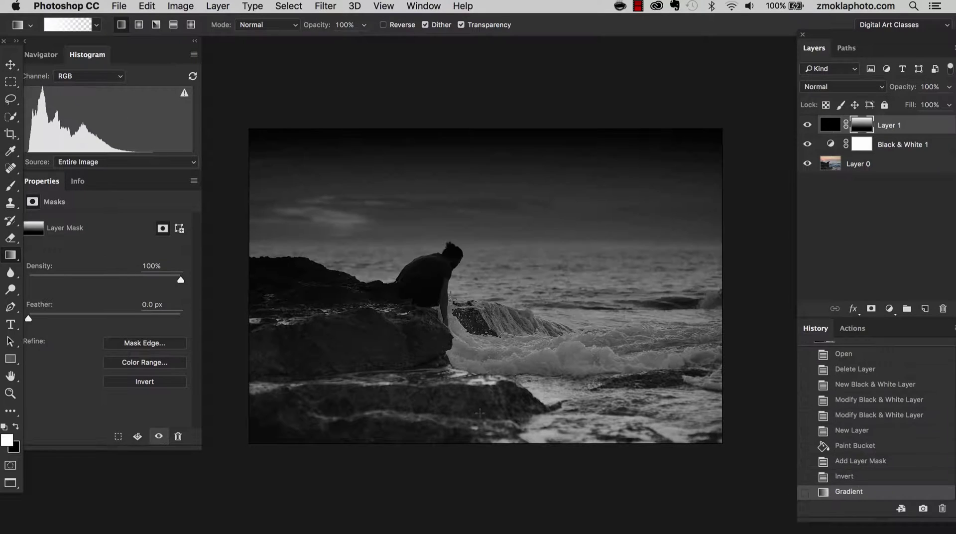
# Lower the opacity of the black gradient layer to 76%.
pyautogui.click(951, 90)
pyautogui.moveTo(948, 103)
pyautogui.mouseDown()
pyautogui.moveTo(922, 105)
pyautogui.moveTo(933, 106)
pyautogui.mouseUp()
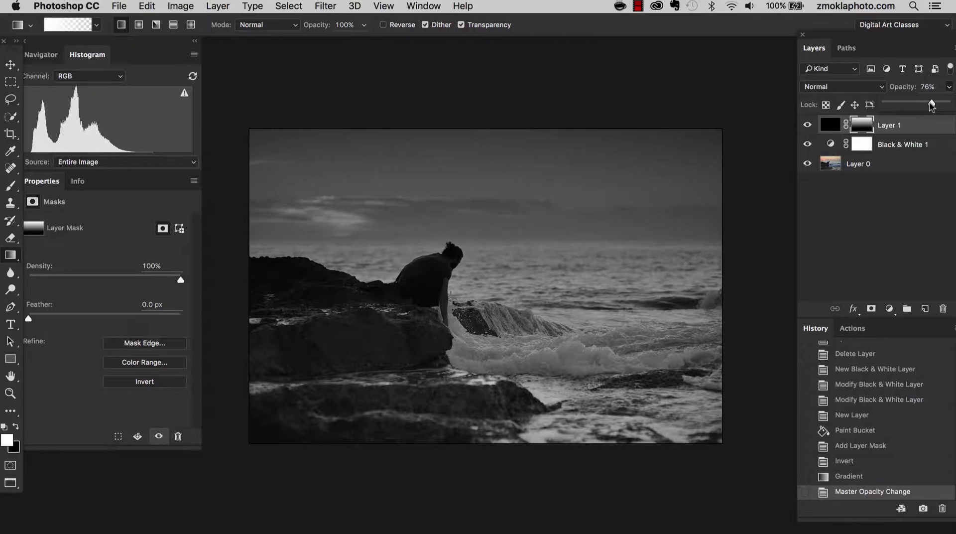
pyautogui.click(862, 131)
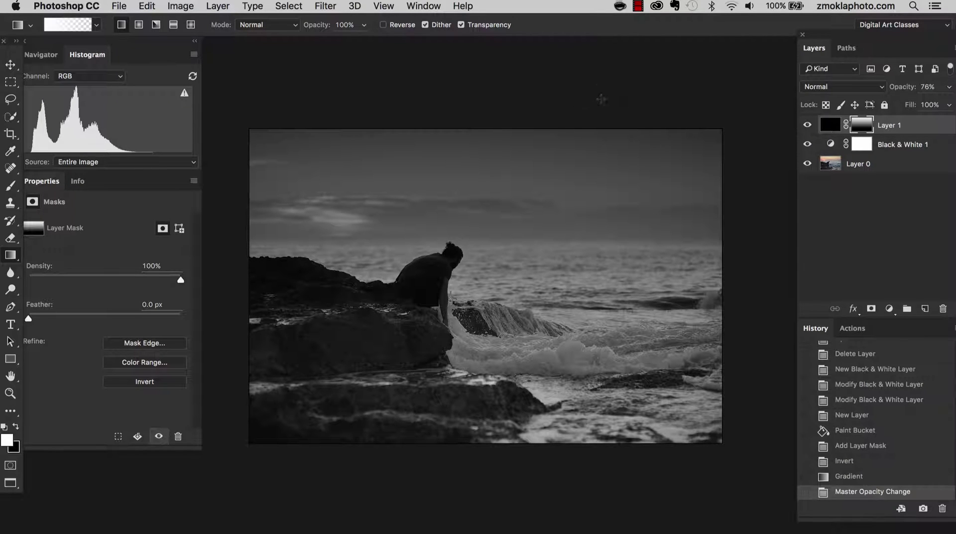
# Scale the black gradient layer and its mask to 50% height with Free Transform, keeping the upper edge in place.
pyautogui.press('super+t')
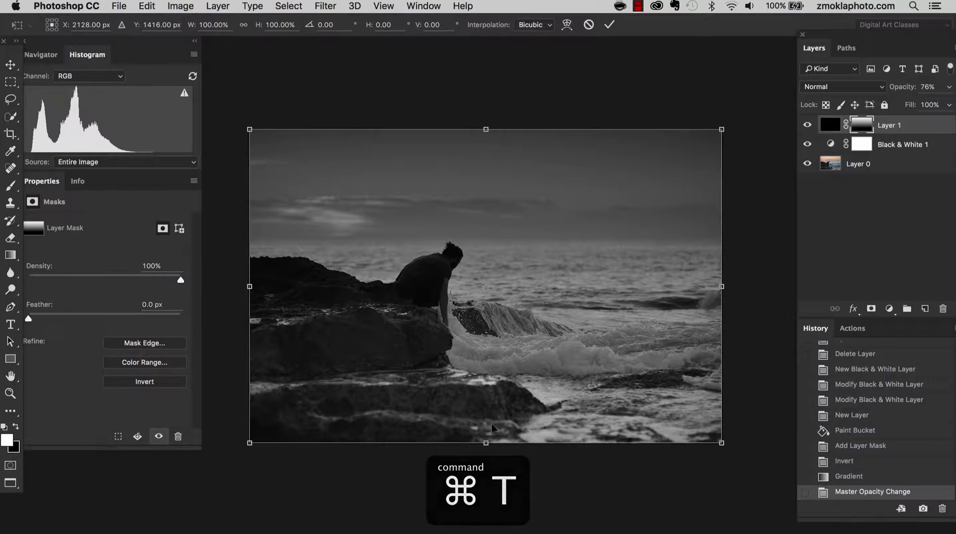
pyautogui.moveTo(489, 431); pyautogui.dragTo(554, 285)
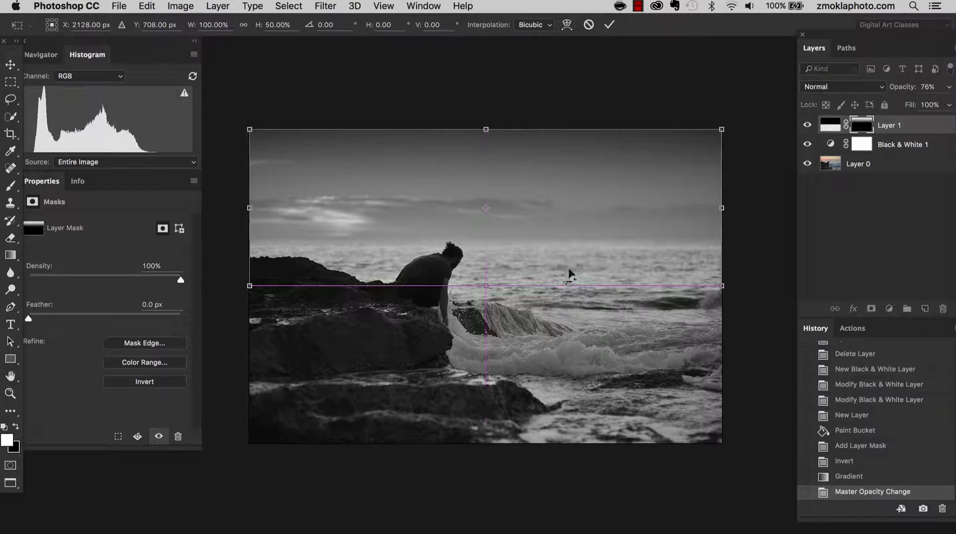
pyautogui.click(609, 25)
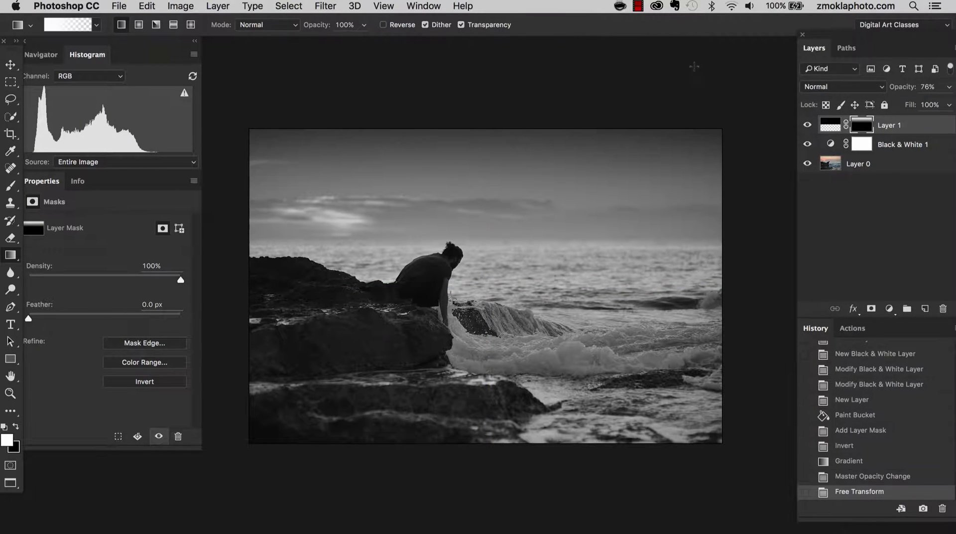
# Compare the sky with and without the black gradient layer, and inspect the breaking wave up close.
pyautogui.click(807, 126)
pyautogui.click(807, 125)
pyautogui.press('super+equal')
pyautogui.press('super+equal')
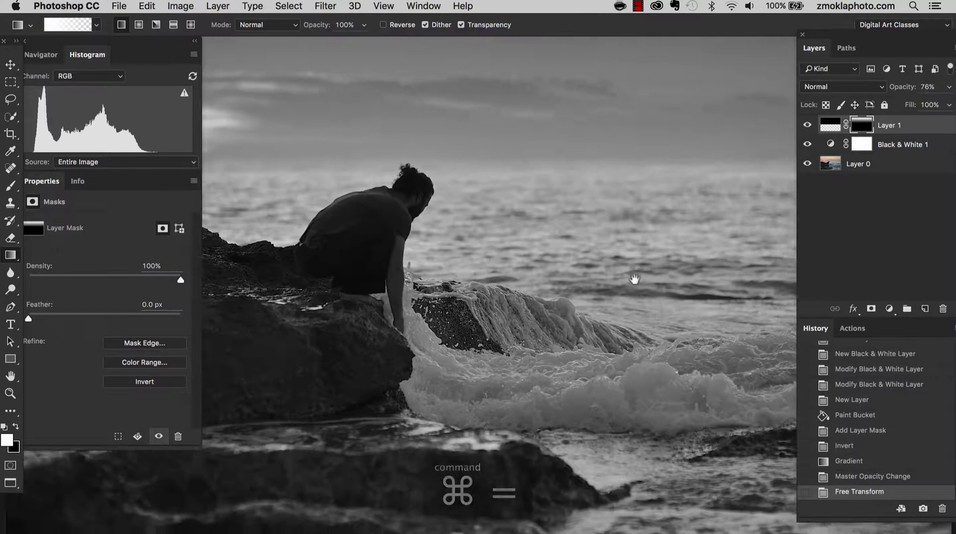
pyautogui.moveTo(634, 280); pyautogui.dragTo(528, 214)
# Add a Curves adjustment layer above the black gradient layer.
pyautogui.click(224, 7)
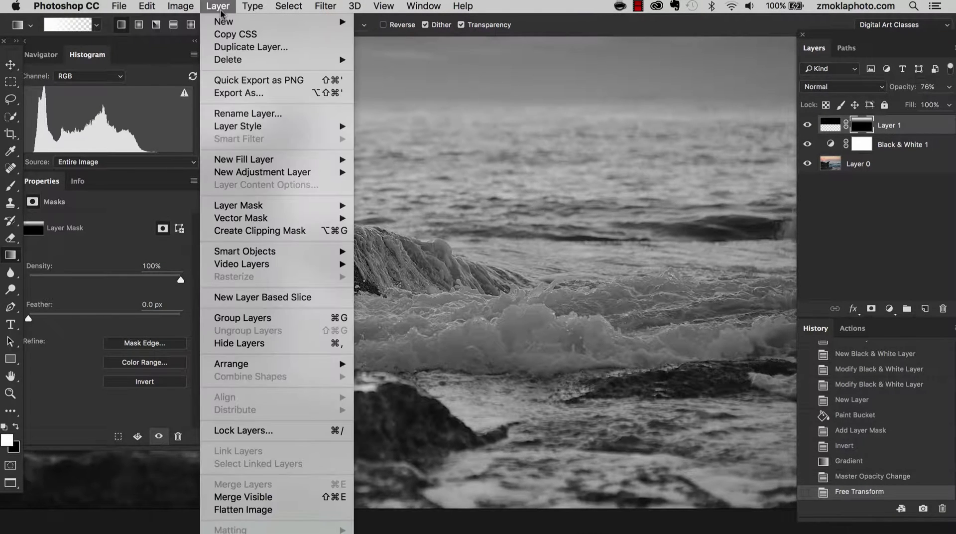
pyautogui.moveTo(283, 172)
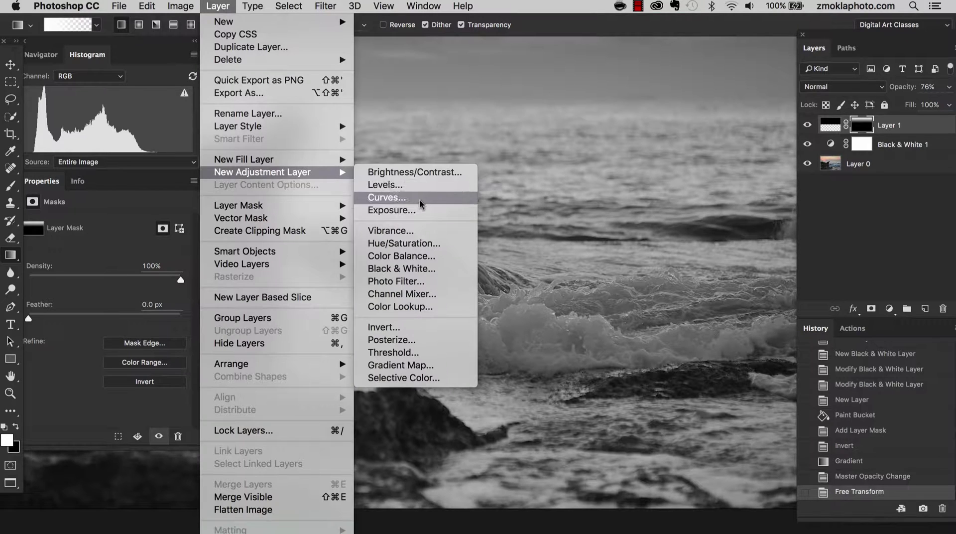
pyautogui.click(419, 199)
pyautogui.click(509, 134)
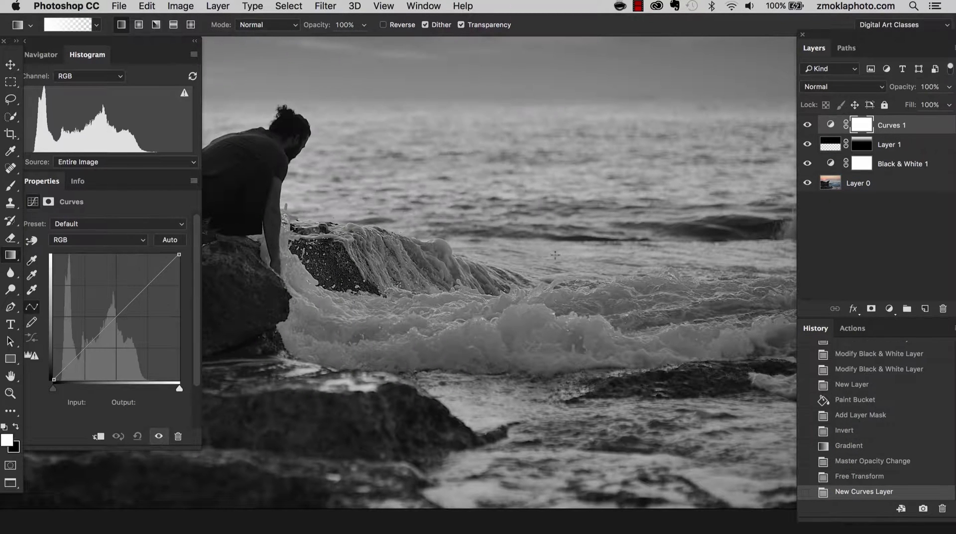
pyautogui.moveTo(513, 271)
pyautogui.mouseDown()
pyautogui.moveTo(430, 260)
pyautogui.moveTo(515, 277)
pyautogui.moveTo(521, 270)
pyautogui.mouseUp()
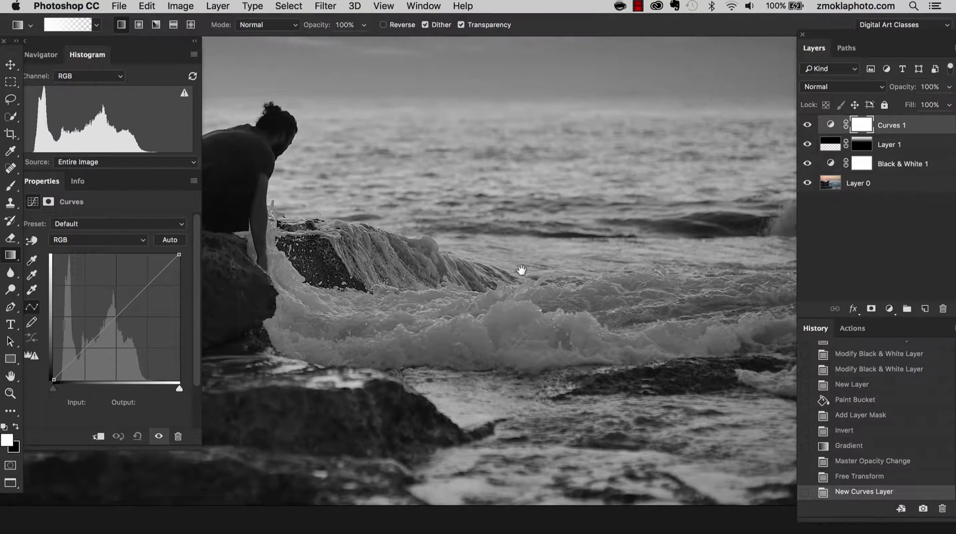
# Use the on-image adjustment tool to add Curves points for the wave's highlights at input 183 and its shadows at input 58.
pyautogui.press('super+equal')
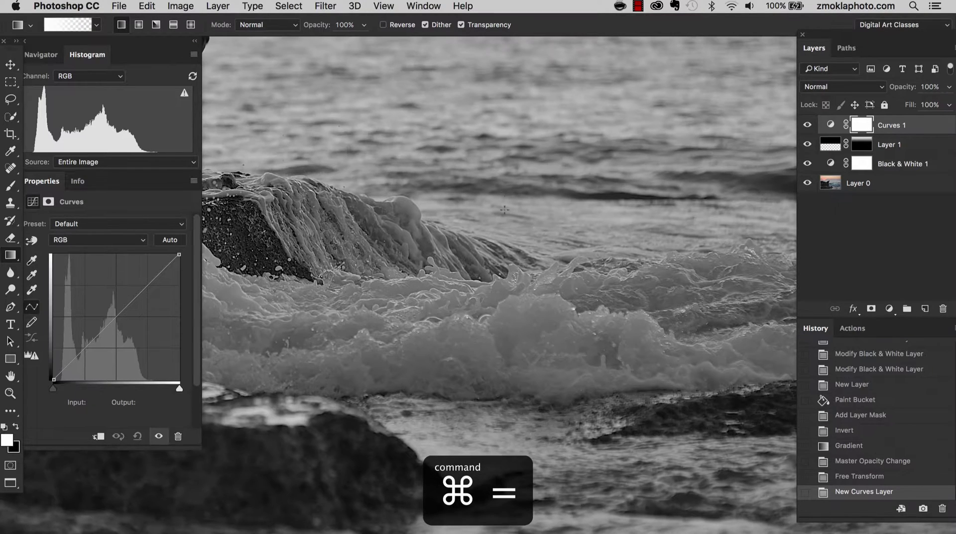
pyautogui.moveTo(442, 303); pyautogui.dragTo(513, 280)
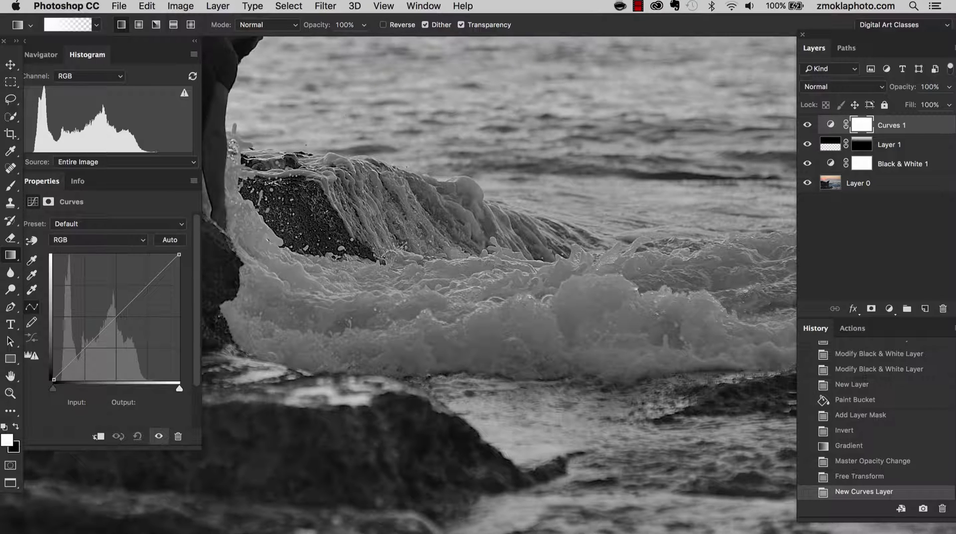
pyautogui.press('super+equal')
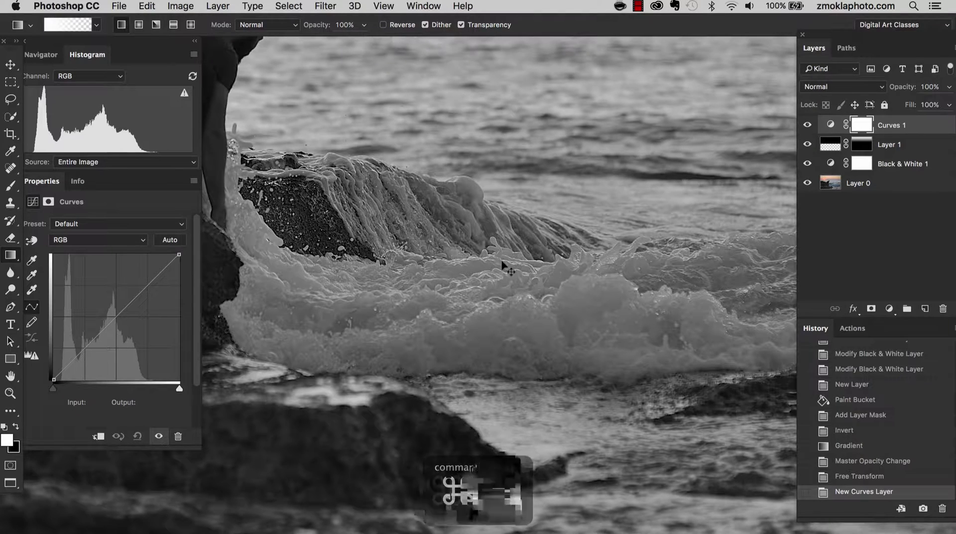
pyautogui.moveTo(498, 214); pyautogui.dragTo(450, 249)
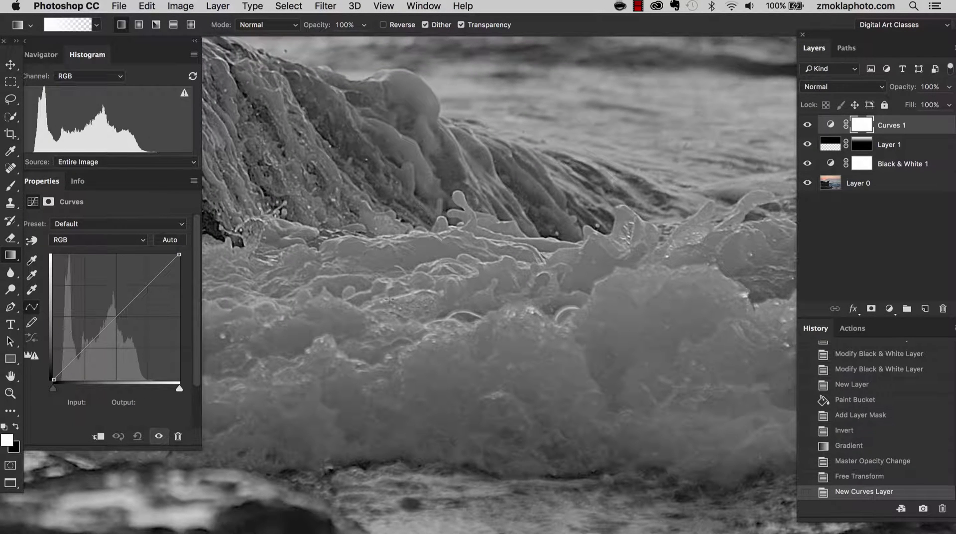
pyautogui.click(32, 242)
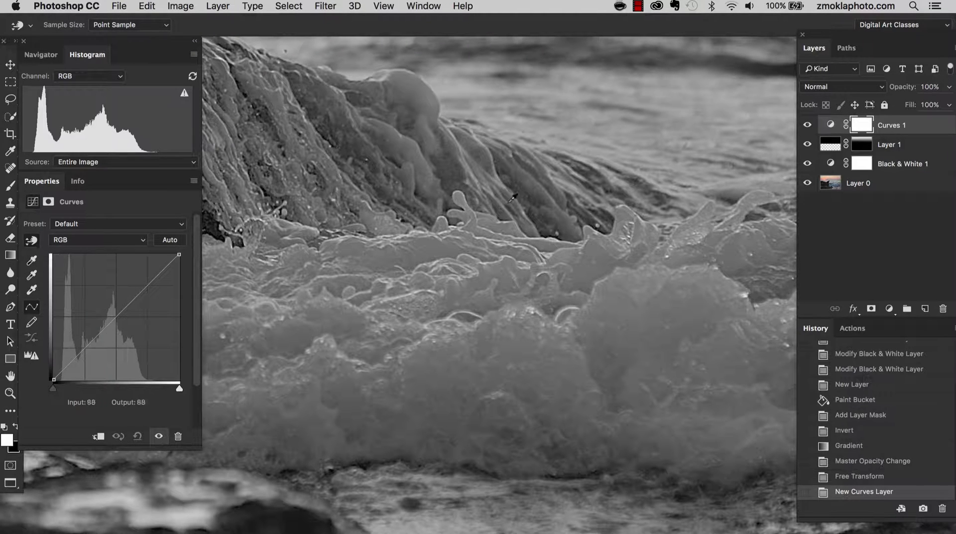
pyautogui.click(422, 226)
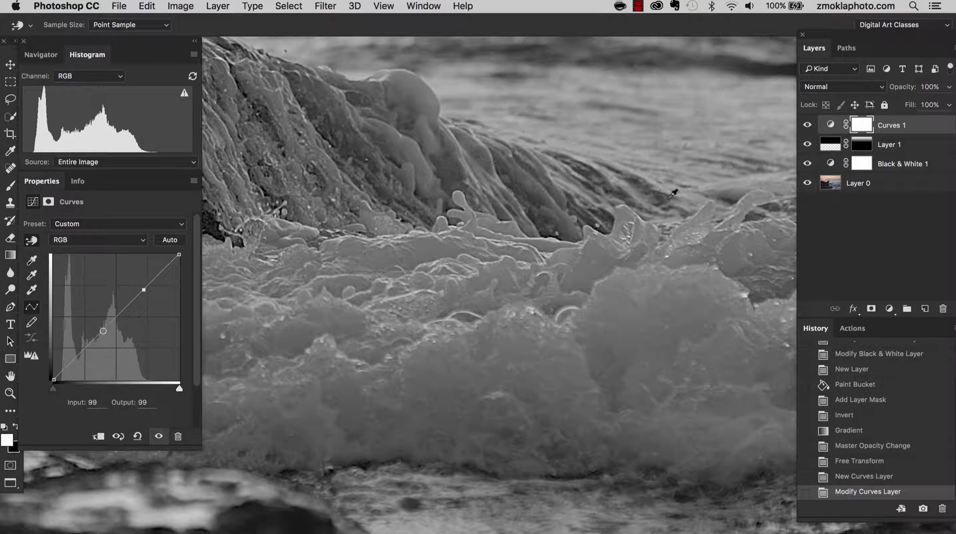
pyautogui.press('super+minus')
pyautogui.moveTo(502, 246); pyautogui.dragTo(665, 248)
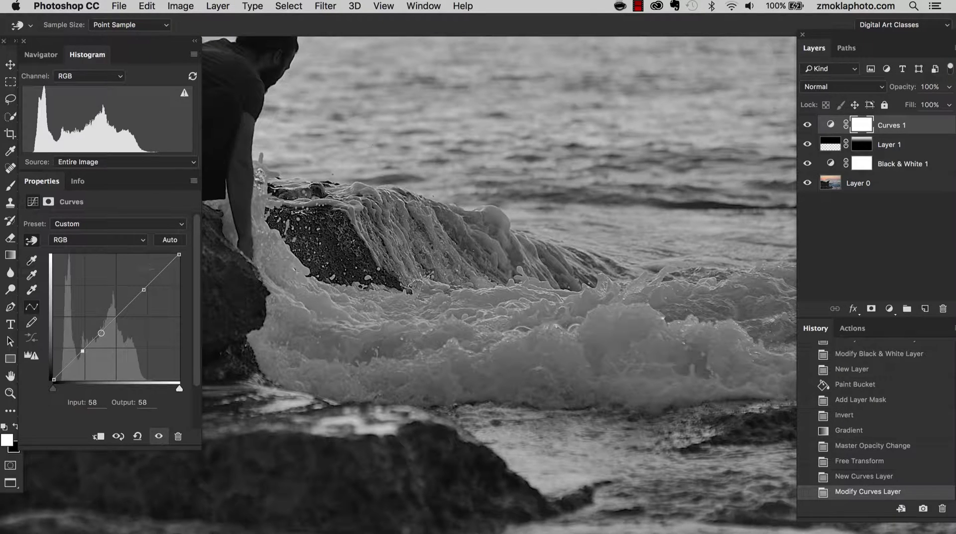
# Shape an S-curve by moving the highlight point to about input 152, output 203 and the shadow point to input 67, output 47.
pyautogui.moveTo(142, 290); pyautogui.dragTo(128, 280)
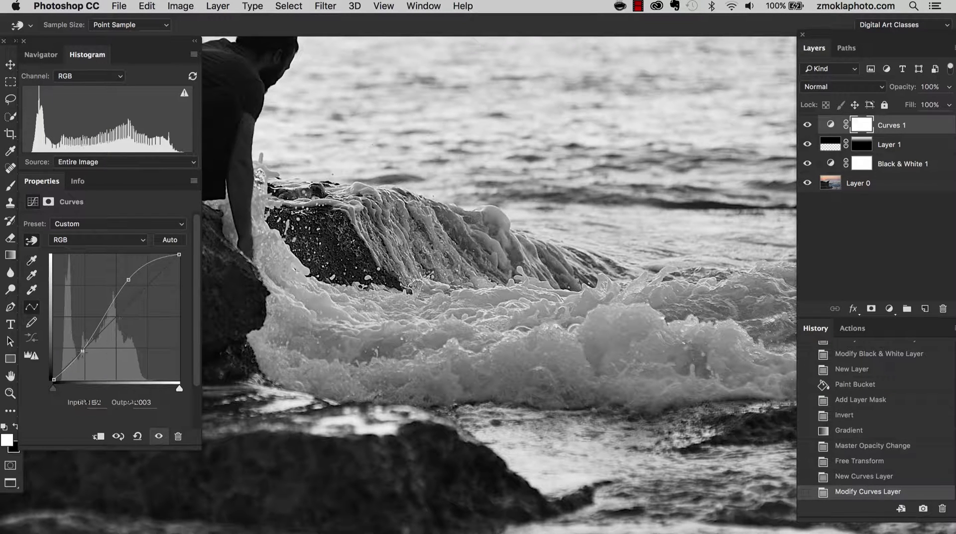
pyautogui.moveTo(83, 352); pyautogui.dragTo(87, 356)
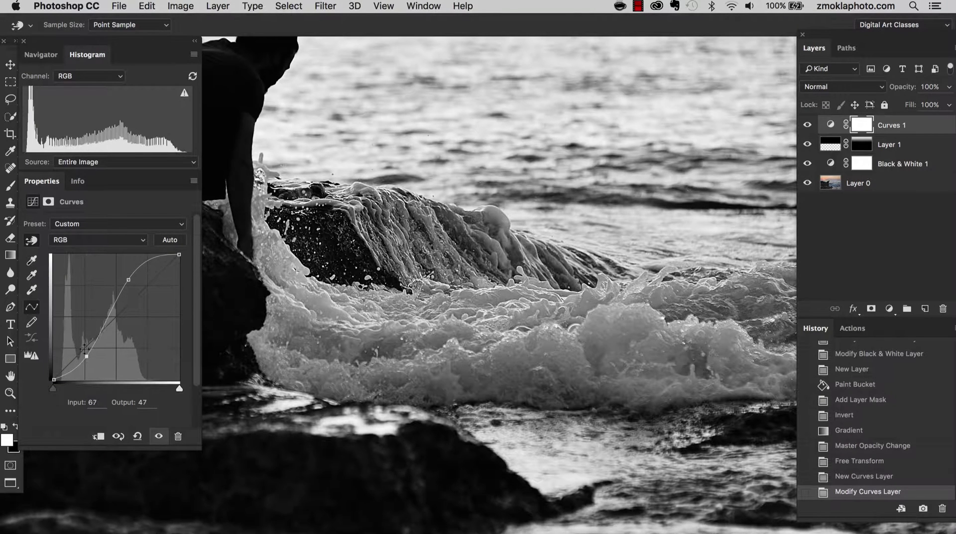
pyautogui.press('super+minus')
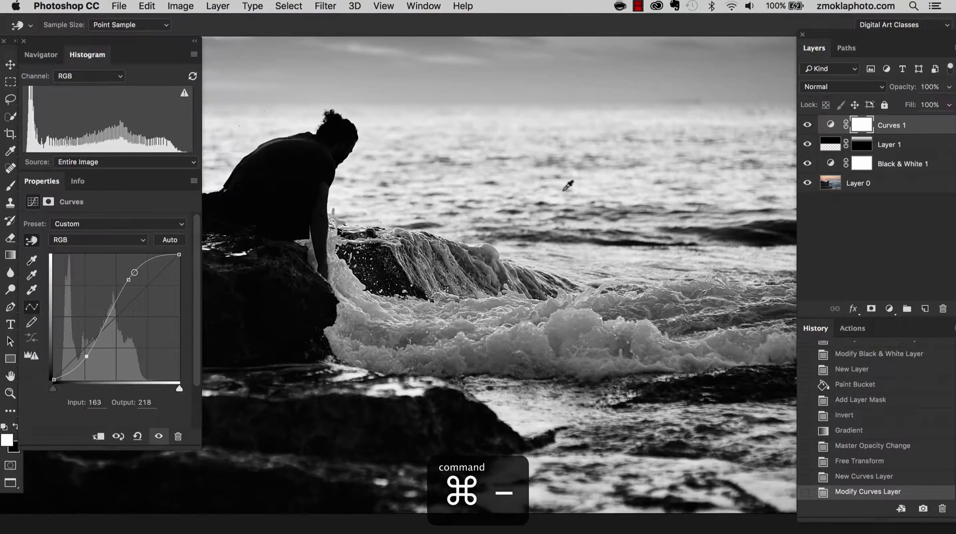
pyautogui.moveTo(589, 218); pyautogui.dragTo(600, 199)
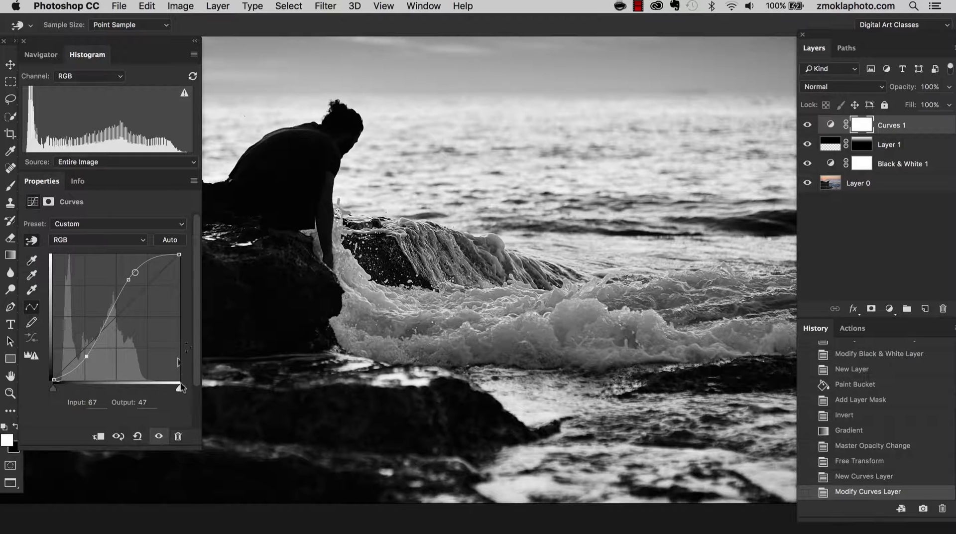
# Move the curve's white point in to input 208, output 255, and leave the on-image adjustment tool.
pyautogui.moveTo(175, 391); pyautogui.dragTo(166, 393)
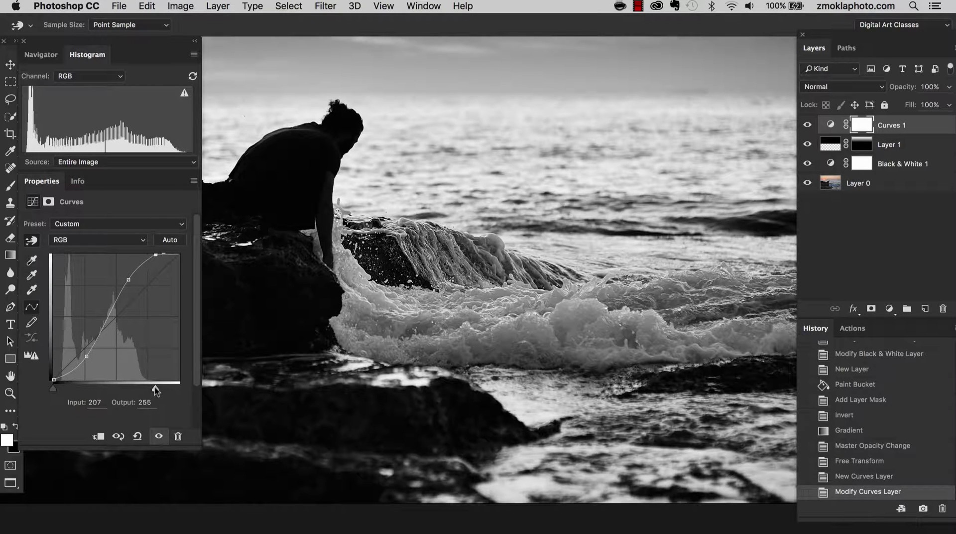
pyautogui.moveTo(156, 391); pyautogui.dragTo(156, 390)
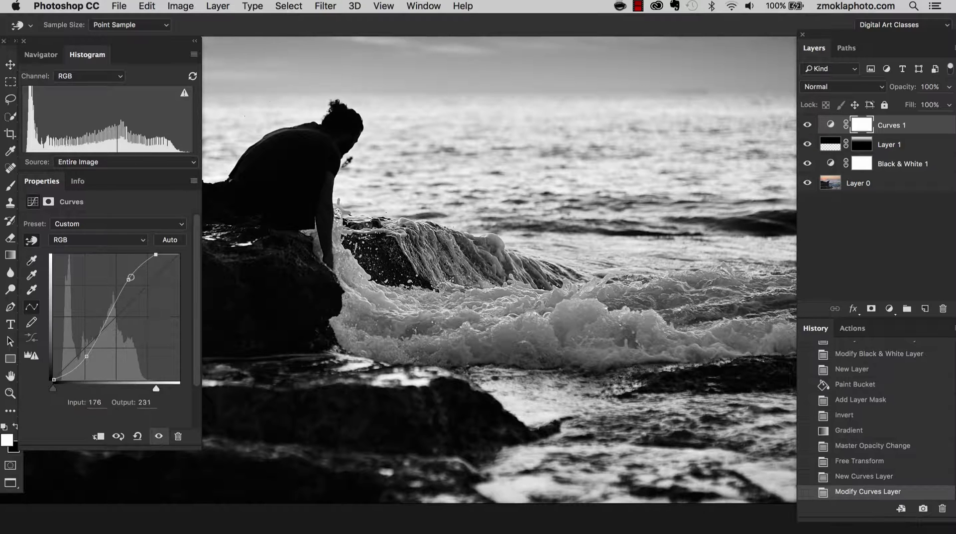
pyautogui.click(10, 65)
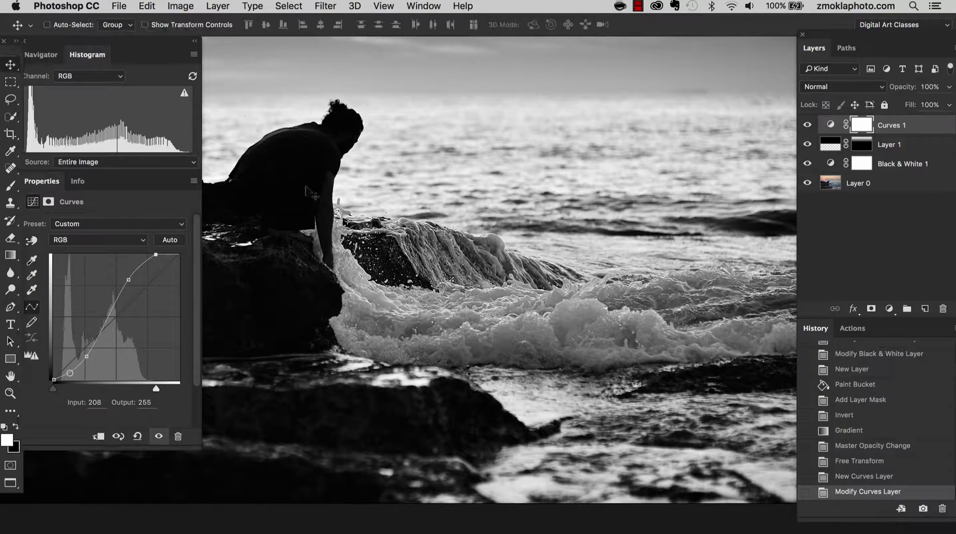
# Examine the whole photo and compare it with and without the Curves adjustment layer.
pyautogui.moveTo(325, 208); pyautogui.dragTo(404, 240)
pyautogui.press('super+minus')
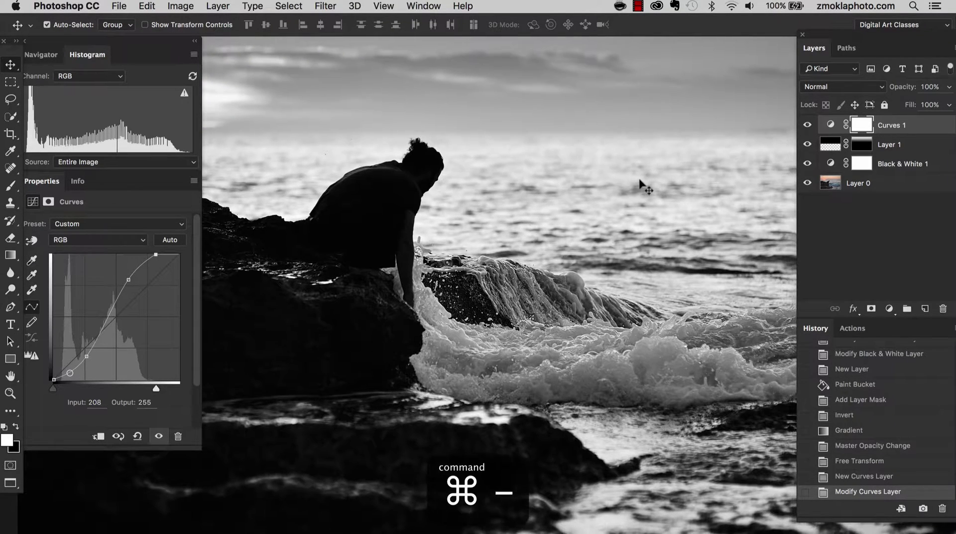
pyautogui.moveTo(478, 294); pyautogui.dragTo(599, 222)
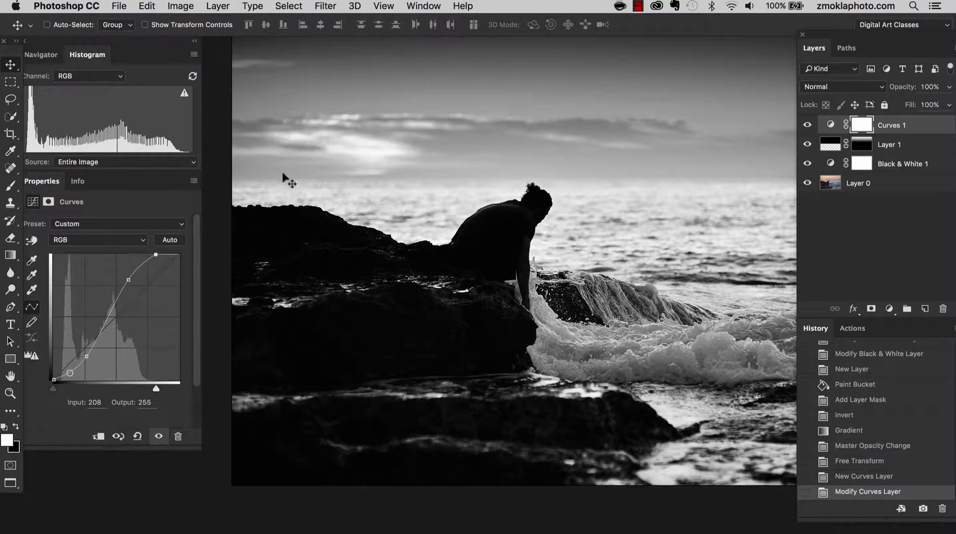
pyautogui.moveTo(633, 152); pyautogui.dragTo(590, 184)
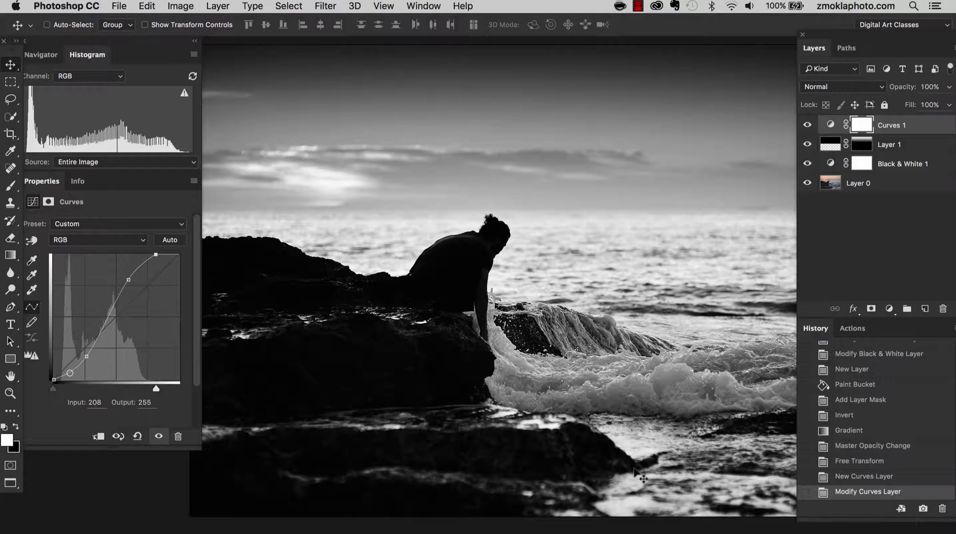
pyautogui.moveTo(581, 191); pyautogui.dragTo(579, 225)
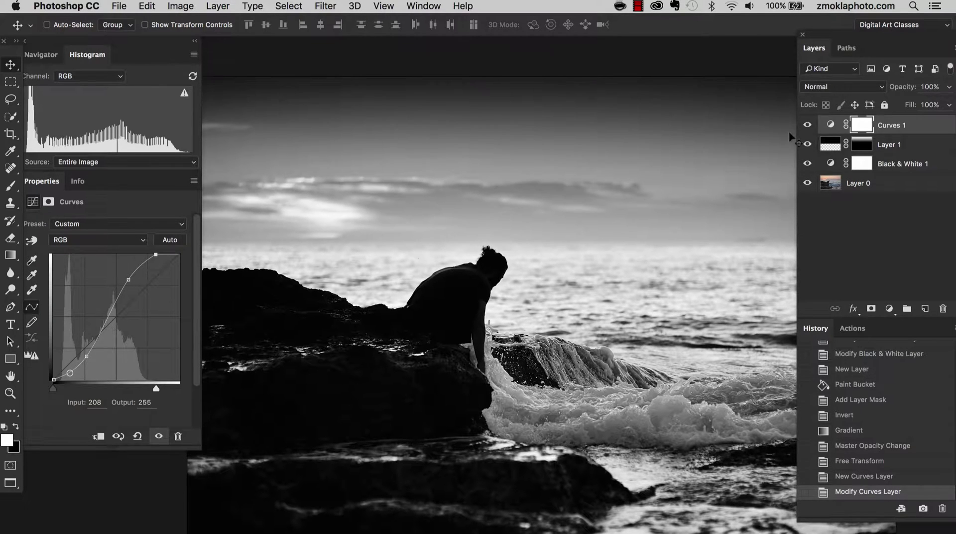
pyautogui.click(807, 125)
pyautogui.moveTo(742, 194); pyautogui.dragTo(605, 176)
pyautogui.click(807, 126)
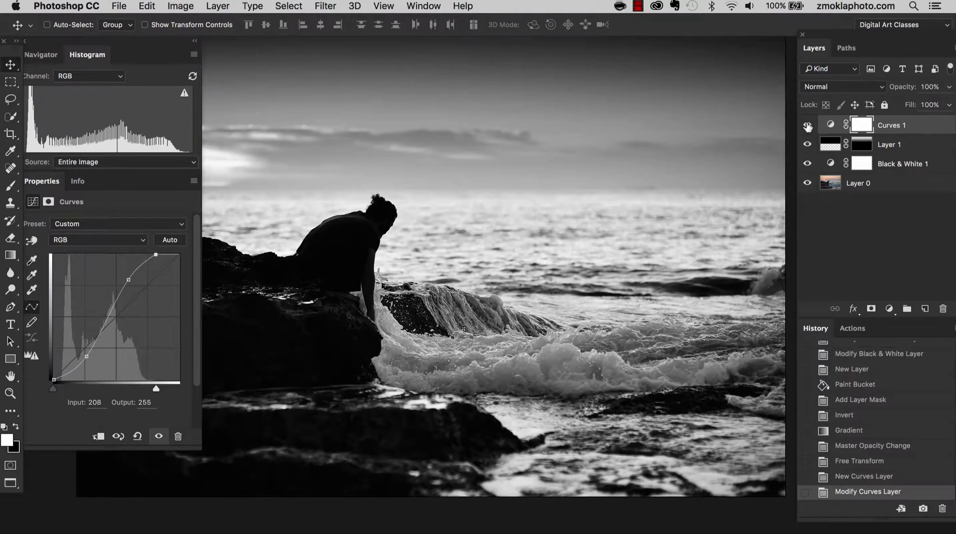
pyautogui.click(808, 126)
pyautogui.click(808, 126)
pyautogui.click(810, 126)
pyautogui.click(810, 126)
pyautogui.click(810, 126)
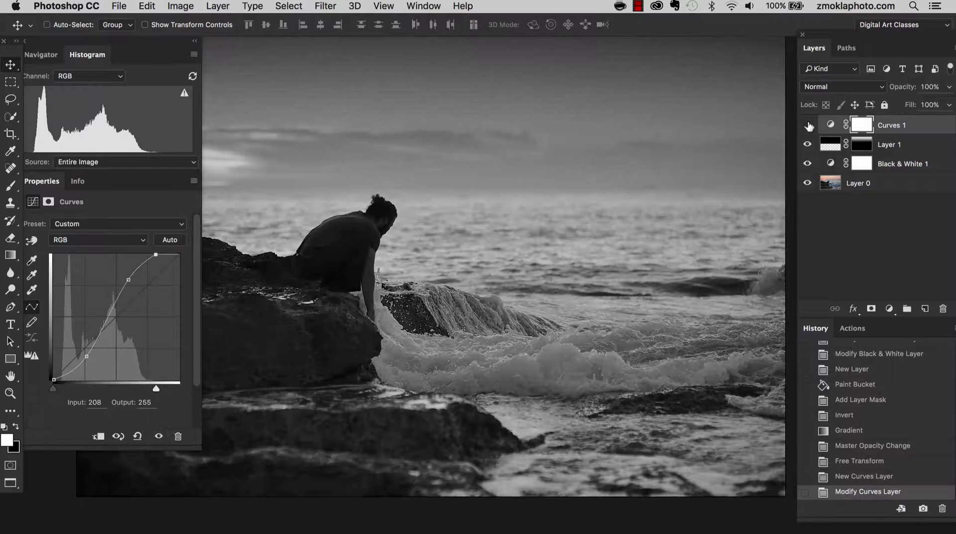
pyautogui.moveTo(398, 243); pyautogui.dragTo(461, 239)
pyautogui.click(811, 126)
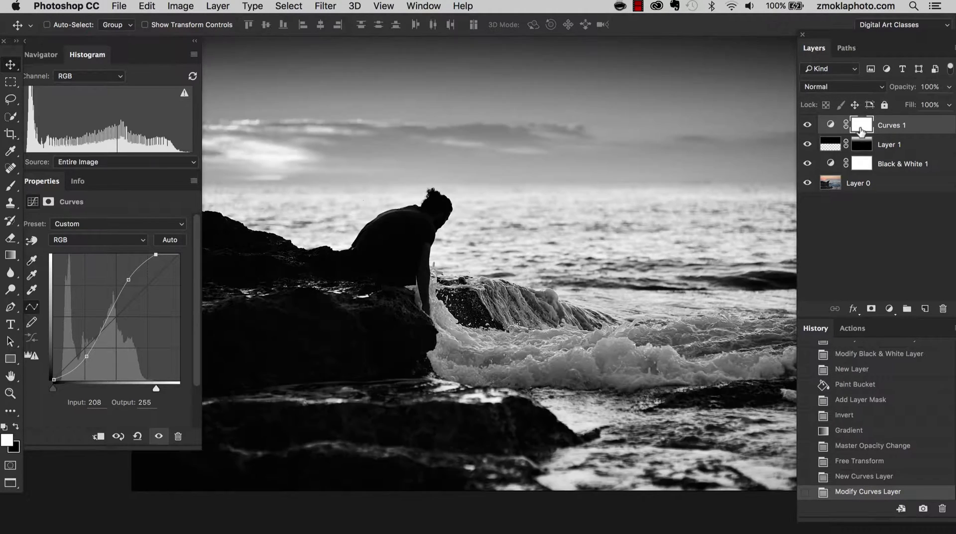
# Invert the Curves layer mask to black so the contrast adjustment is hidden across the image.
pyautogui.click(871, 122)
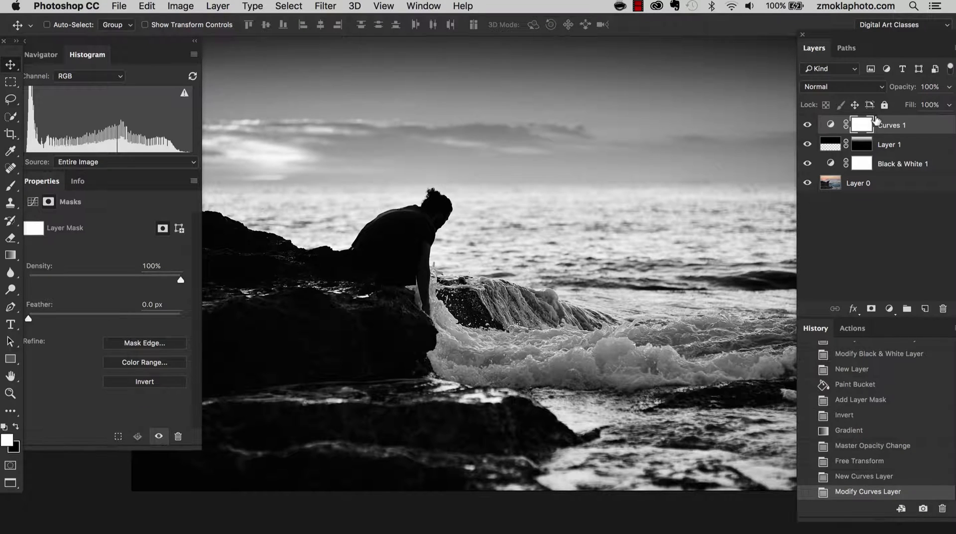
pyautogui.press('super+i')
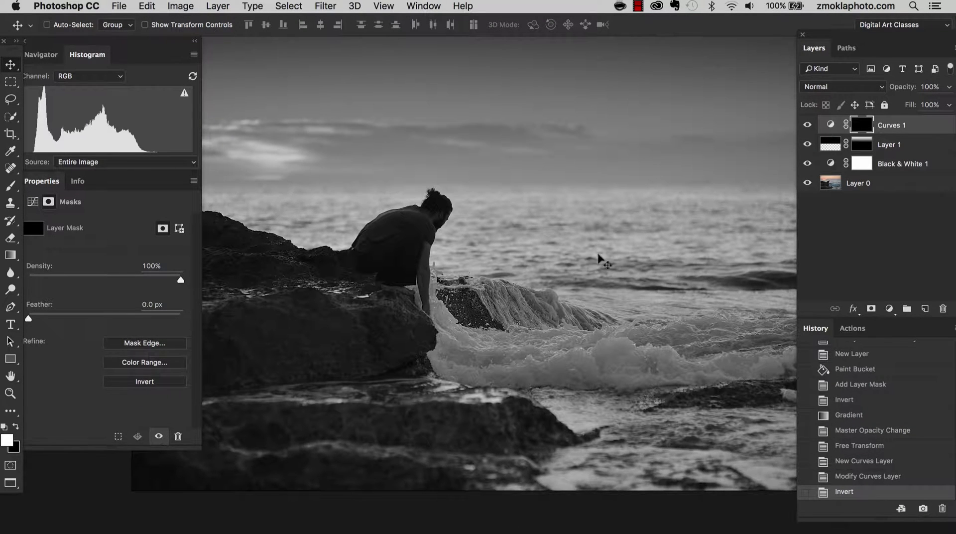
pyautogui.moveTo(615, 251); pyautogui.dragTo(573, 259)
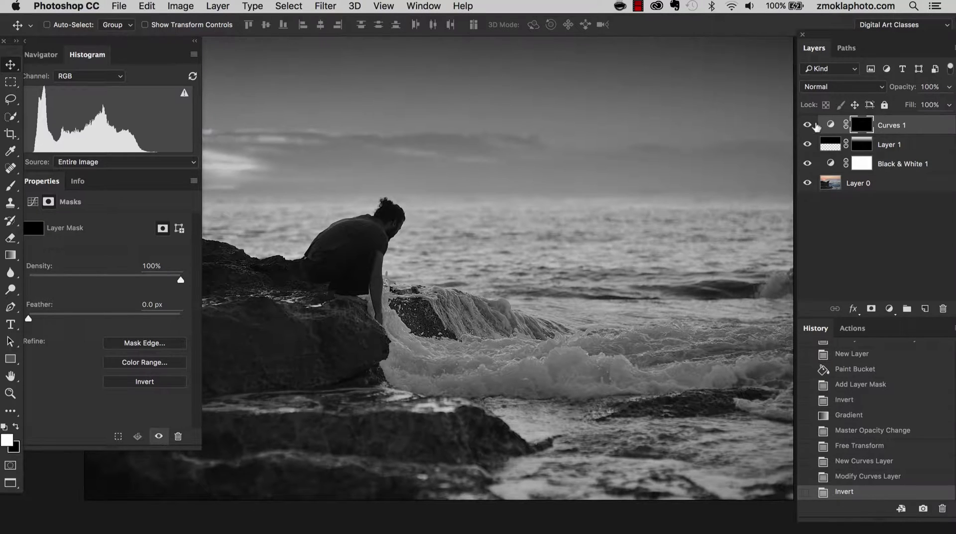
# Paint white on the Curves mask over the open sea and breaking wave with a large soft brush at 70% opacity.
pyautogui.press('b')
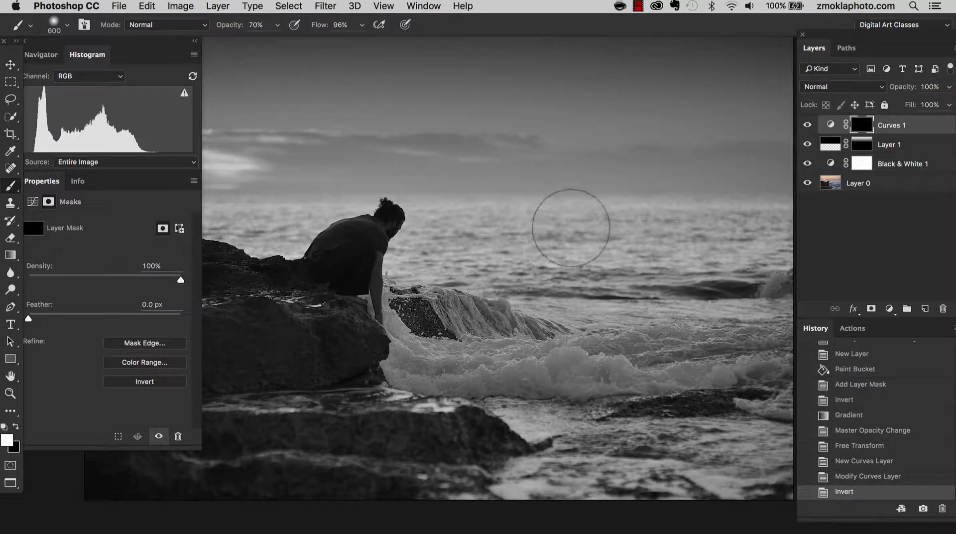
pyautogui.press(']')
pyautogui.press(']')
pyautogui.press(']')
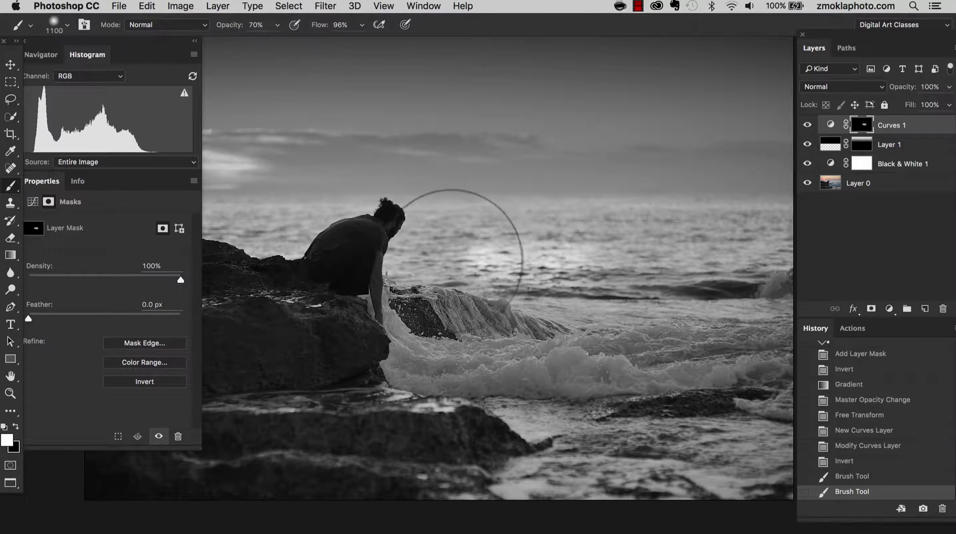
pyautogui.moveTo(452, 259)
pyautogui.mouseDown()
pyautogui.moveTo(493, 245)
pyautogui.moveTo(782, 249)
pyautogui.mouseUp()
pyautogui.moveTo(466, 306)
pyautogui.mouseDown()
pyautogui.moveTo(577, 323)
pyautogui.moveTo(720, 326)
pyautogui.mouseUp()
# Reveal the Curves adjustment over the foreground water and foam by painting the mask white with a size 1100 brush.
pyautogui.press('space')
pyautogui.moveTo(576, 296); pyautogui.dragTo(527, 250)
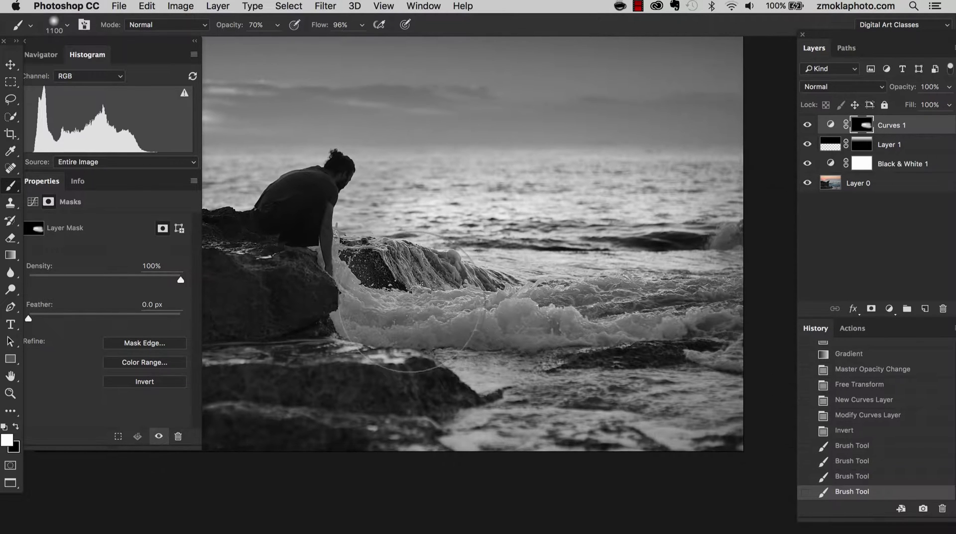
pyautogui.moveTo(598, 401)
pyautogui.mouseDown()
pyautogui.moveTo(707, 359)
pyautogui.moveTo(705, 279)
pyautogui.mouseUp()
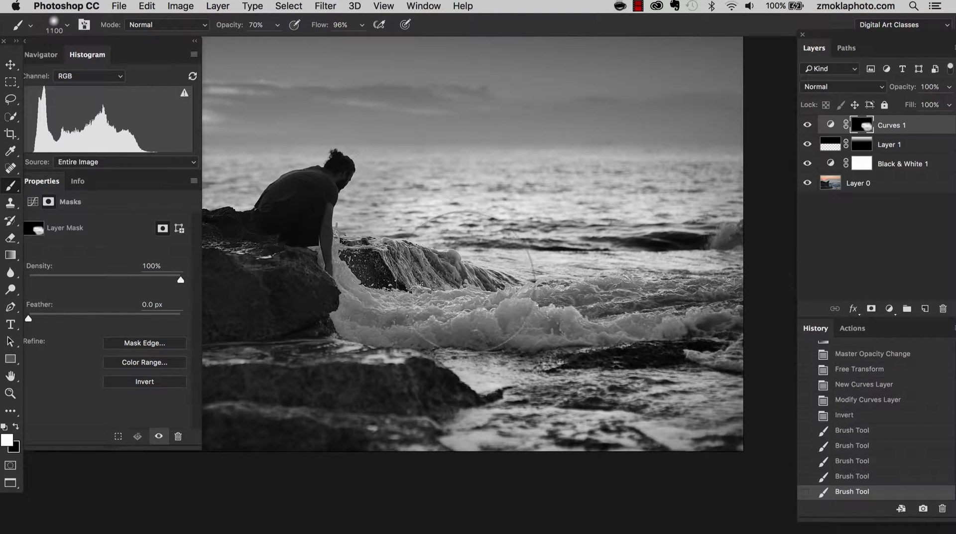
pyautogui.moveTo(465, 278); pyautogui.dragTo(613, 288)
pyautogui.moveTo(473, 257)
pyautogui.mouseDown()
pyautogui.moveTo(628, 242)
pyautogui.moveTo(627, 231)
pyautogui.mouseUp()
# Paint white on the Curves mask over the sea in front of the man with a size 700 brush.
pyautogui.press('space')
pyautogui.moveTo(558, 259); pyautogui.dragTo(723, 276)
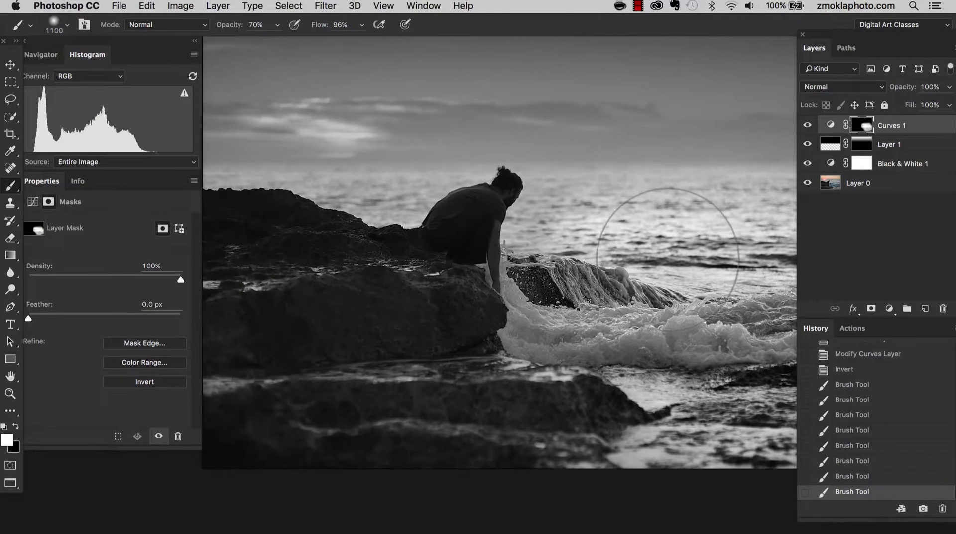
pyautogui.press('super+=')
pyautogui.press('super+equal')
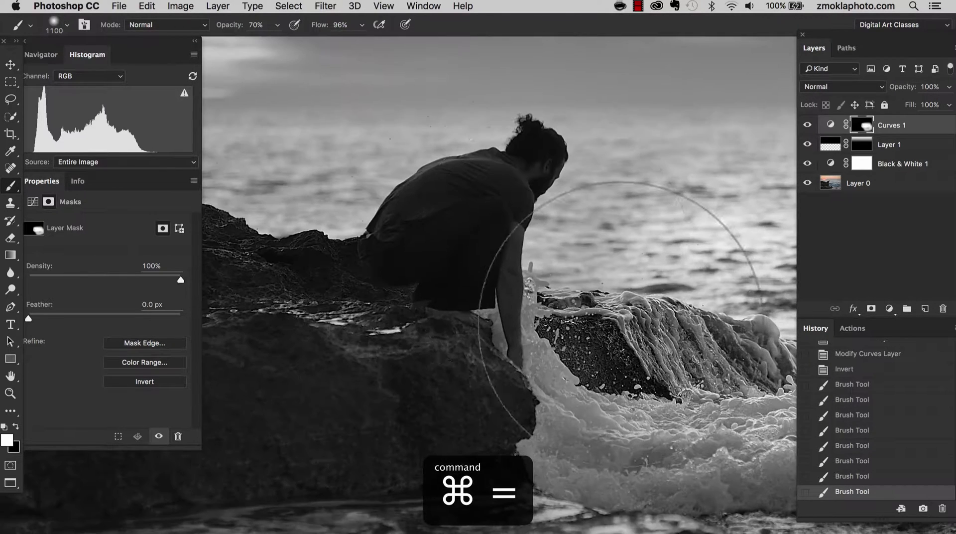
pyautogui.press('[')
pyautogui.press('[')
pyautogui.press('[')
pyautogui.press('[')
pyautogui.press('[')
pyautogui.press('[')
pyautogui.press('[')
pyautogui.press('[')
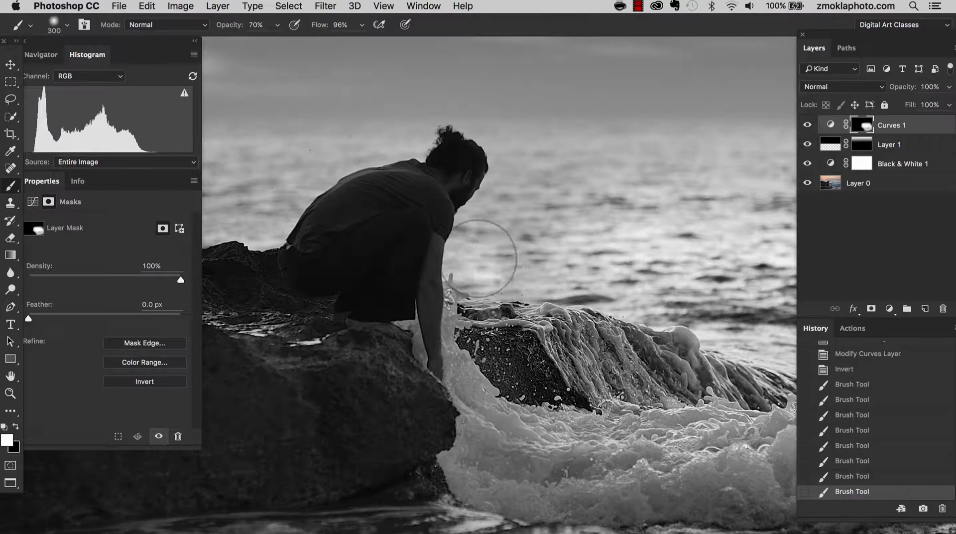
pyautogui.press(']')
pyautogui.press(']')
pyautogui.press(']')
pyautogui.press(']')
pyautogui.moveTo(508, 203)
pyautogui.mouseDown()
pyautogui.moveTo(551, 178)
pyautogui.moveTo(560, 256)
pyautogui.moveTo(567, 219)
pyautogui.moveTo(557, 197)
pyautogui.moveTo(637, 198)
pyautogui.mouseUp()
# Paint white on the Curves mask along the strip of sea behind the rocks with a size 500 brush.
pyautogui.moveTo(546, 249); pyautogui.dragTo(702, 287)
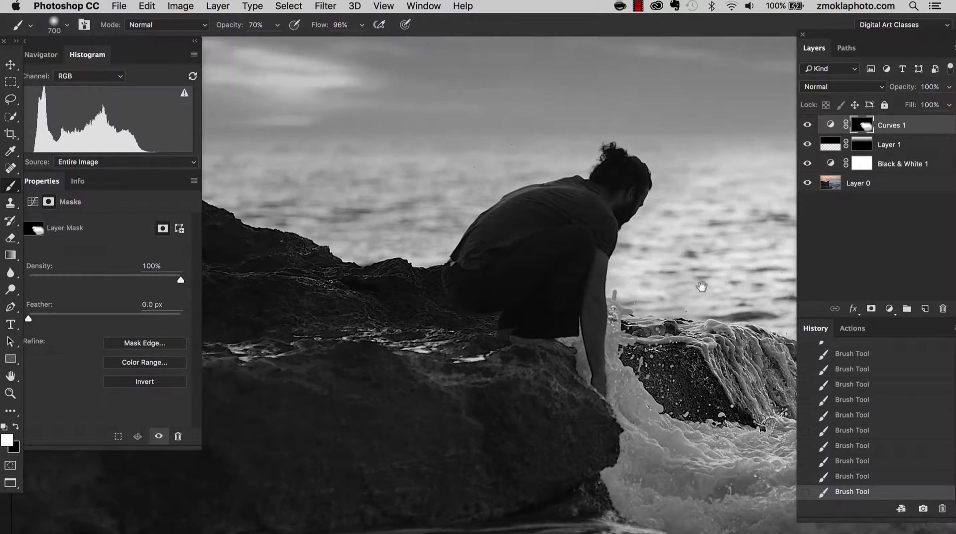
pyautogui.moveTo(570, 250); pyautogui.dragTo(652, 298)
pyautogui.press('[')
pyautogui.press('[')
pyautogui.press('[')
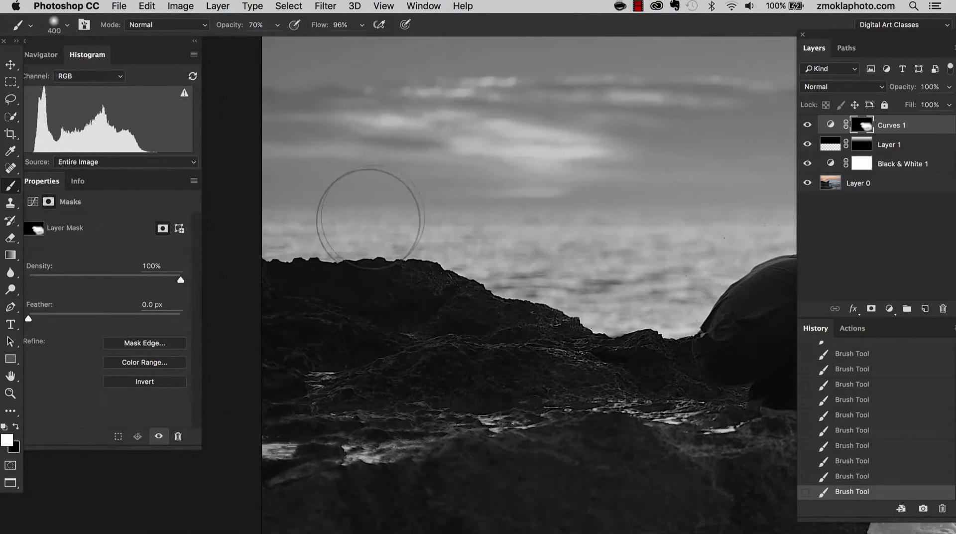
pyautogui.press(']')
# Paint white on the Curves mask along the horizon sea behind the man with a size 300 brush at 20% opacity.
pyautogui.press('2')
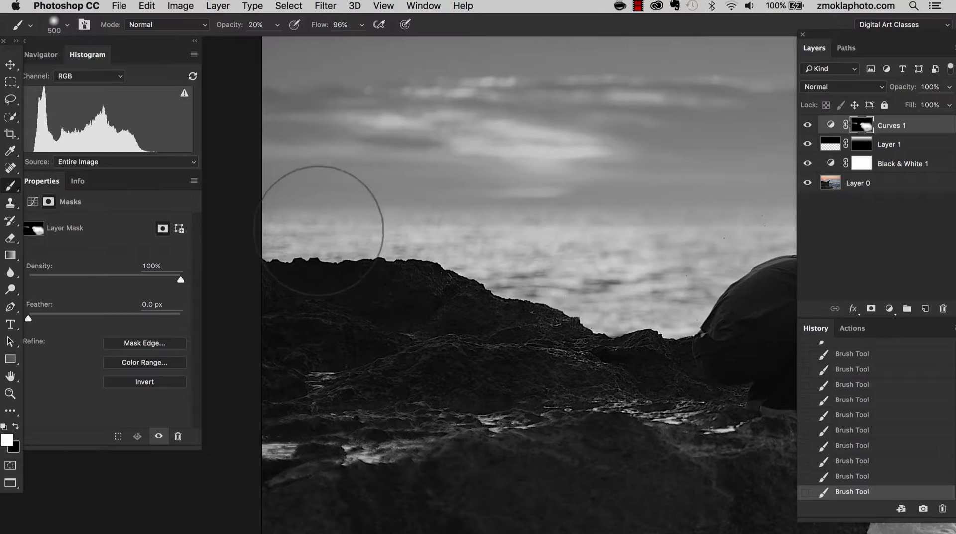
pyautogui.press('[')
pyautogui.press('[')
pyautogui.moveTo(614, 238)
pyautogui.mouseDown()
pyautogui.moveTo(622, 239)
pyautogui.moveTo(516, 244)
pyautogui.moveTo(632, 284)
pyautogui.moveTo(689, 264)
pyautogui.moveTo(472, 255)
pyautogui.mouseUp()
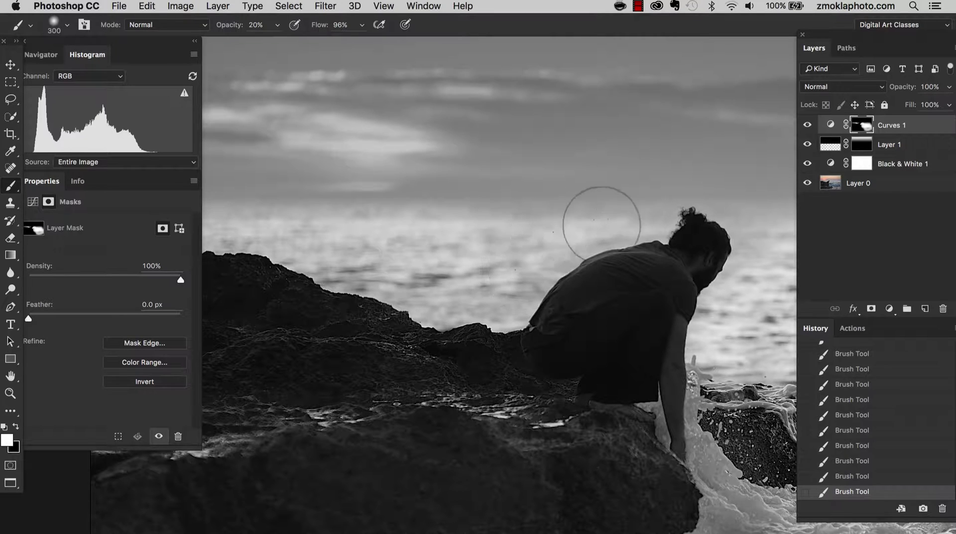
pyautogui.moveTo(638, 201); pyautogui.dragTo(403, 183)
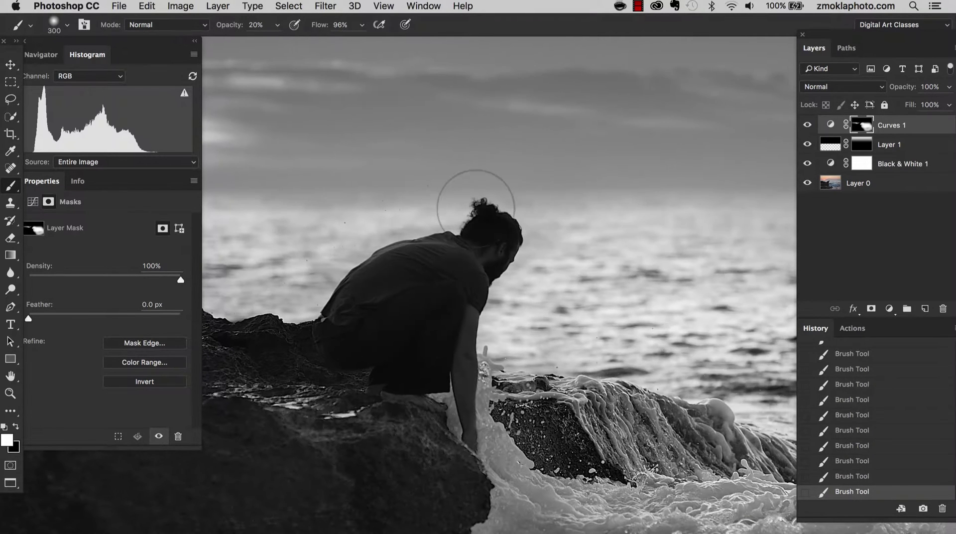
# Build up the Curves mask over the open sea in front of the man with a size 500 brush at 20% opacity.
pyautogui.press('super+minus')
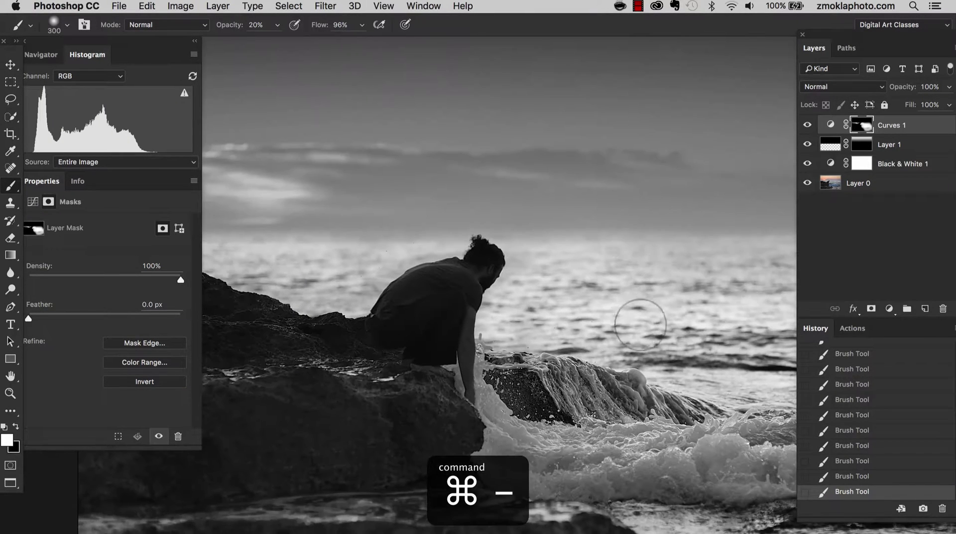
pyautogui.press(']')
pyautogui.press(']')
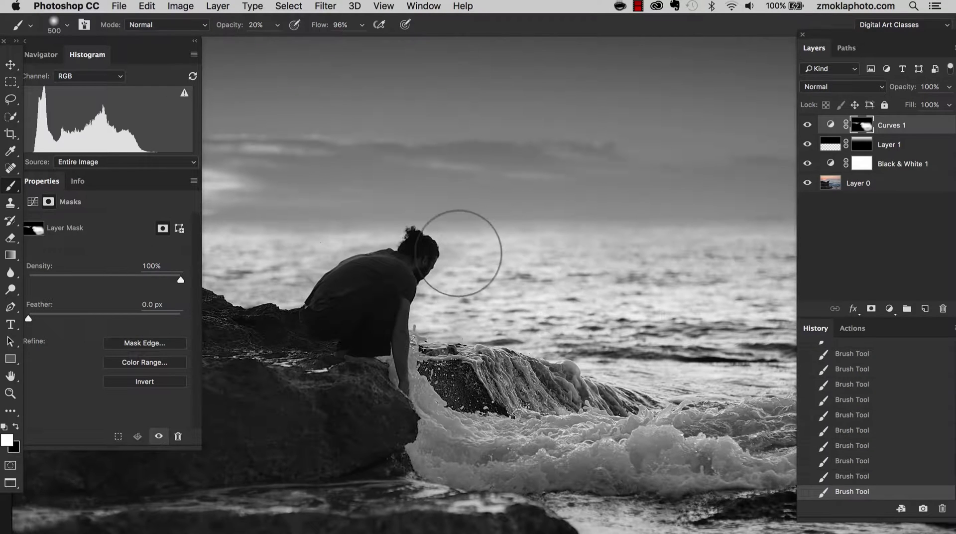
pyautogui.moveTo(455, 250); pyautogui.dragTo(444, 271)
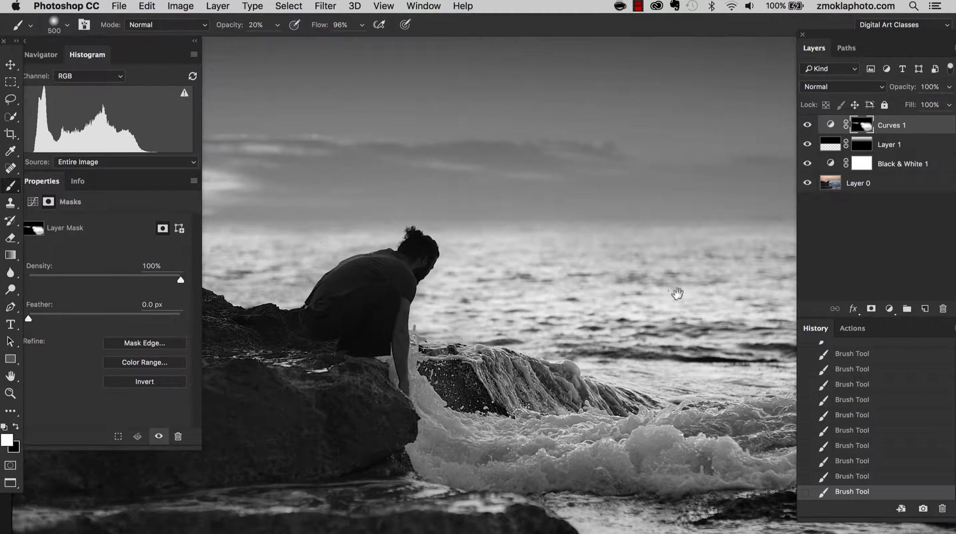
pyautogui.moveTo(676, 292); pyautogui.dragTo(529, 250)
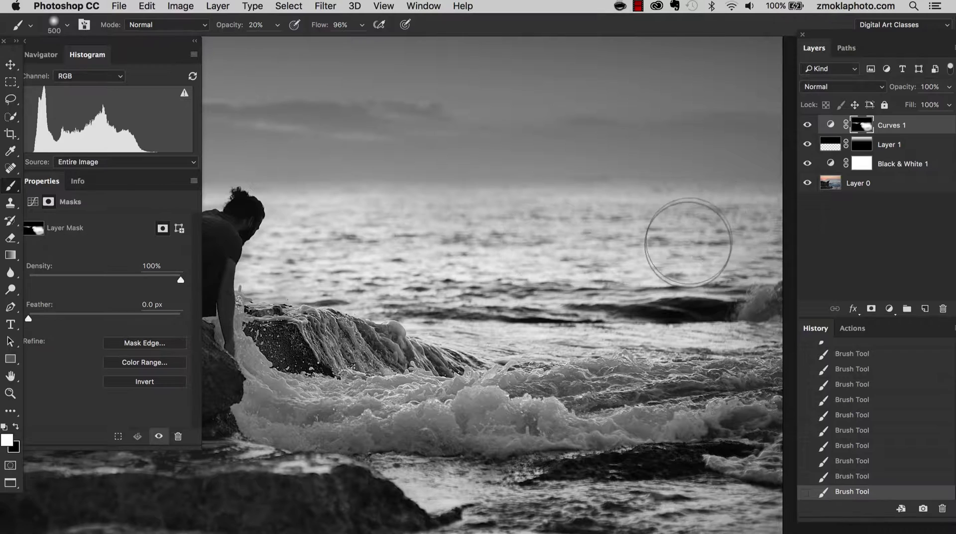
pyautogui.moveTo(704, 337); pyautogui.dragTo(685, 309)
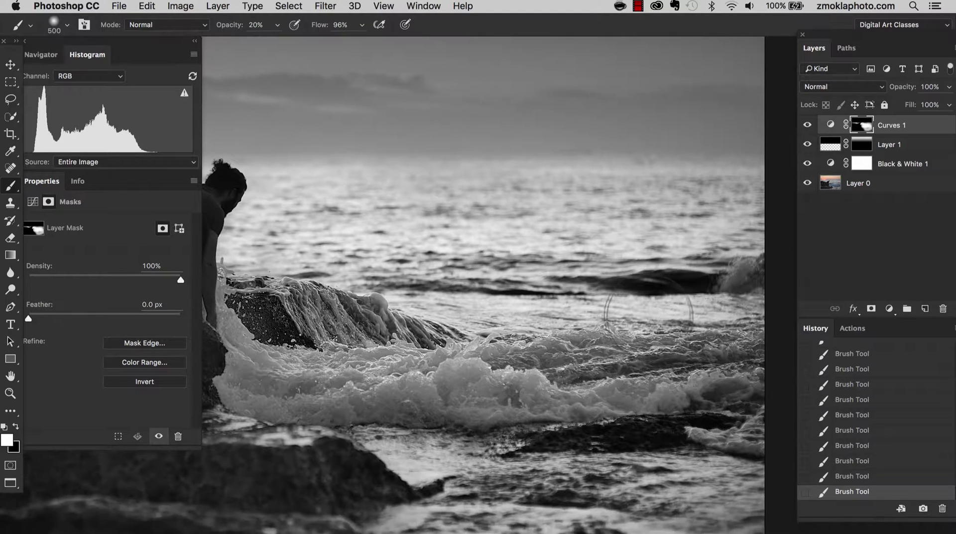
# Blend the Curves mask over the foreground water and breaking wave with soft brushes of size 1000 and 800.
pyautogui.press(']')
pyautogui.press(']')
pyautogui.press(']')
pyautogui.press(']')
pyautogui.press(']')
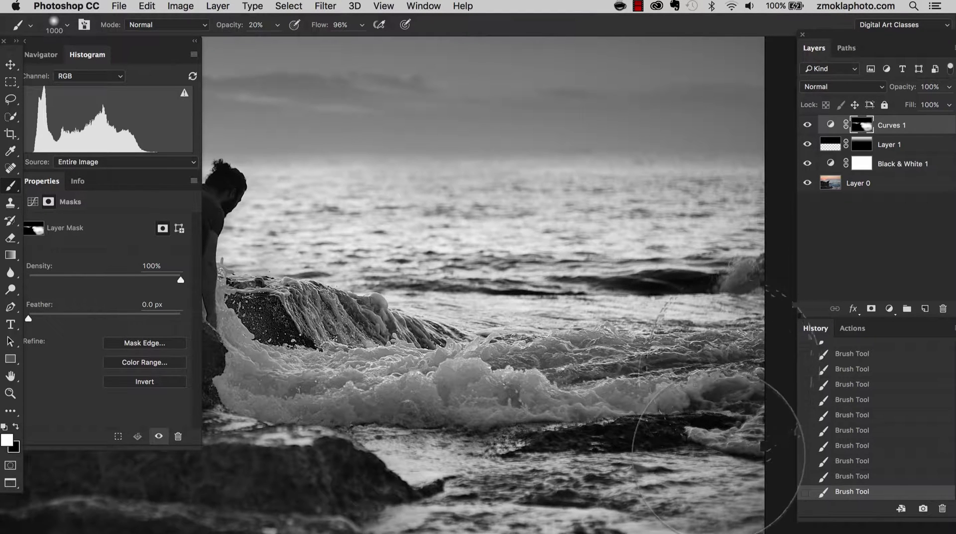
pyautogui.moveTo(557, 418); pyautogui.dragTo(581, 344)
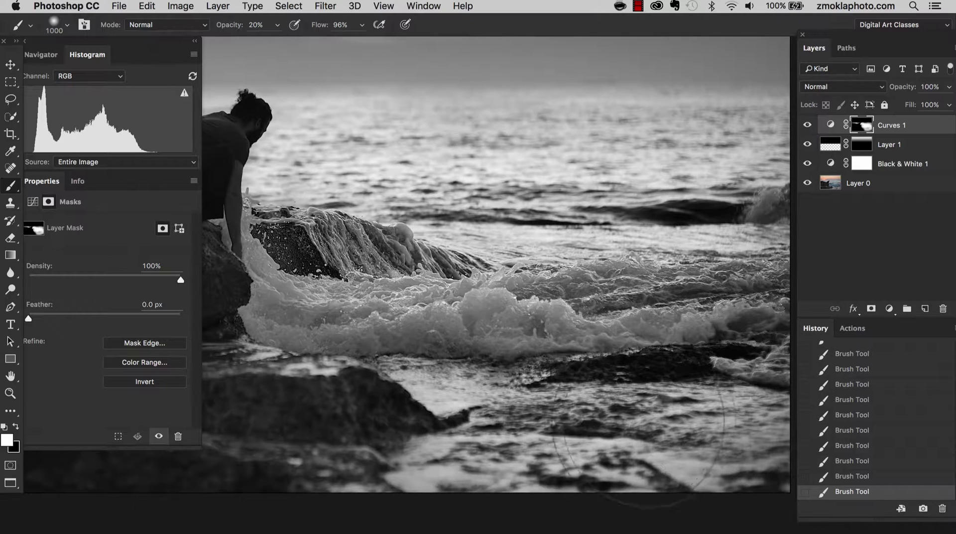
pyautogui.moveTo(376, 256)
pyautogui.mouseDown()
pyautogui.moveTo(482, 307)
pyautogui.moveTo(513, 309)
pyautogui.mouseUp()
pyautogui.press('[')
pyautogui.press('[')
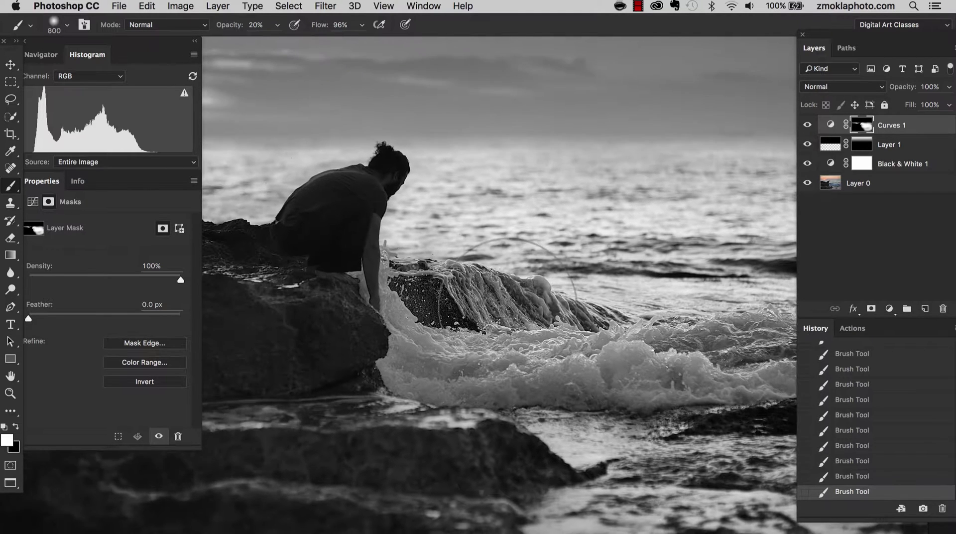
pyautogui.moveTo(639, 269); pyautogui.dragTo(593, 272)
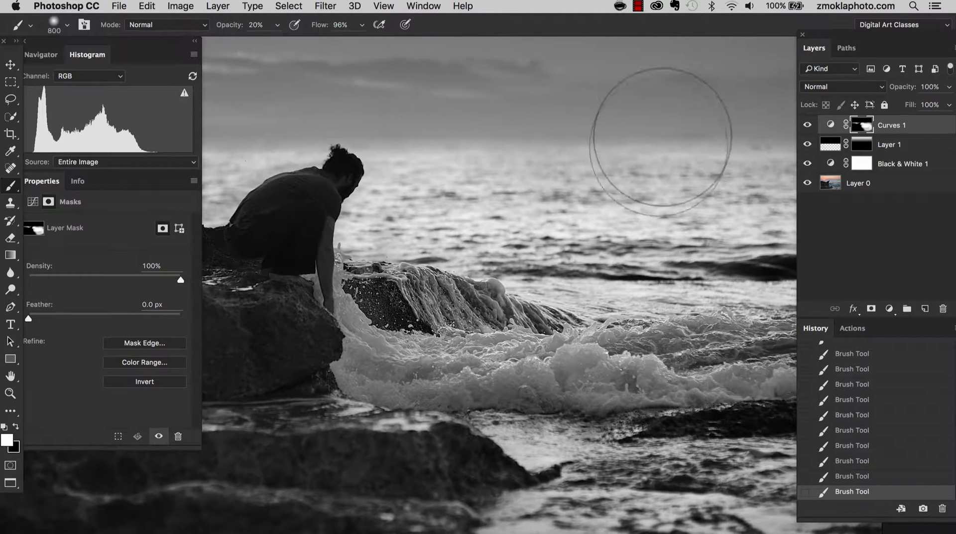
# Compare the water before and after by hiding and reshowing the Curves 1 layer.
pyautogui.click(807, 126)
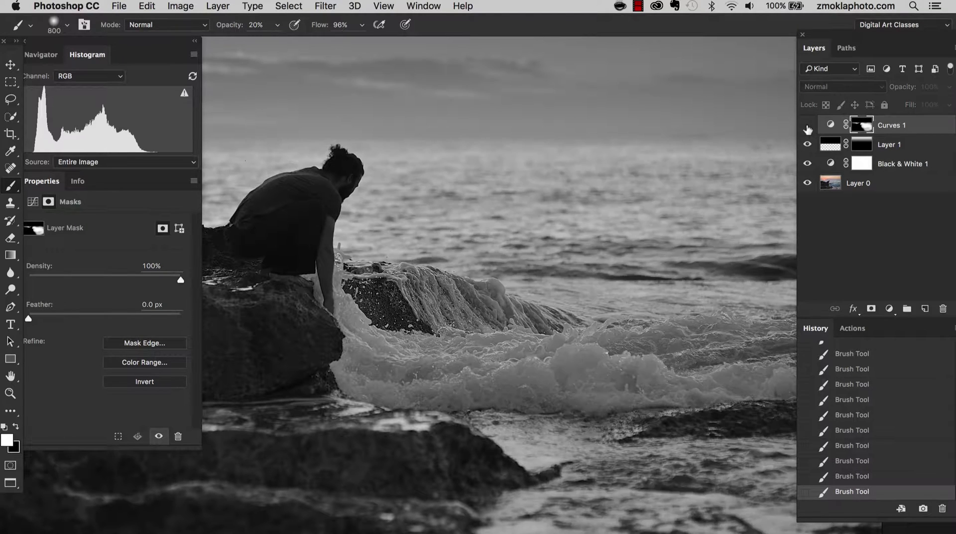
pyautogui.click(807, 126)
pyautogui.moveTo(683, 181); pyautogui.dragTo(556, 185)
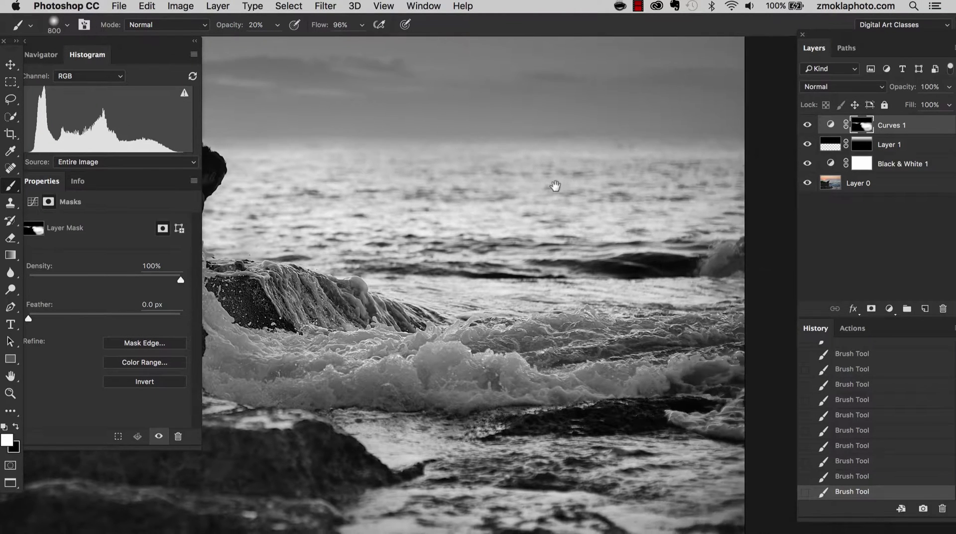
pyautogui.moveTo(387, 192); pyautogui.dragTo(547, 196)
# Refine the Curves mask on the sea around the man with low-opacity brushes of size 600 and 400.
pyautogui.press('[')
pyautogui.press('[')
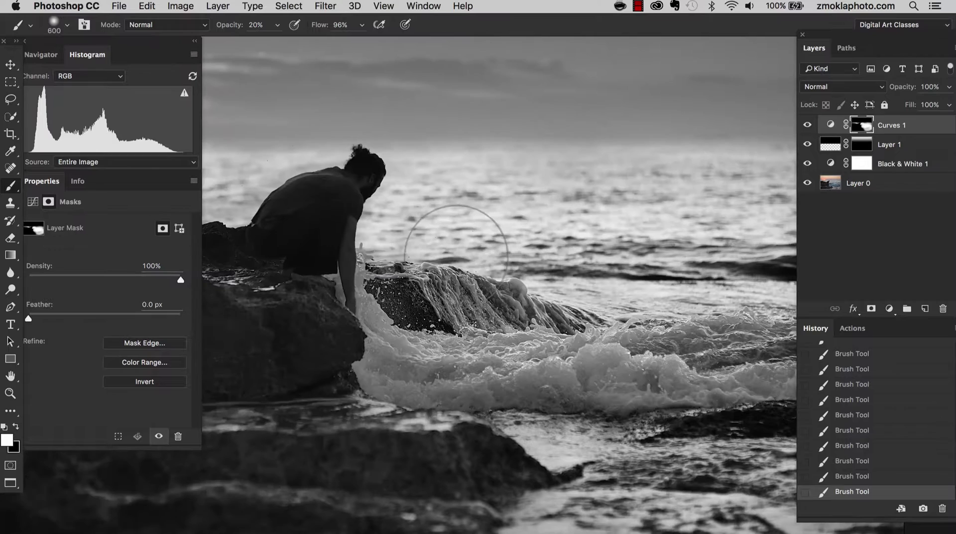
pyautogui.moveTo(354, 259); pyautogui.dragTo(606, 214)
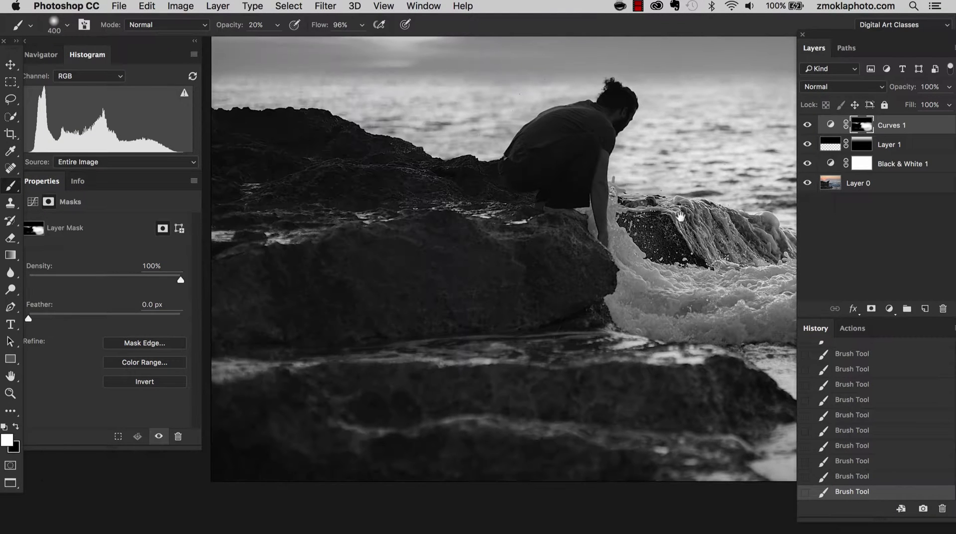
pyautogui.moveTo(680, 217); pyautogui.dragTo(620, 234)
pyautogui.press('super+minus')
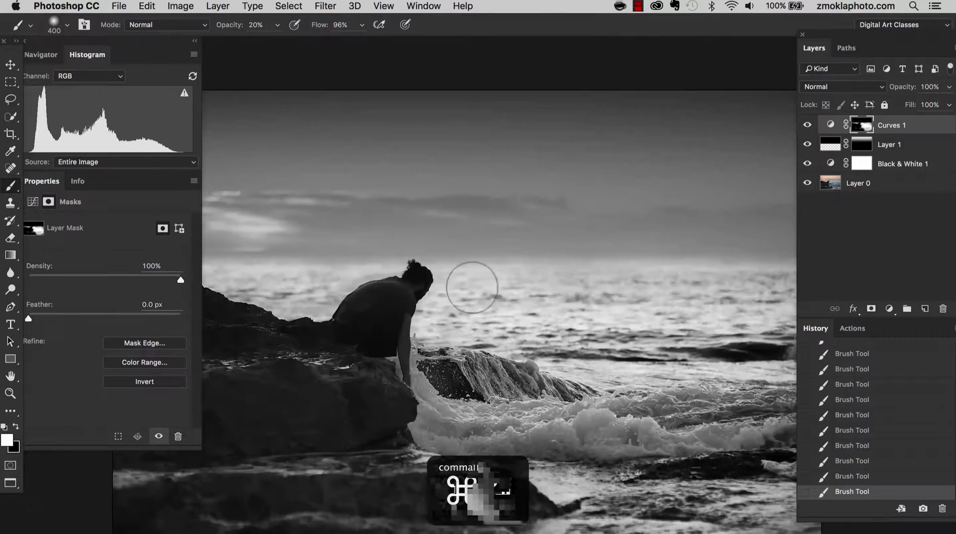
pyautogui.moveTo(468, 310)
pyautogui.mouseDown()
pyautogui.moveTo(557, 277)
pyautogui.moveTo(458, 297)
pyautogui.mouseUp()
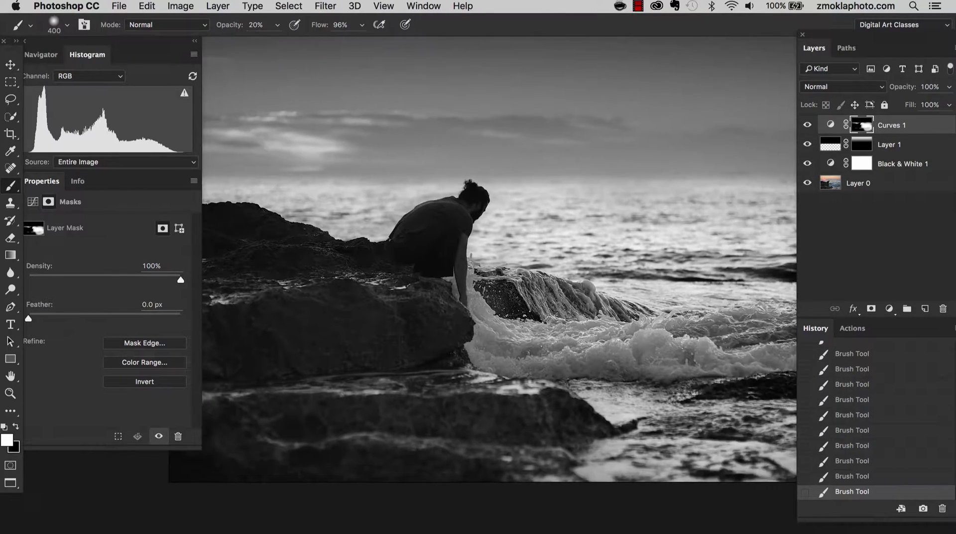
# Examine the whole black-and-white image with the interface hidden, checking the contrast of the water, rocks and sky.
pyautogui.press('Tab')
pyautogui.moveTo(521, 279); pyautogui.dragTo(569, 223)
pyautogui.press('super+equal')
pyautogui.press('super+equal')
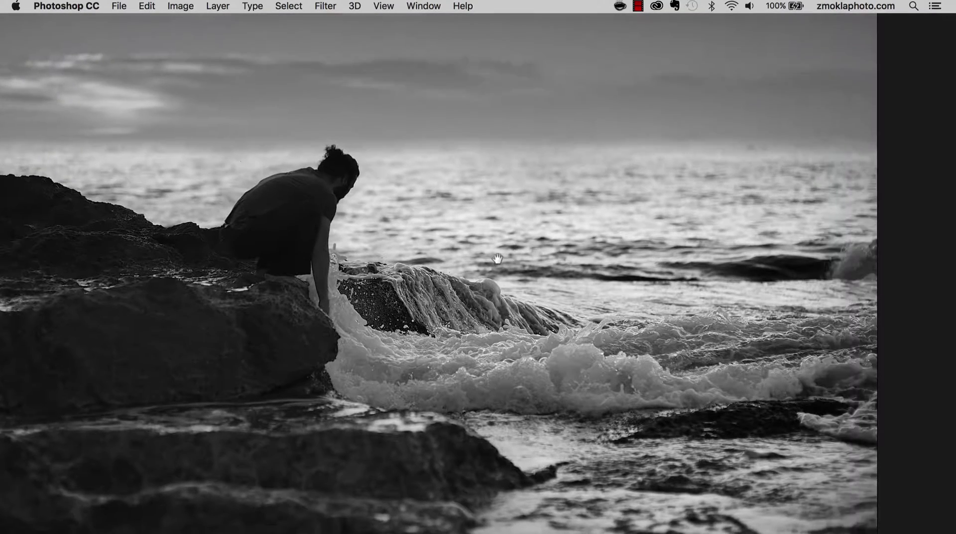
pyautogui.moveTo(497, 258); pyautogui.dragTo(613, 229)
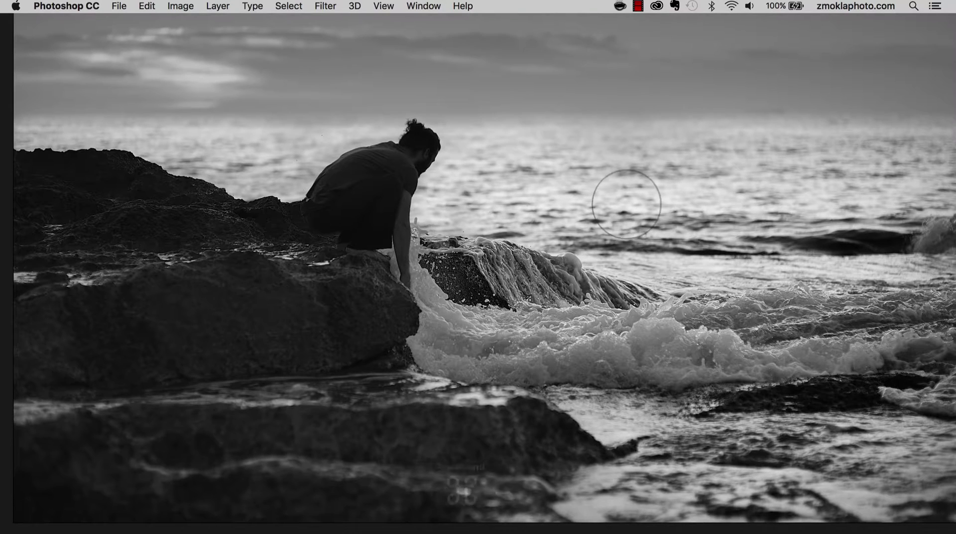
pyautogui.press('super+minus')
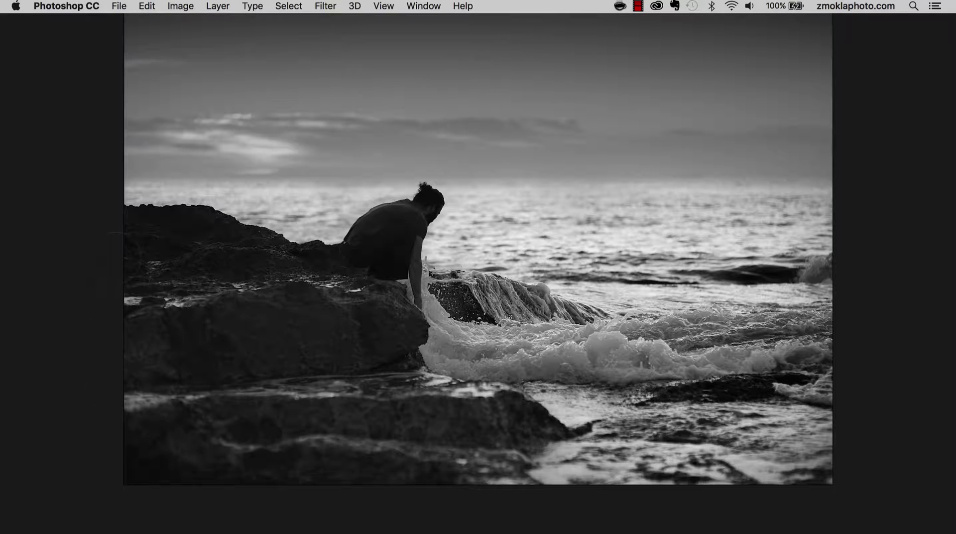
pyautogui.moveTo(225, 325); pyautogui.dragTo(281, 330)
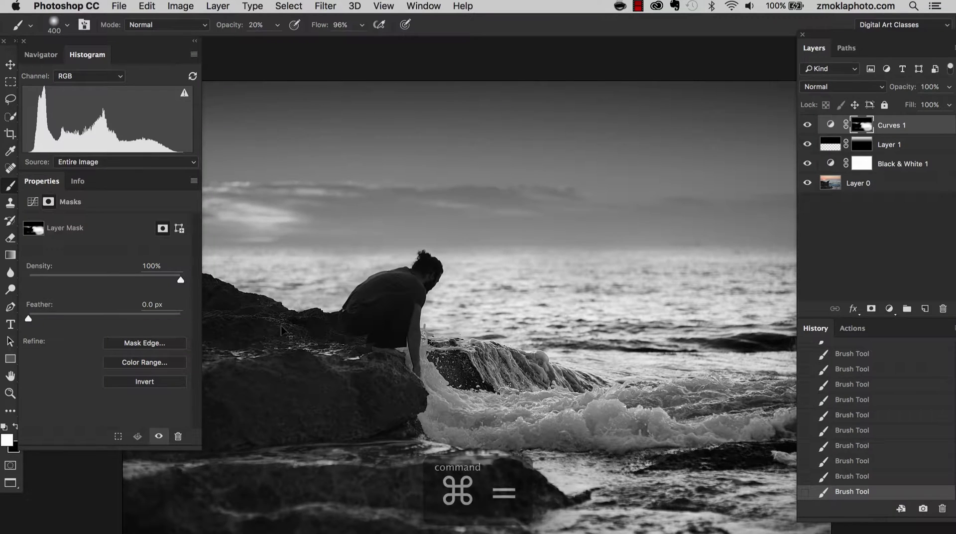
# Add a second Curves adjustment layer above Curves 1 with the default name.
pyautogui.press('super+=')
pyautogui.moveTo(347, 281); pyautogui.dragTo(559, 203)
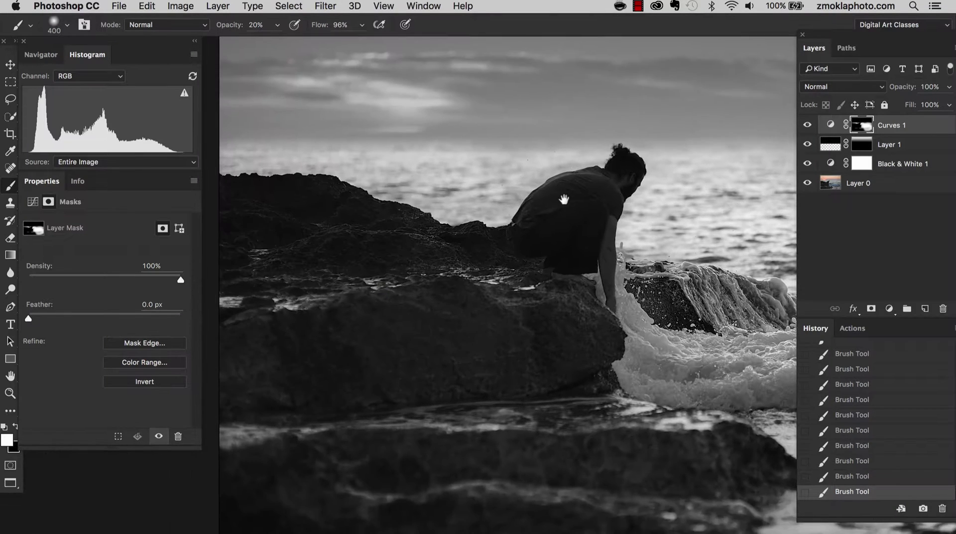
pyautogui.click(219, 6)
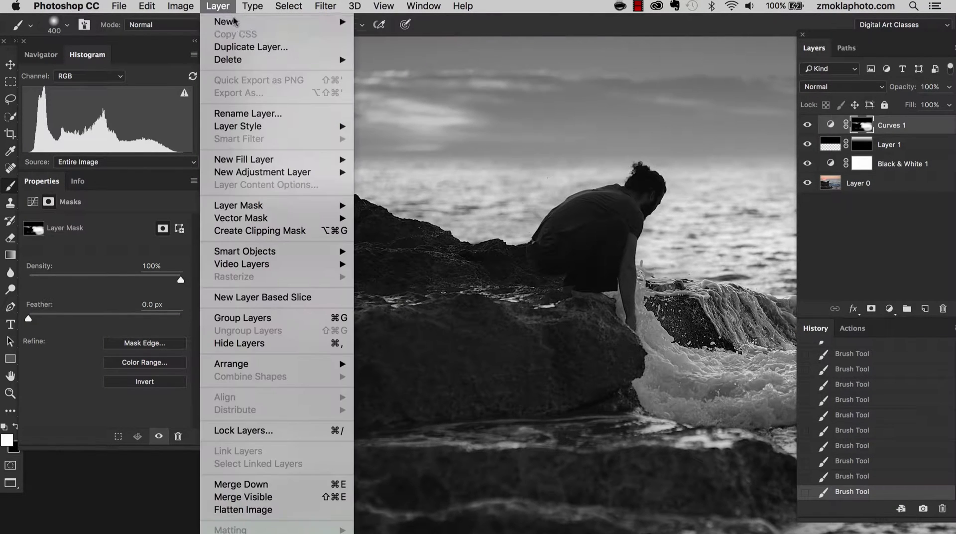
pyautogui.moveTo(288, 171)
pyautogui.click(396, 196)
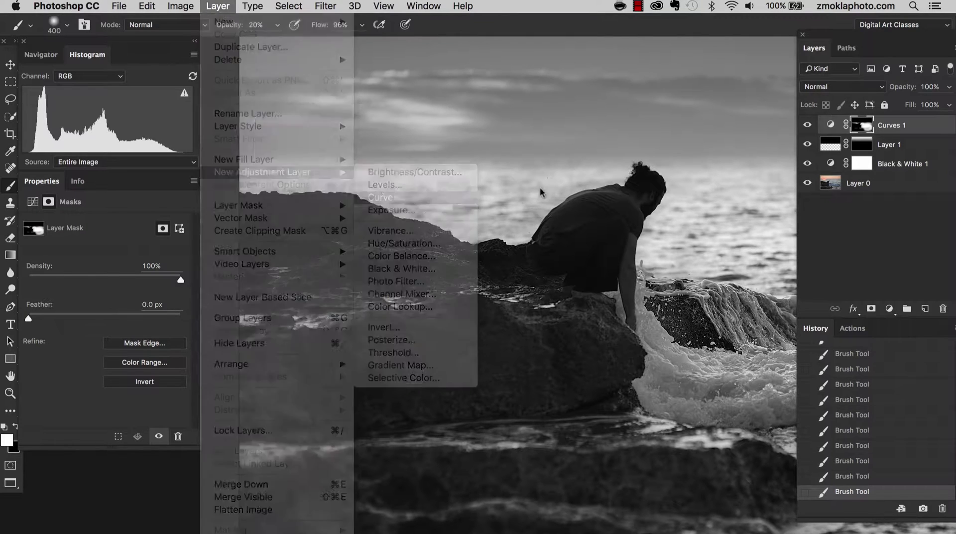
pyautogui.click(507, 138)
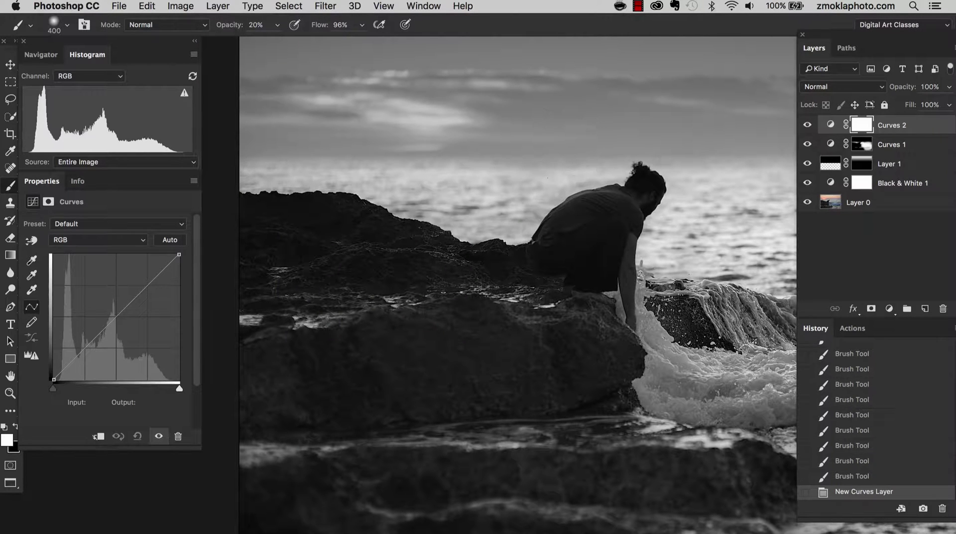
# Using on-image adjustment for Curves 2, add a curve point from the bright water on the rocks and raise it to brighten the lighter tones.
pyautogui.moveTo(424, 351); pyautogui.dragTo(419, 297)
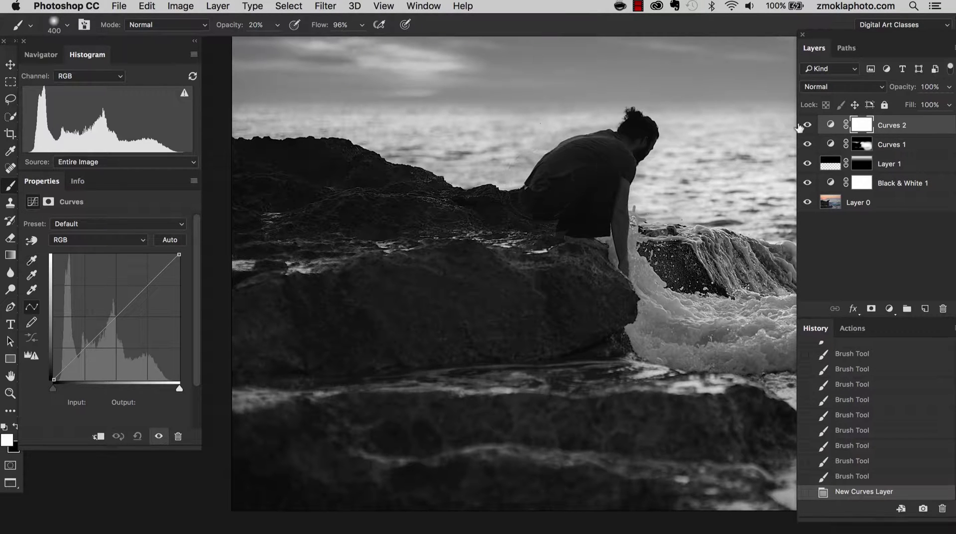
pyautogui.click(831, 125)
pyautogui.press('x')
pyautogui.click(31, 243)
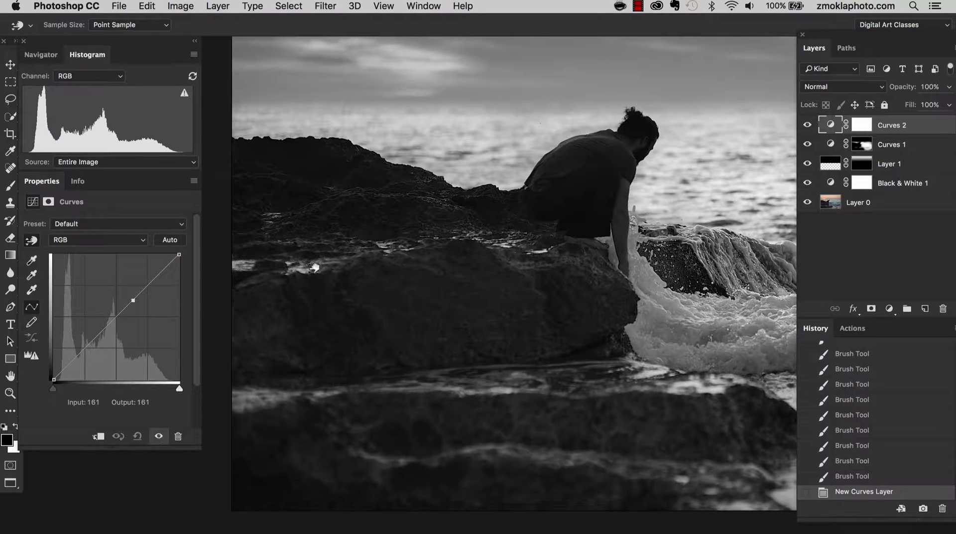
pyautogui.click(315, 267)
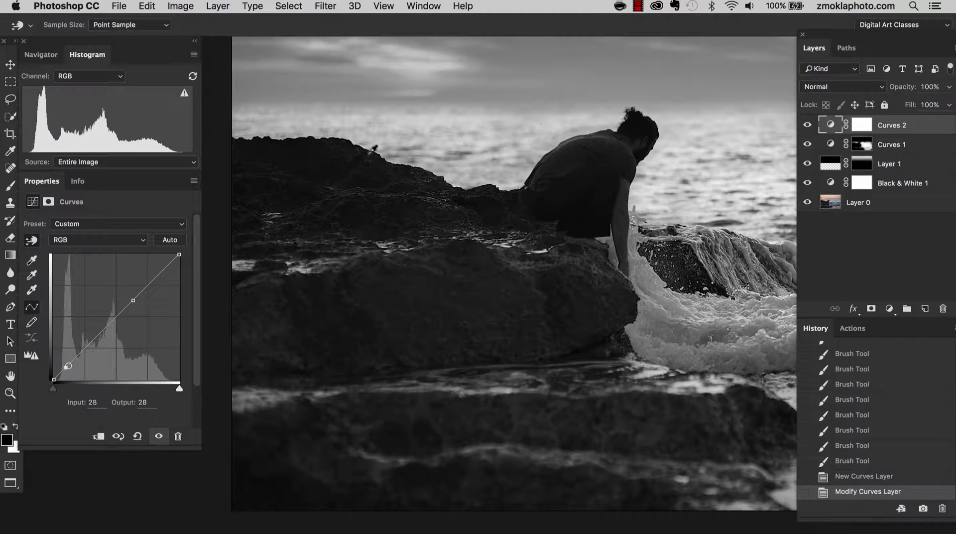
pyautogui.moveTo(134, 299); pyautogui.dragTo(118, 287)
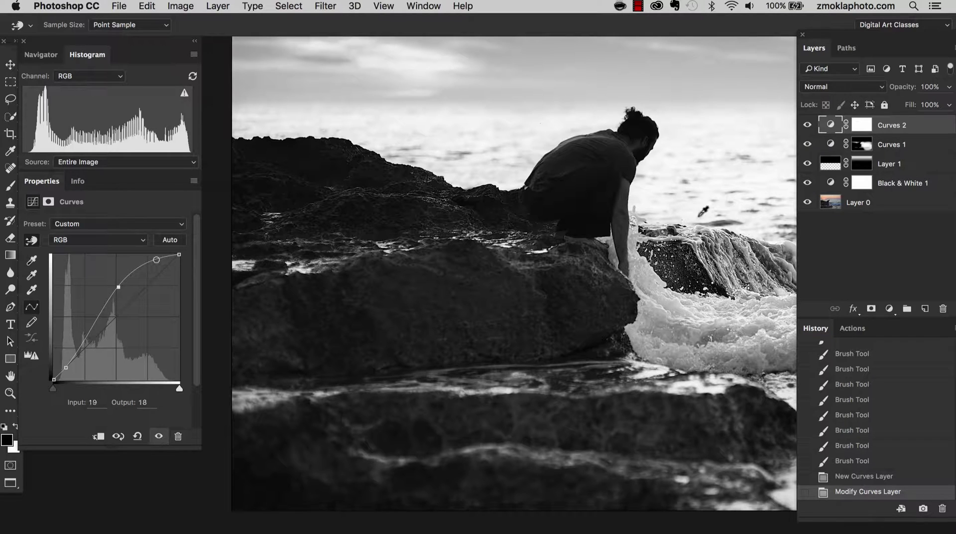
# Refine the Curves 2 curve, setting the upper point to input 134, output 173 and the shadow point to input 27, output 24.
pyautogui.press('super+minus')
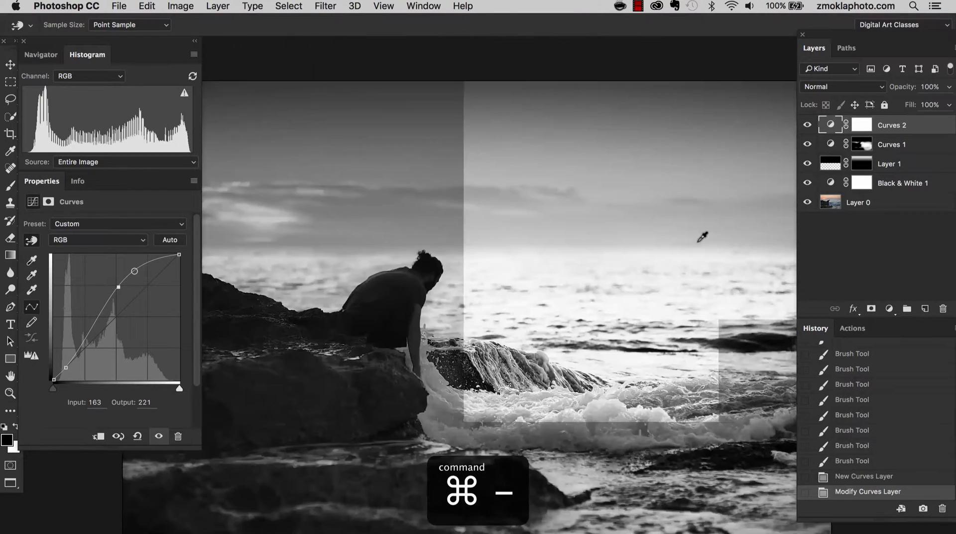
pyautogui.moveTo(368, 395); pyautogui.dragTo(545, 309)
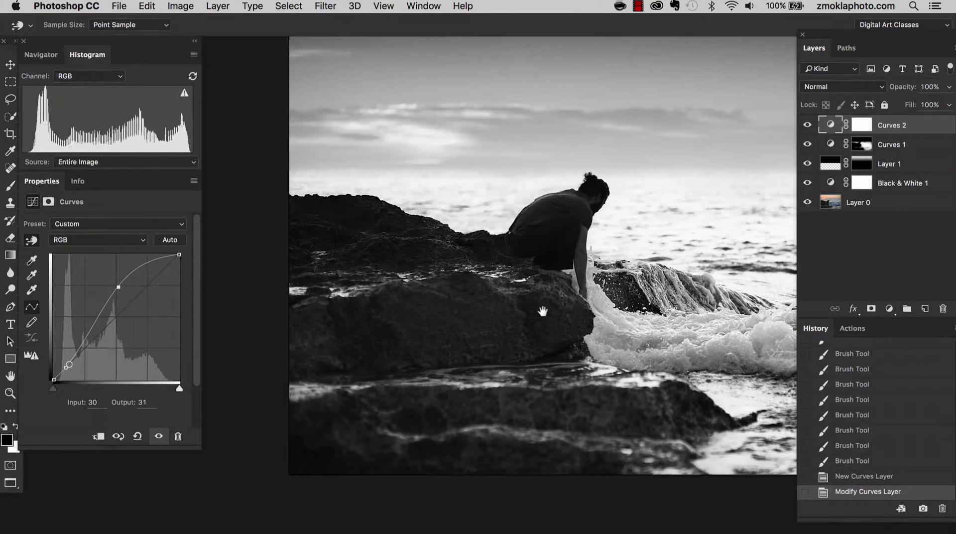
pyautogui.press('super+equal')
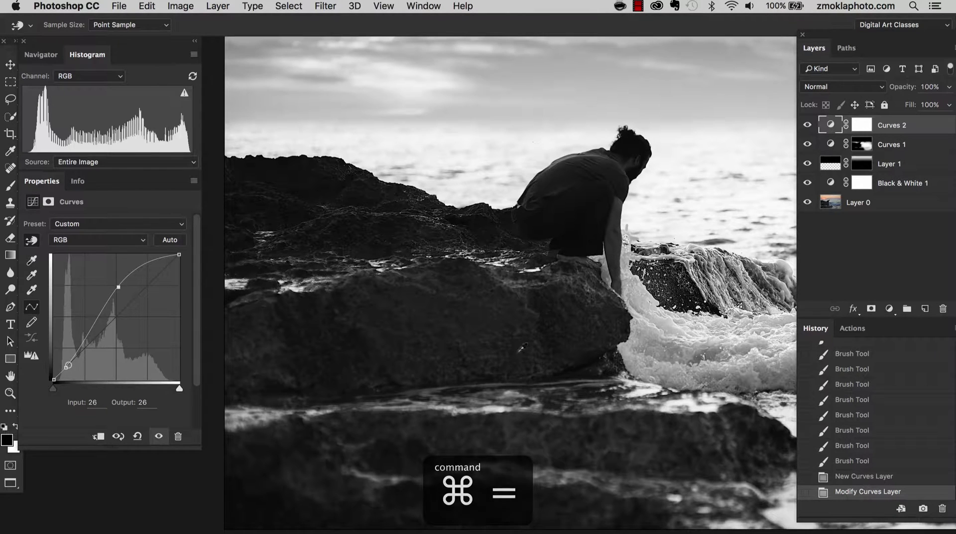
pyautogui.moveTo(503, 370); pyautogui.dragTo(509, 338)
pyautogui.moveTo(667, 282); pyautogui.dragTo(668, 294)
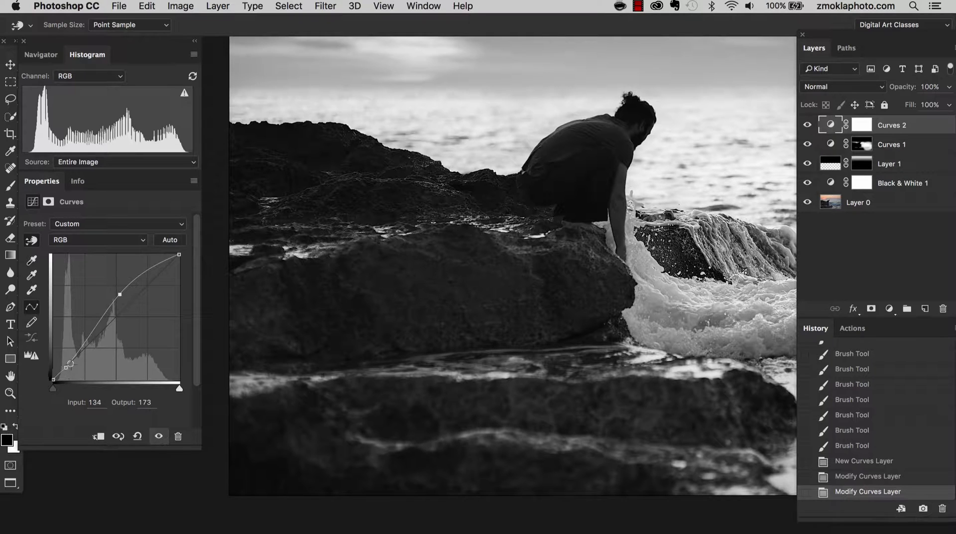
pyautogui.moveTo(66, 368); pyautogui.dragTo(67, 367)
pyautogui.moveTo(68, 367); pyautogui.dragTo(68, 368)
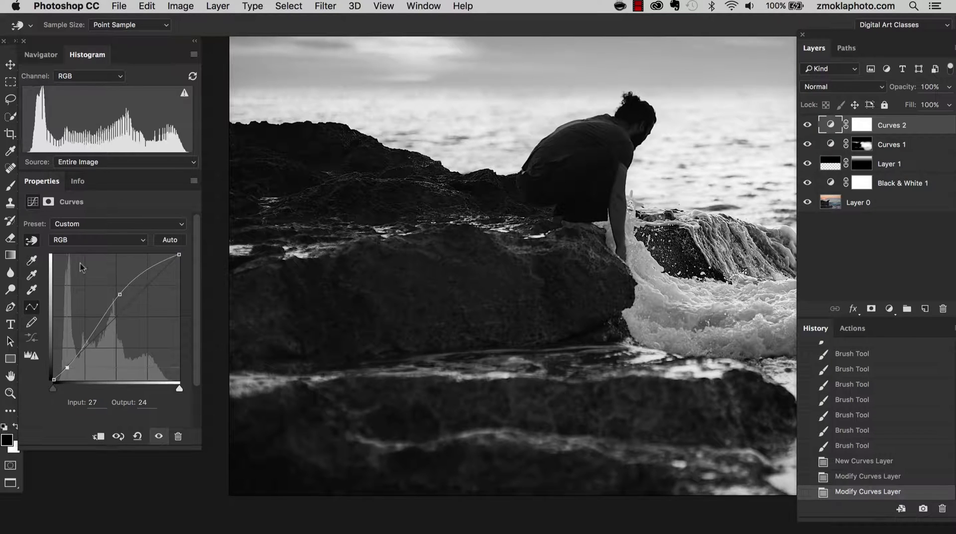
# Compare the image with and without Curves 2 and raise its upper curve point to input 130, output 181.
pyautogui.click(807, 125)
pyautogui.click(807, 126)
pyautogui.moveTo(68, 367); pyautogui.dragTo(70, 366)
pyautogui.moveTo(119, 293); pyautogui.dragTo(118, 290)
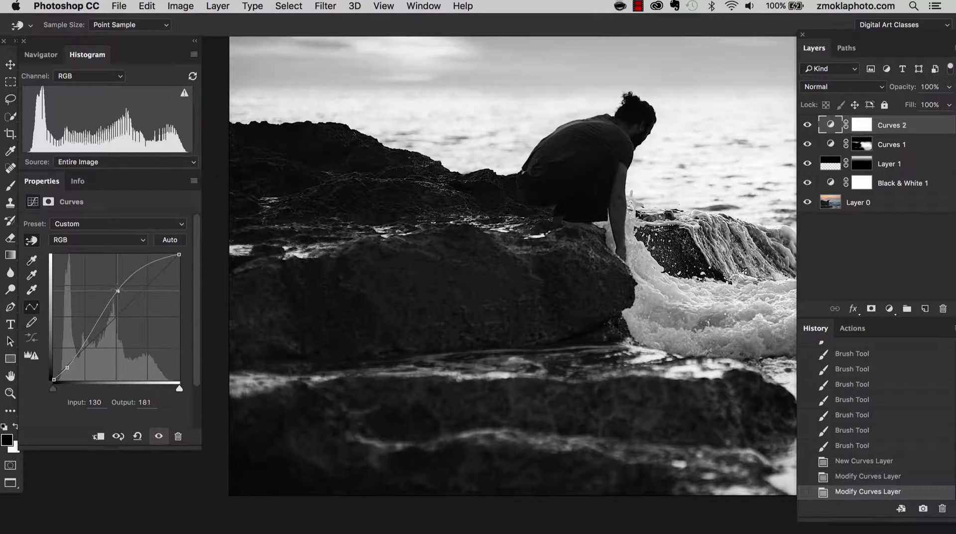
pyautogui.moveTo(117, 290); pyautogui.dragTo(118, 291)
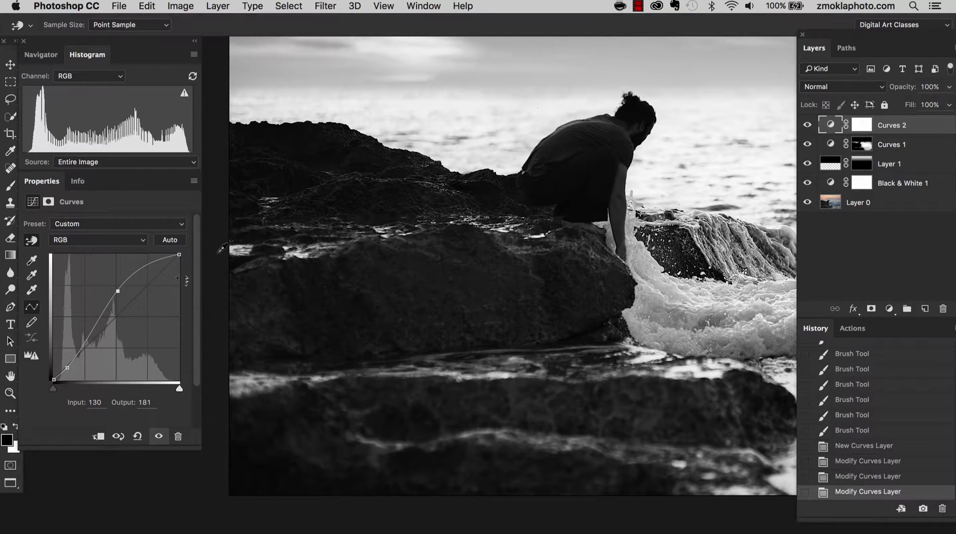
# Invert the Curves 2 layer mask to black and ready the Brush with white as the foreground colour.
pyautogui.press('super+minus')
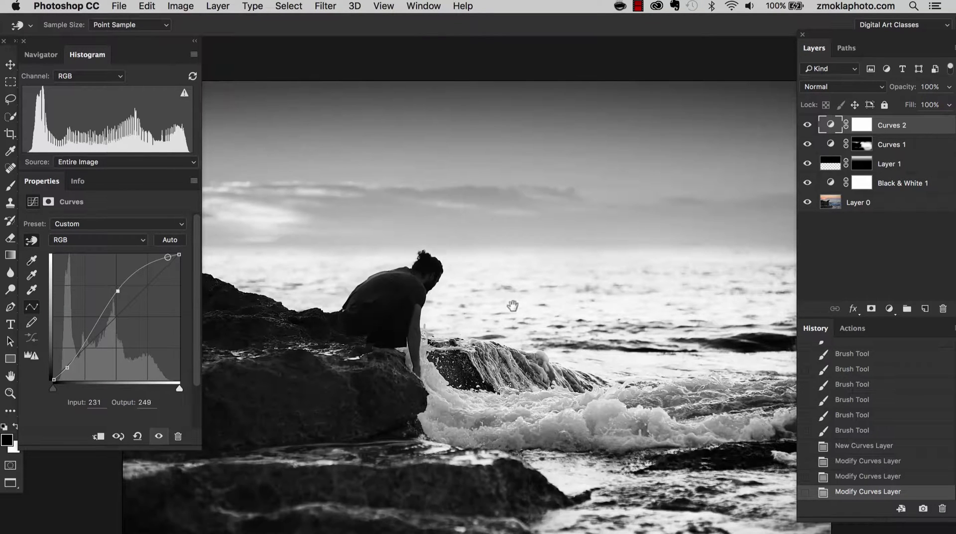
pyautogui.moveTo(513, 306); pyautogui.dragTo(642, 257)
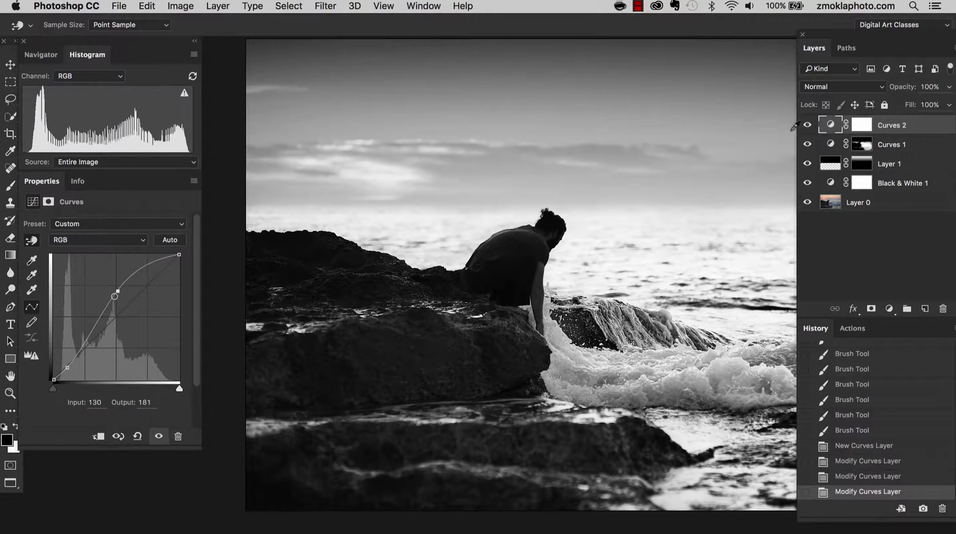
pyautogui.click(861, 125)
pyautogui.press('b')
pyautogui.press('x')
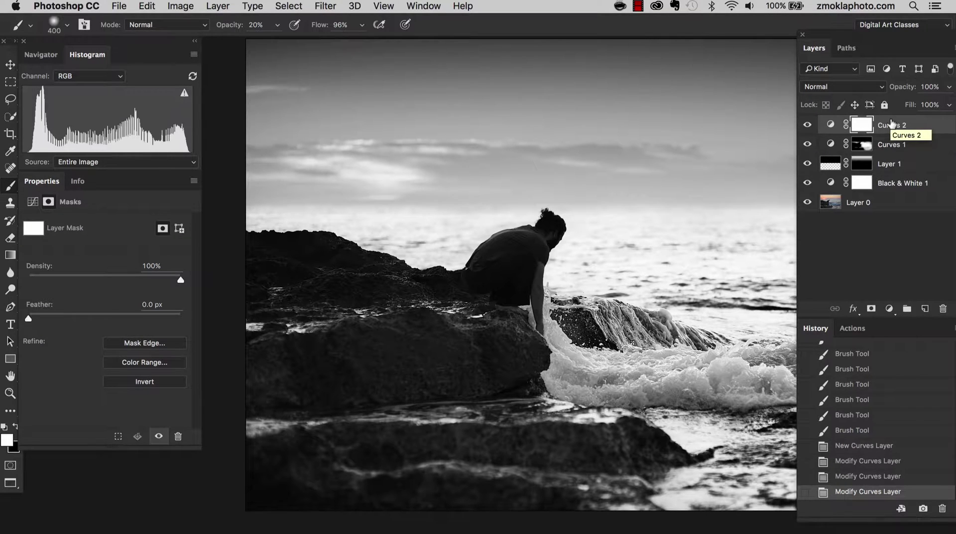
pyautogui.press('super+i')
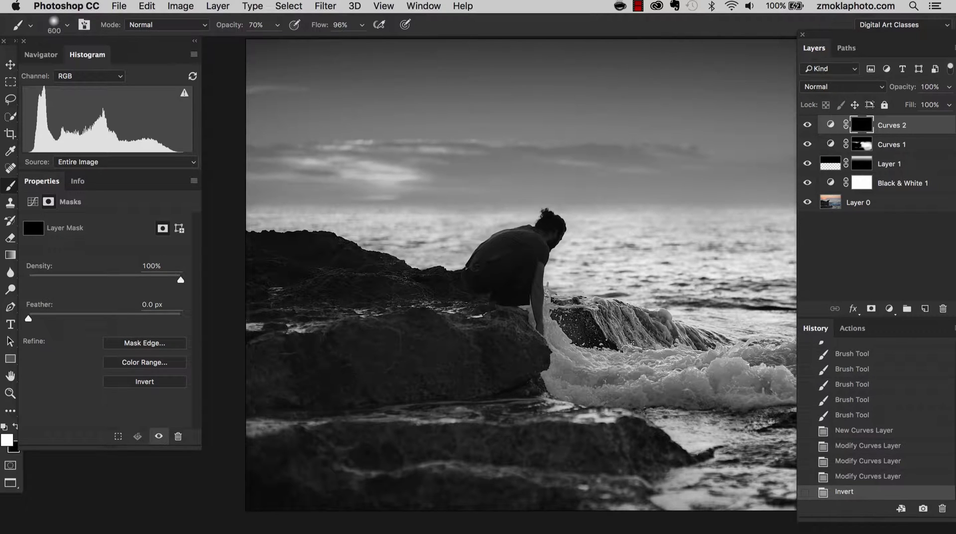
# Paint white at 70% opacity on the Curves 2 mask over the dark rocks, varying the brush size between 900 and 500.
pyautogui.moveTo(249, 272); pyautogui.dragTo(292, 276)
pyautogui.press(']')
pyautogui.press(']')
pyautogui.press(']')
pyautogui.press(']')
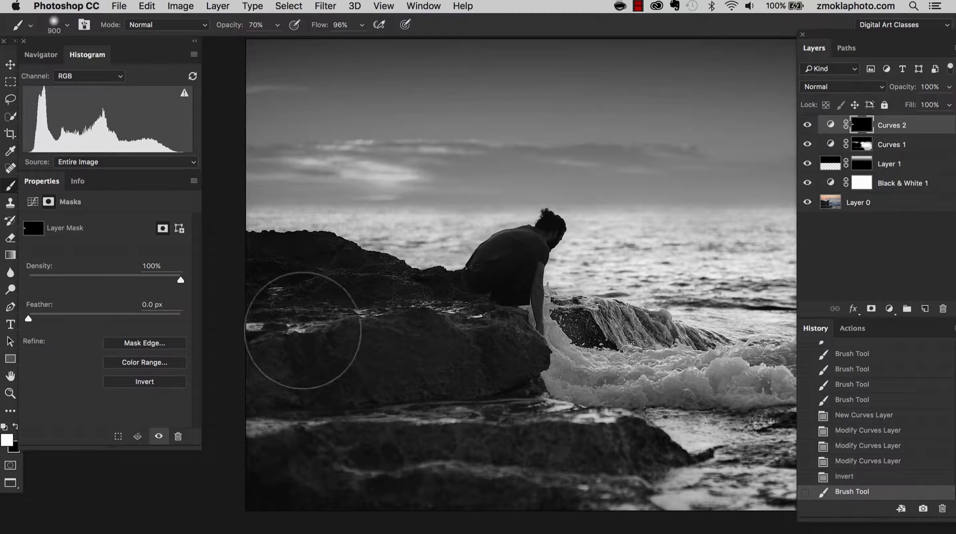
pyautogui.moveTo(339, 351)
pyautogui.mouseDown()
pyautogui.moveTo(402, 368)
pyautogui.moveTo(382, 370)
pyautogui.moveTo(433, 368)
pyautogui.moveTo(423, 387)
pyautogui.moveTo(366, 408)
pyautogui.moveTo(444, 427)
pyautogui.mouseUp()
pyautogui.click(444, 427)
pyautogui.click(418, 378)
pyautogui.press('[')
pyautogui.press('[')
pyautogui.press('[')
pyautogui.press('[')
pyautogui.press('[')
pyautogui.click(393, 329)
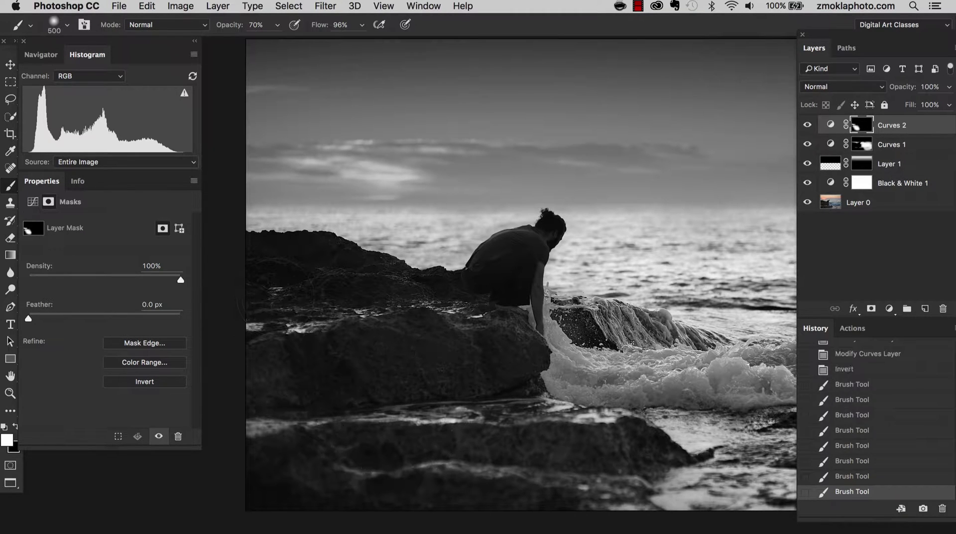
pyautogui.click(374, 297)
# Paint the Curves 2 mask white along the rock ridge behind the man with the 500 brush.
pyautogui.press('super+equal')
pyautogui.press('super+equal')
pyautogui.press('super+equal')
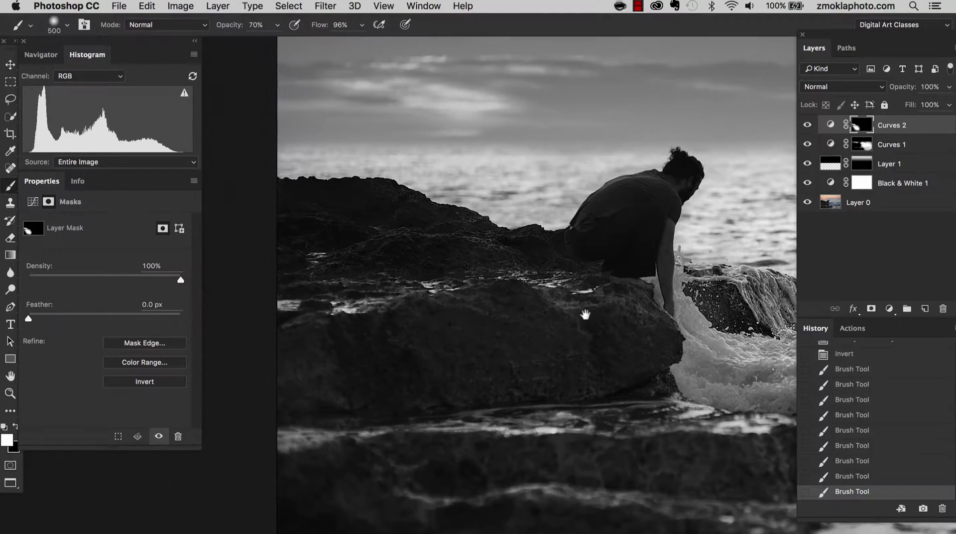
pyautogui.press('super+equal')
pyautogui.moveTo(429, 218); pyautogui.dragTo(453, 277)
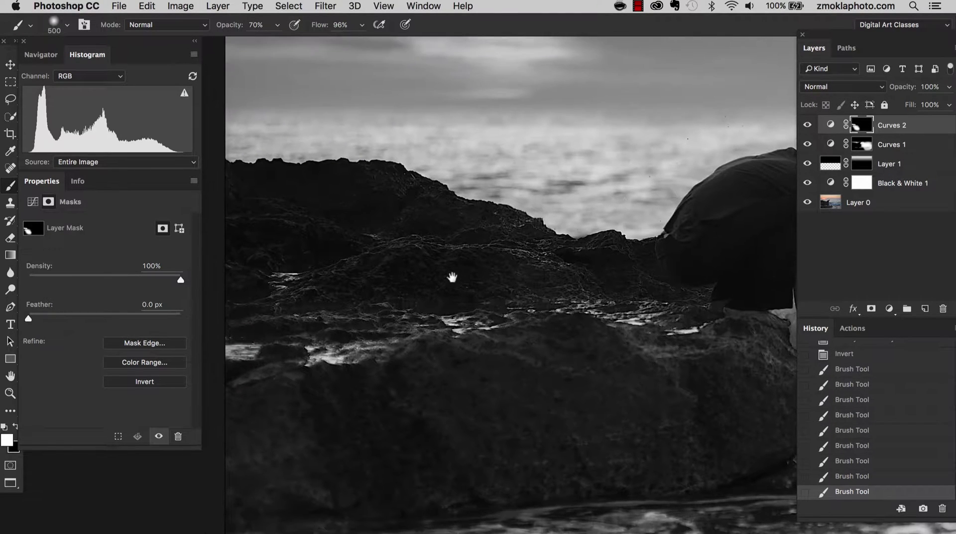
pyautogui.moveTo(255, 221)
pyautogui.mouseDown()
pyautogui.moveTo(552, 311)
pyautogui.moveTo(630, 367)
pyautogui.moveTo(323, 294)
pyautogui.moveTo(287, 224)
pyautogui.mouseUp()
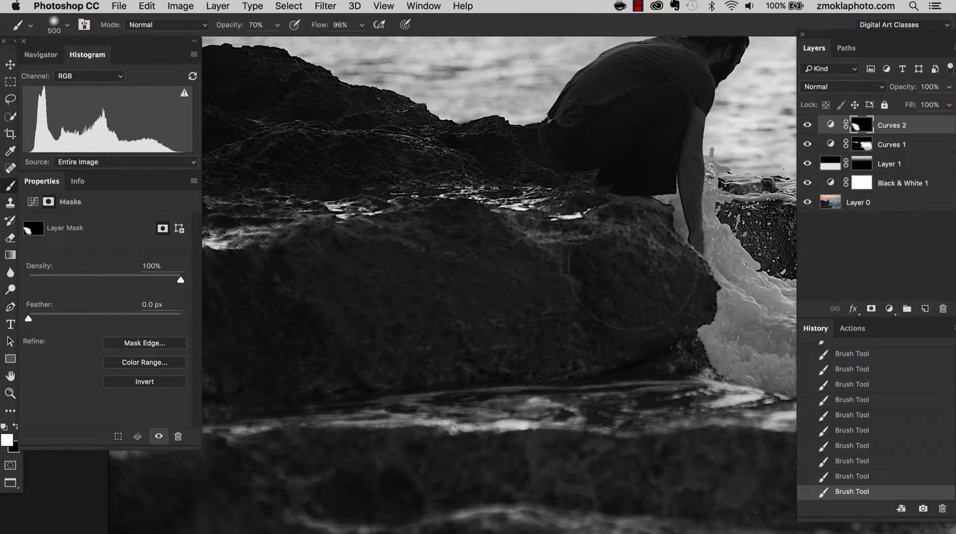
# Continue painting the Curves 2 mask over the large rock's edge and the blurred foreground ledges below it.
pyautogui.press('space')
pyautogui.moveTo(637, 305); pyautogui.dragTo(412, 267)
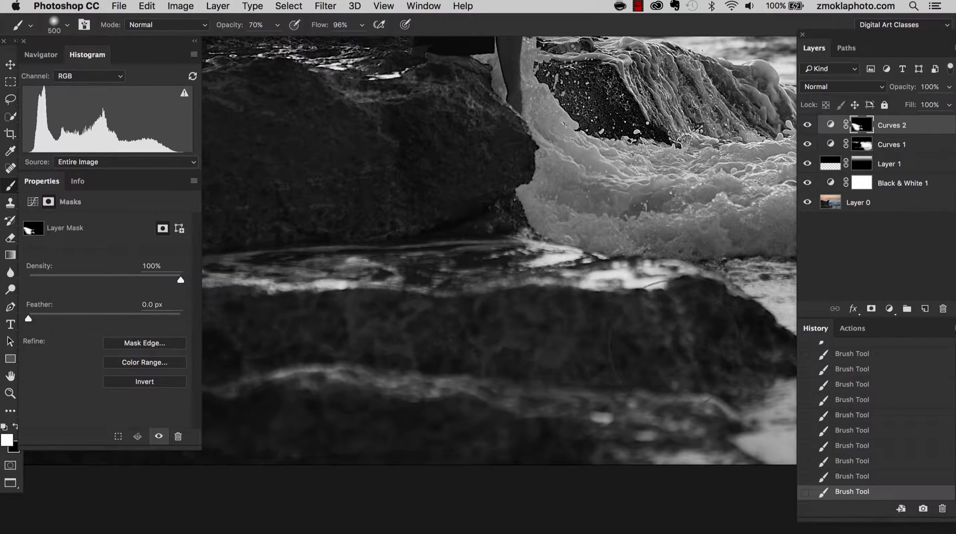
pyautogui.press('space')
pyautogui.moveTo(475, 317); pyautogui.dragTo(643, 305)
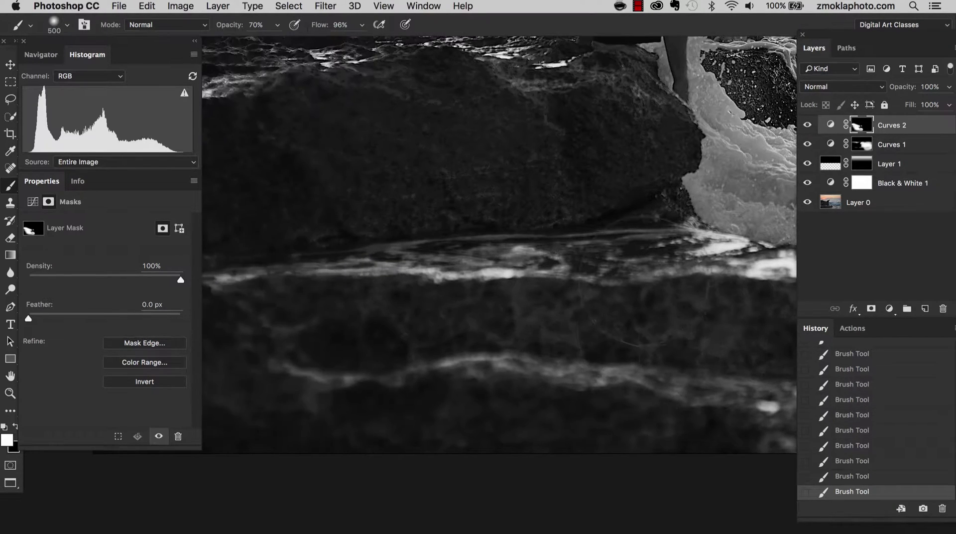
pyautogui.moveTo(461, 305); pyautogui.dragTo(656, 312)
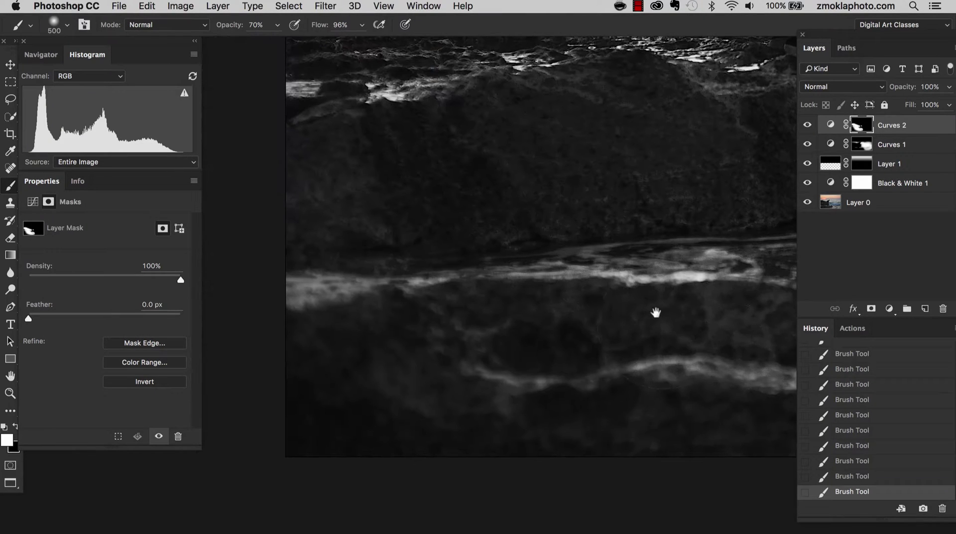
# Extend the white painting on the Curves 2 mask over the upper rocks and up to the crouching man.
pyautogui.moveTo(557, 199); pyautogui.dragTo(506, 282)
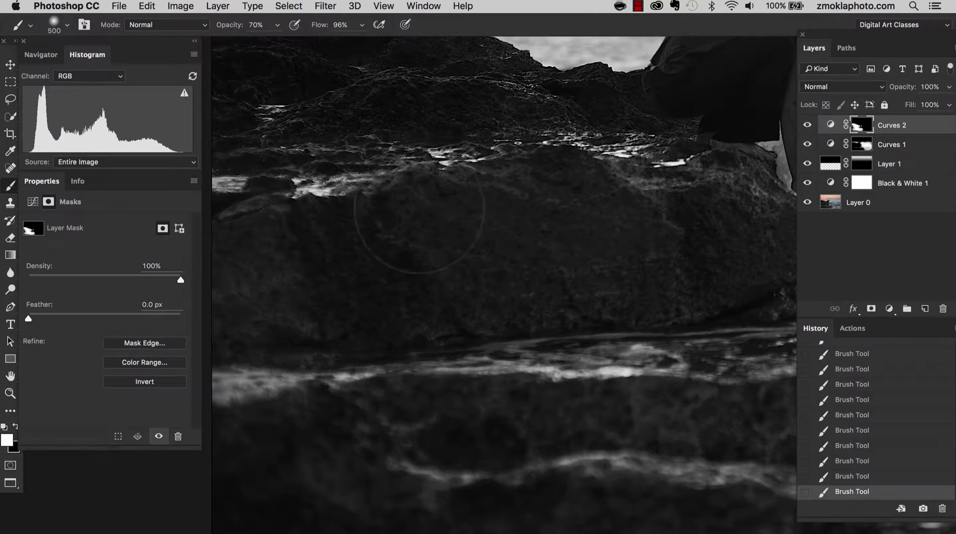
pyautogui.moveTo(559, 130); pyautogui.dragTo(608, 257)
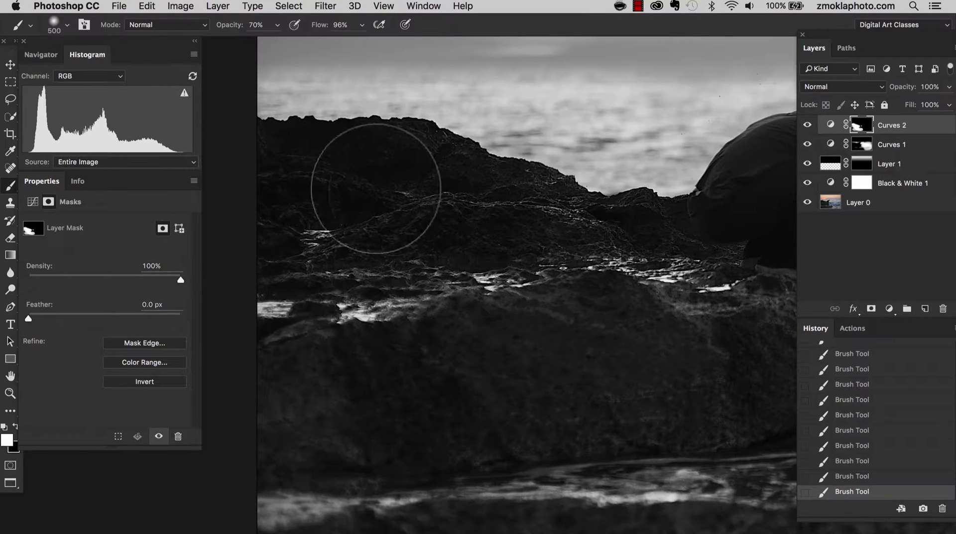
pyautogui.moveTo(672, 316); pyautogui.dragTo(495, 307)
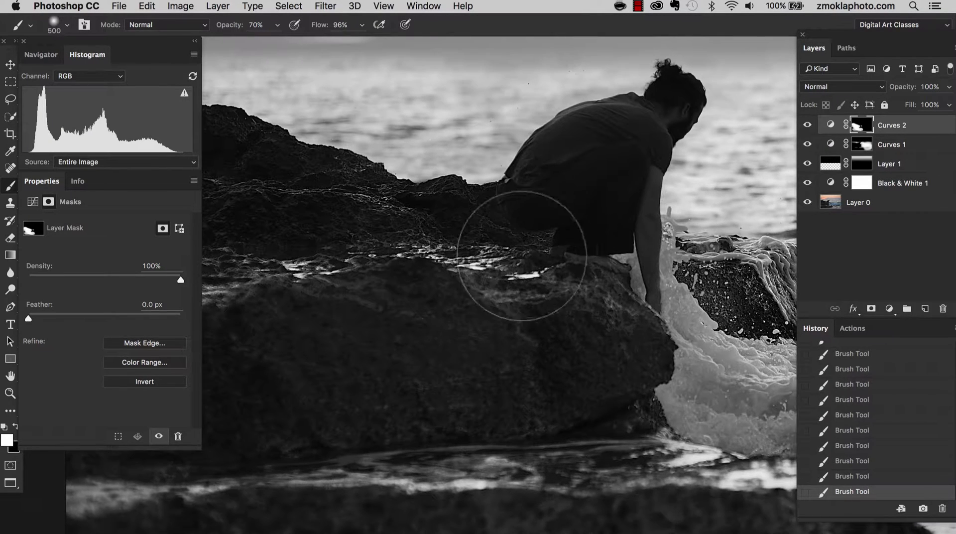
pyautogui.moveTo(573, 186)
pyautogui.mouseDown()
pyautogui.moveTo(506, 273)
pyautogui.moveTo(508, 230)
pyautogui.mouseUp()
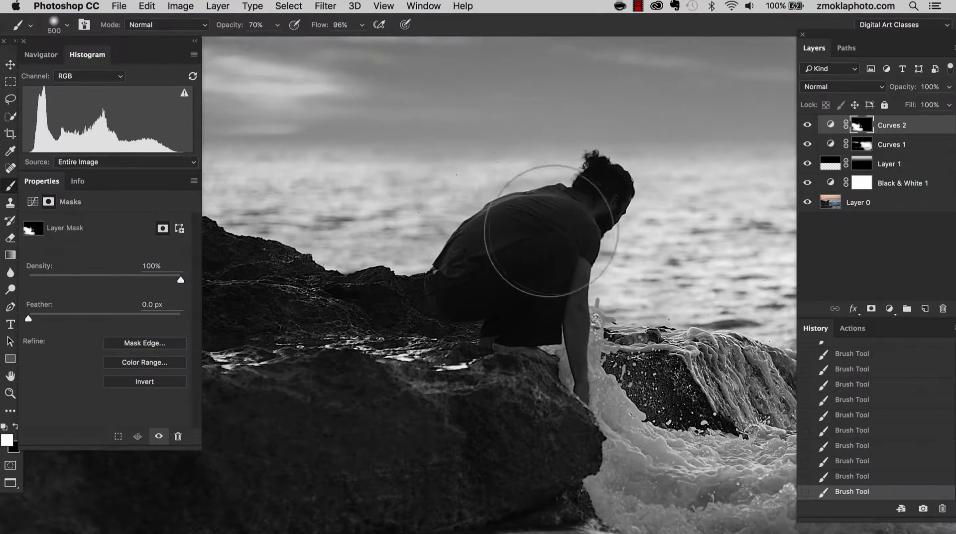
# Reduce the brush size to 100 and paint the Curves 2 mask over the man's shirt, head and arm.
pyautogui.press('super+equal')
pyautogui.press('super+equal')
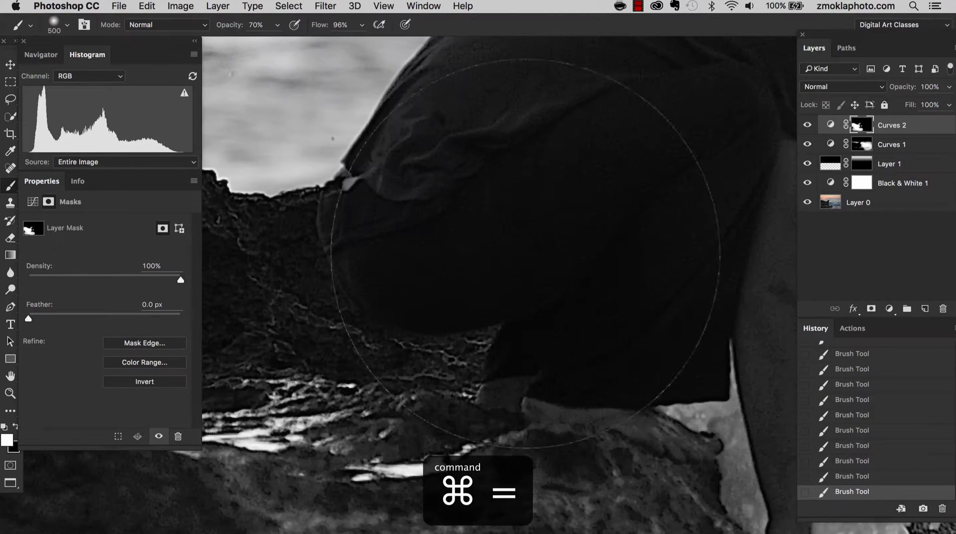
pyautogui.moveTo(554, 183); pyautogui.dragTo(470, 365)
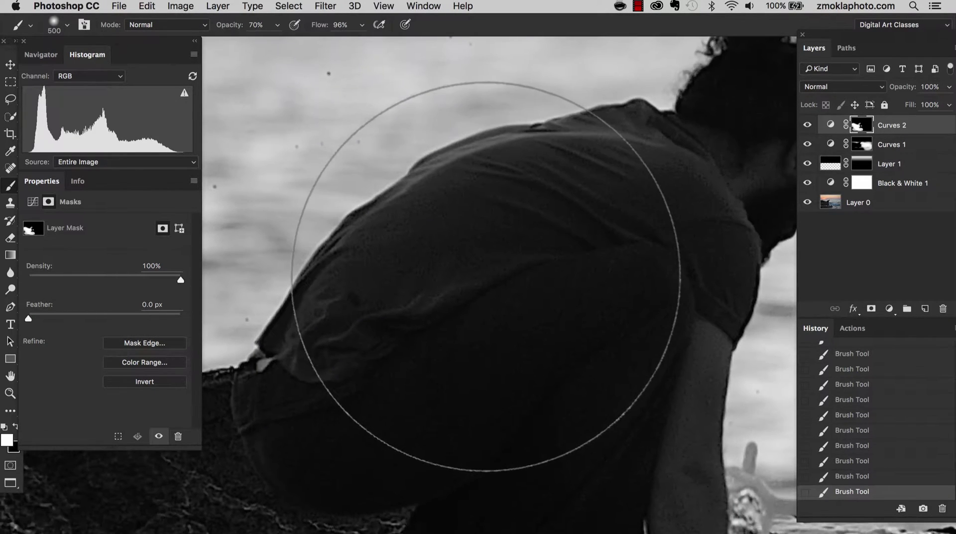
pyautogui.press('[')
pyautogui.press('[')
pyautogui.press('[')
pyautogui.press('[')
pyautogui.press('[')
pyautogui.press('[')
pyautogui.press('[')
pyautogui.press('[')
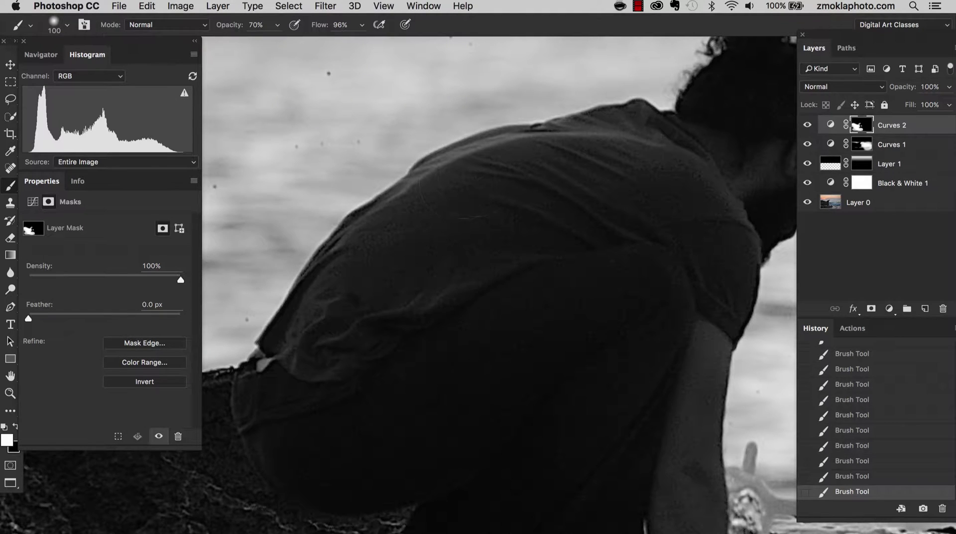
pyautogui.press('super+minus')
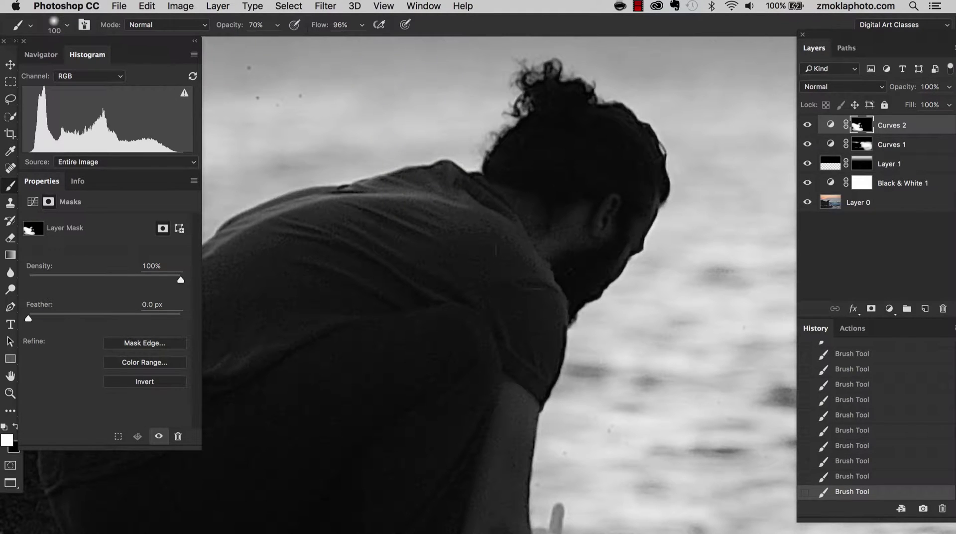
pyautogui.moveTo(461, 327)
pyautogui.mouseDown()
pyautogui.moveTo(504, 220)
pyautogui.moveTo(519, 143)
pyautogui.mouseUp()
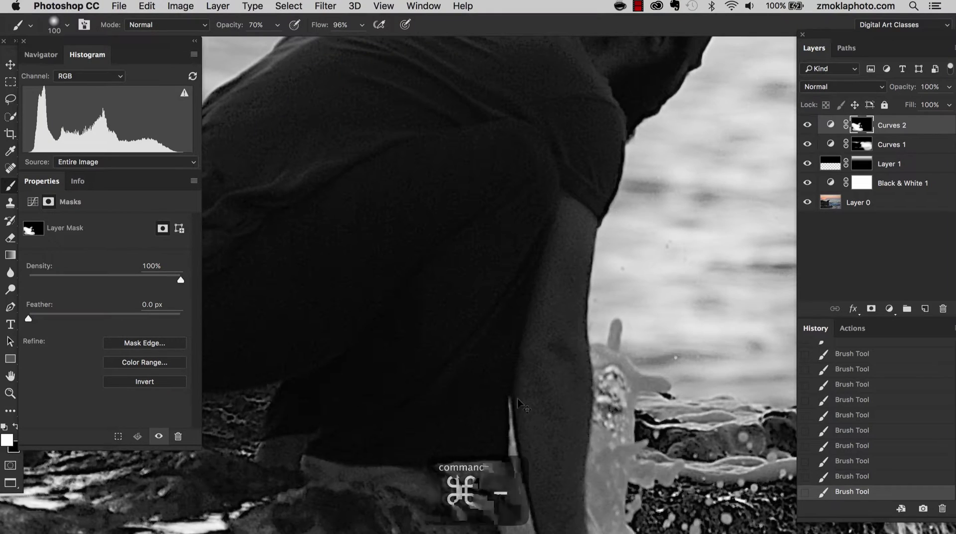
# Examine the whole image, comparing the sky with and without the Layer 1 gradient.
pyautogui.press('super+minus')
pyautogui.press('super+minus')
pyautogui.press('super+minus')
pyautogui.press('super+minus')
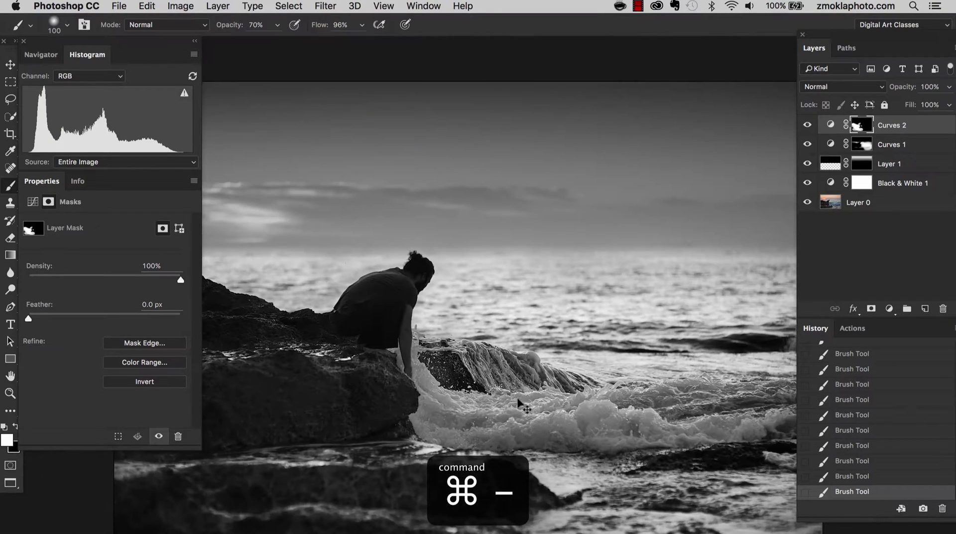
pyautogui.scroll(-2, 625, 152)
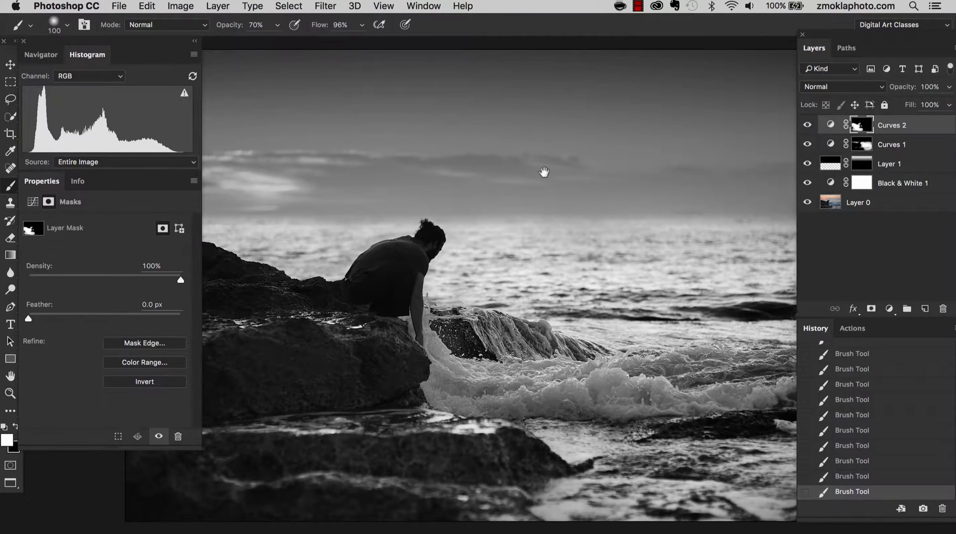
pyautogui.moveTo(544, 170); pyautogui.dragTo(631, 163)
pyautogui.moveTo(679, 163); pyautogui.dragTo(535, 190)
pyautogui.press('super+minus')
pyautogui.press('super+minus')
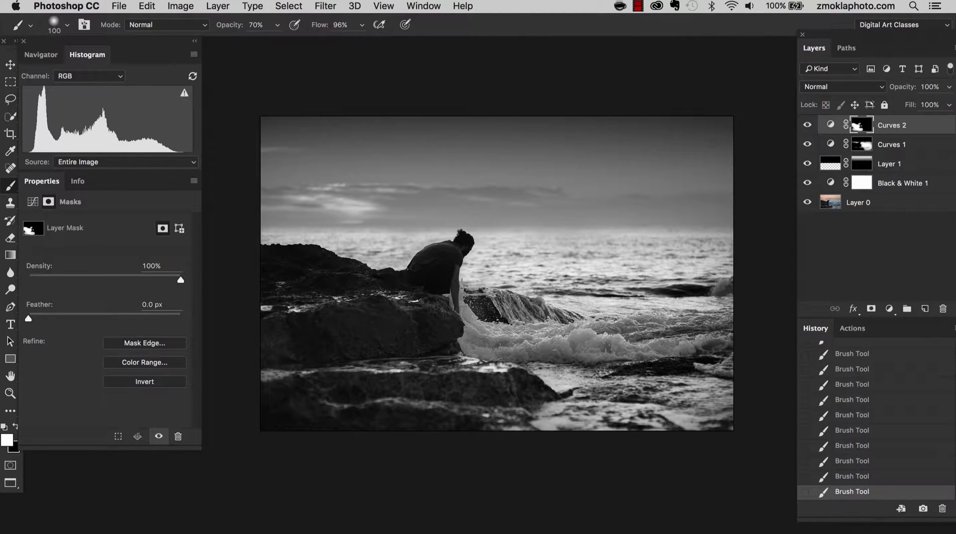
pyautogui.click(807, 164)
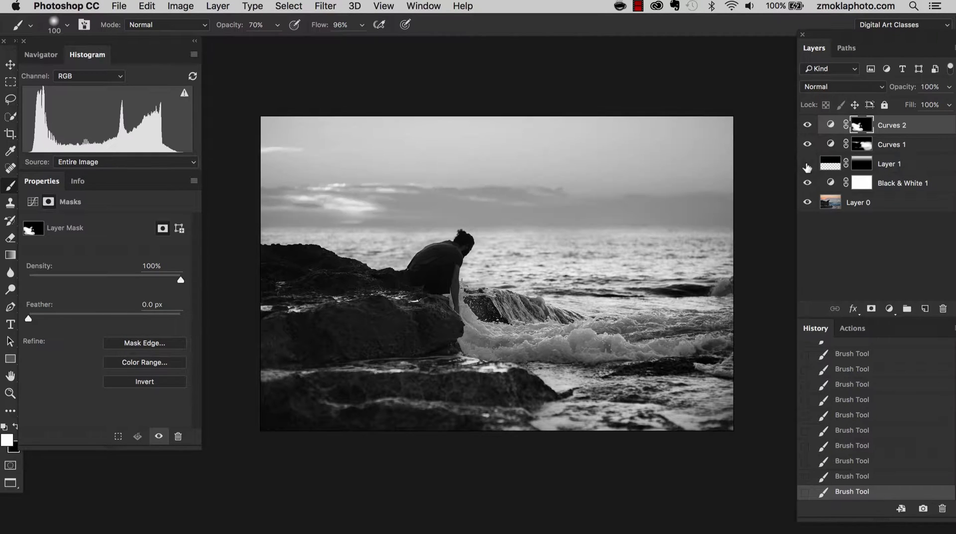
pyautogui.click(807, 165)
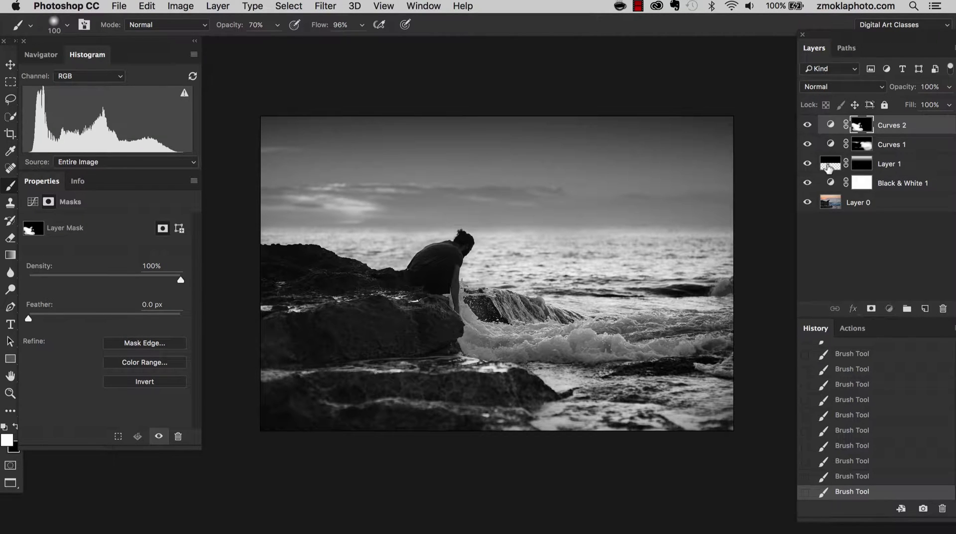
# Lower the opacity of Layer 1, the sky-darkening gradient, to 52%.
pyautogui.click(830, 165)
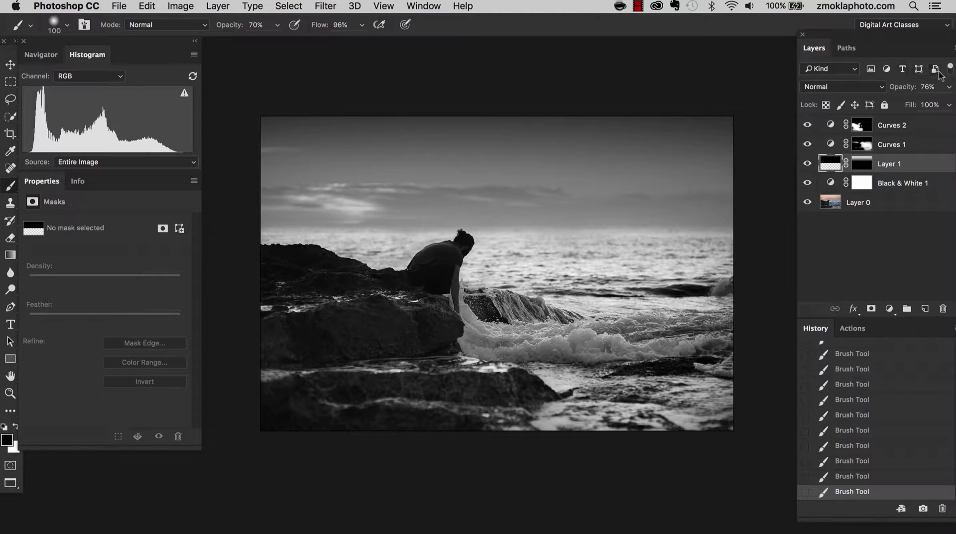
pyautogui.moveTo(868, 39); pyautogui.dragTo(843, 40)
pyautogui.click(933, 90)
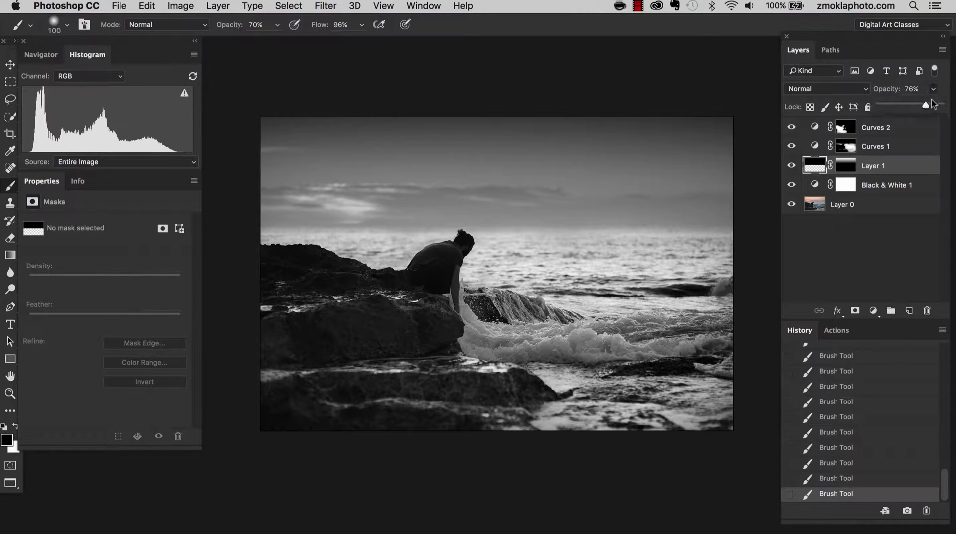
pyautogui.moveTo(925, 106); pyautogui.dragTo(913, 108)
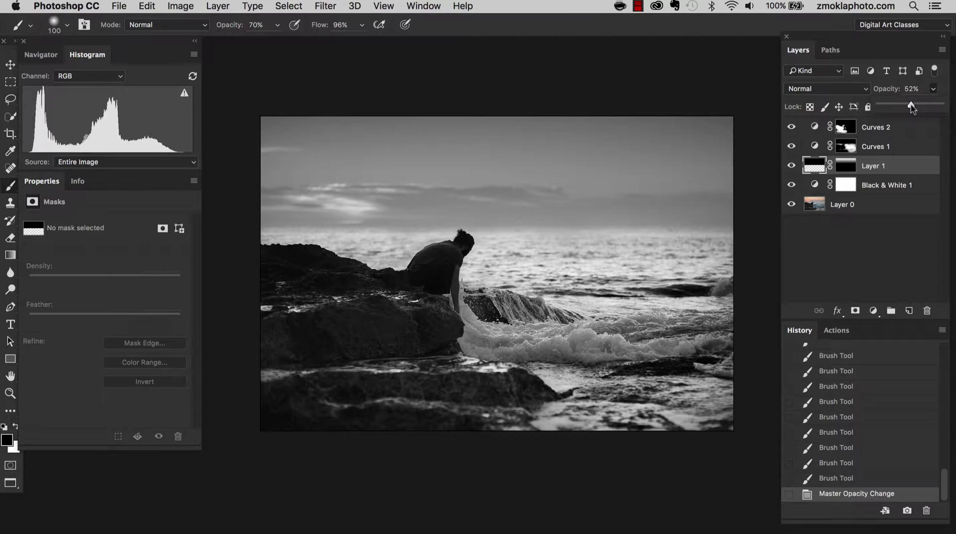
# Add a third Curves adjustment layer above Curves 2 with the default name.
pyautogui.click(879, 128)
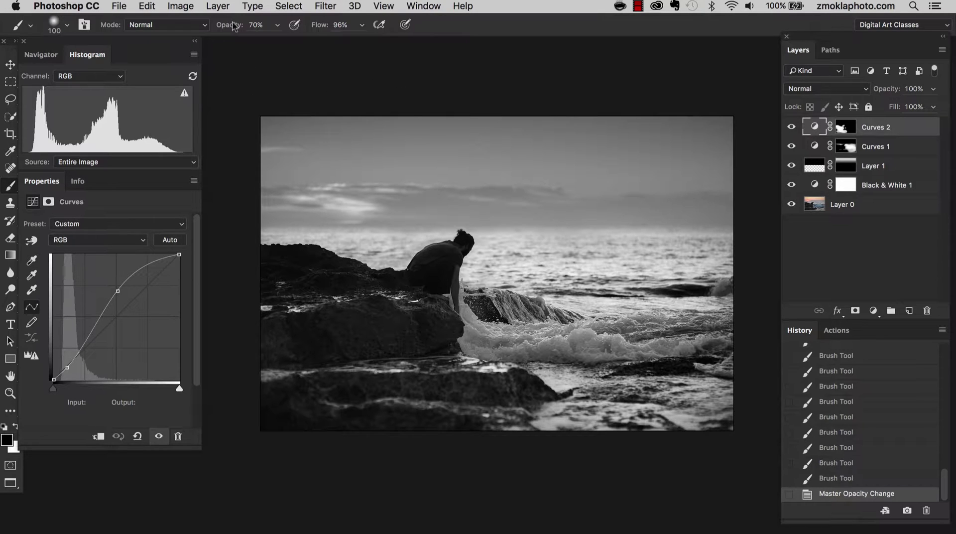
pyautogui.click(222, 6)
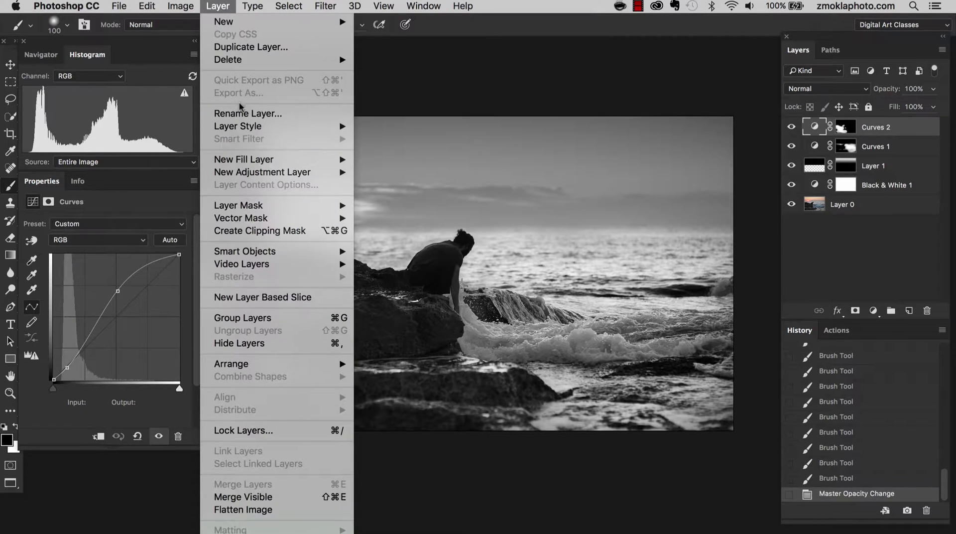
pyautogui.moveTo(269, 177)
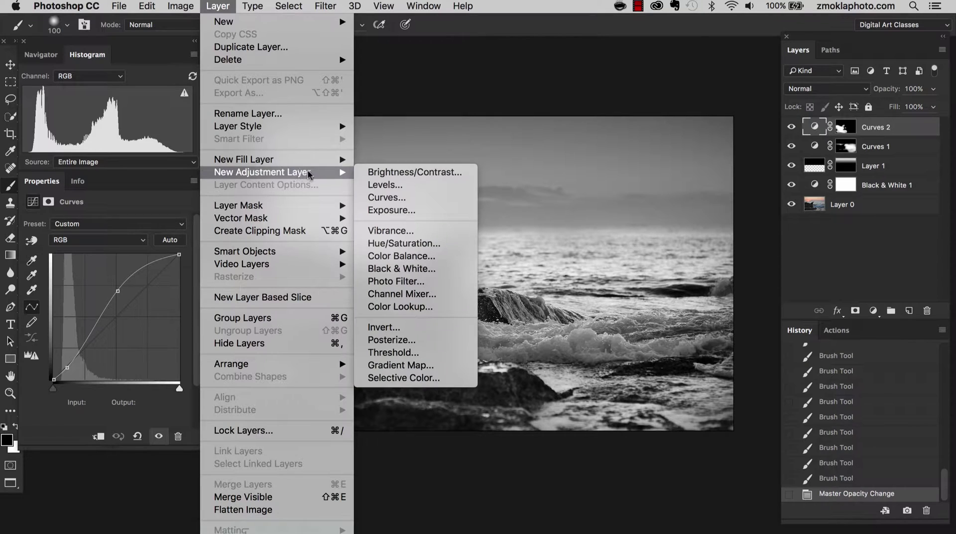
pyautogui.click(402, 199)
pyautogui.click(510, 134)
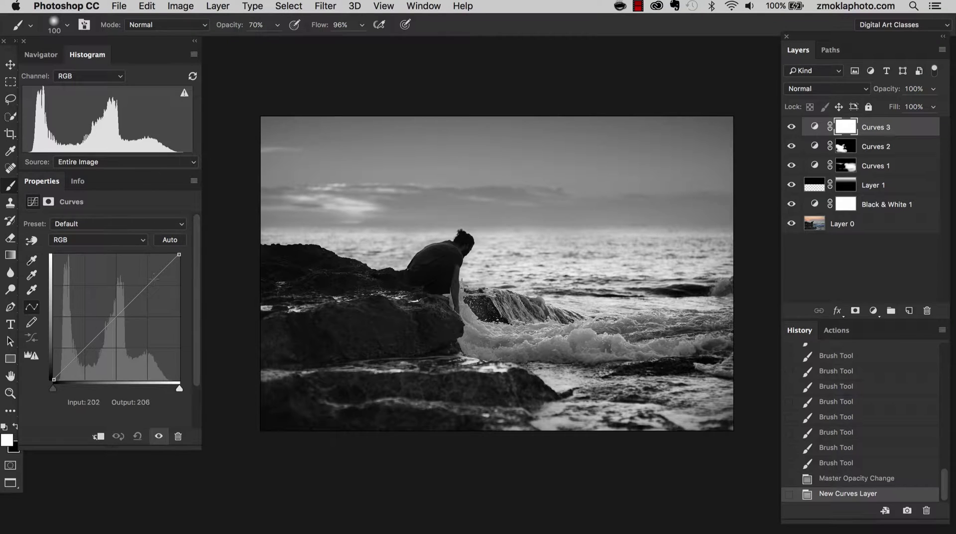
# Shape a gentle S-curve in Curves 3, raising the highlights and setting the lower point to input 101, output 98.
pyautogui.moveTo(152, 281); pyautogui.dragTo(149, 276)
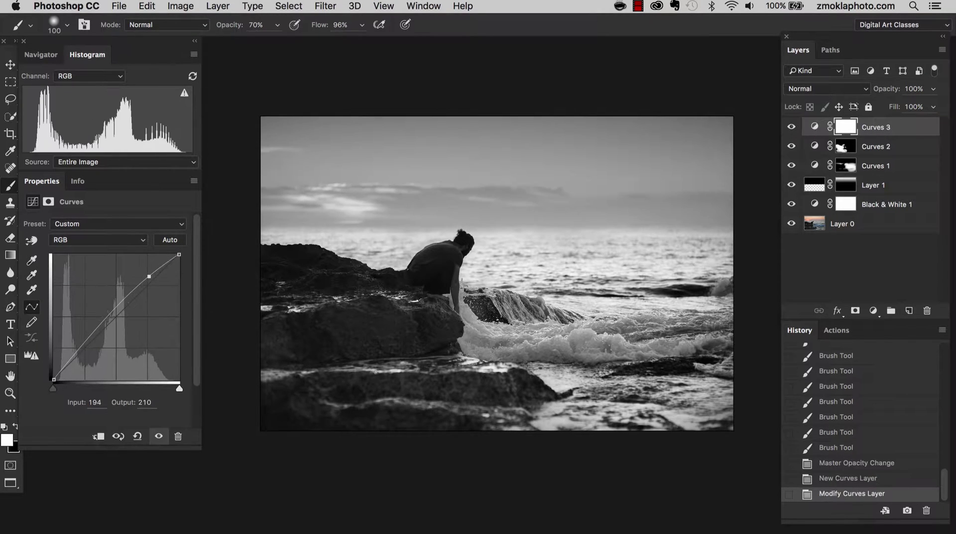
pyautogui.moveTo(99, 328); pyautogui.dragTo(102, 332)
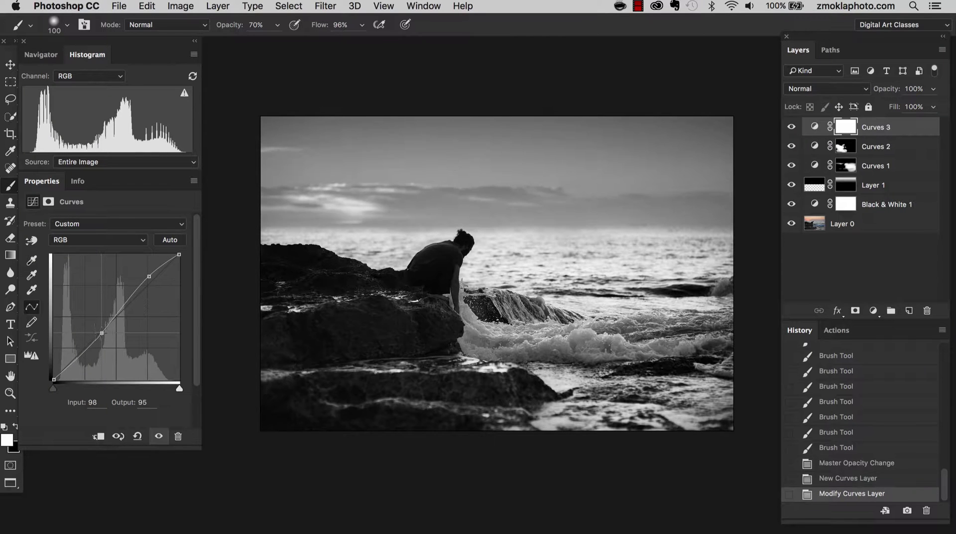
pyautogui.moveTo(147, 278); pyautogui.dragTo(143, 276)
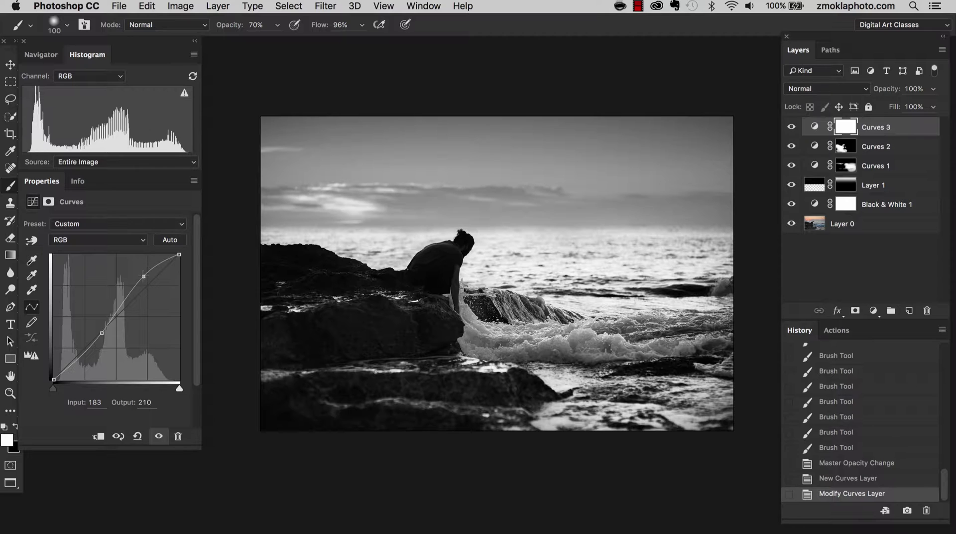
pyautogui.moveTo(143, 276); pyautogui.dragTo(142, 280)
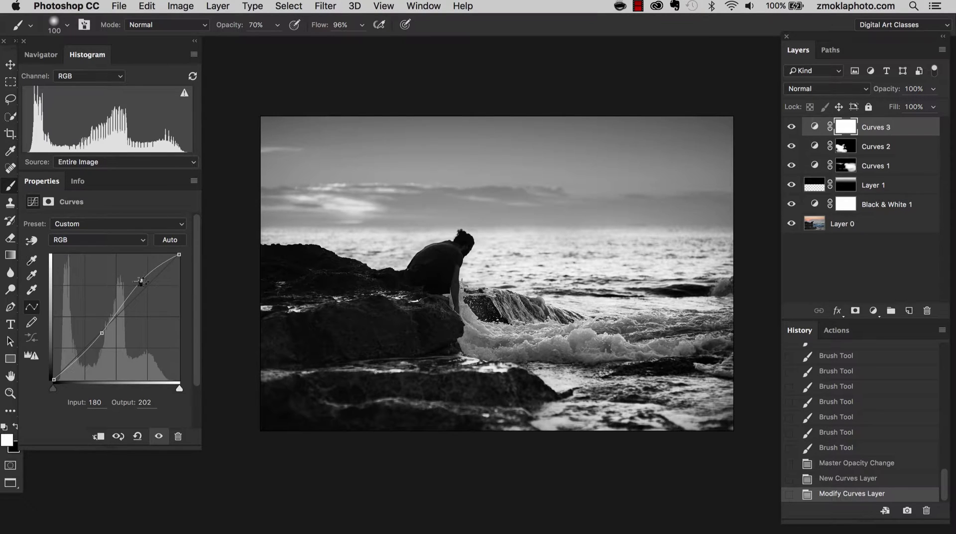
pyautogui.moveTo(141, 282); pyautogui.dragTo(142, 284)
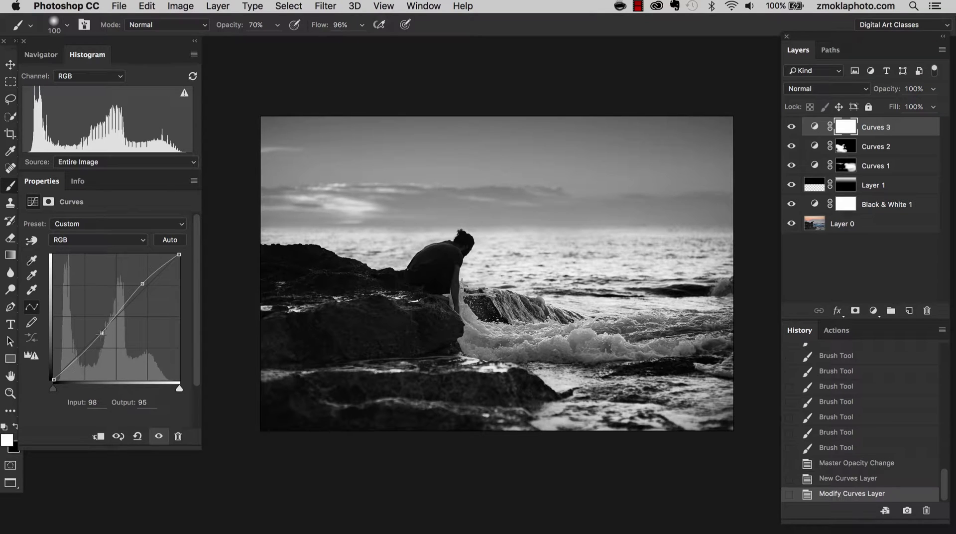
pyautogui.moveTo(102, 332); pyautogui.dragTo(103, 333)
pyautogui.moveTo(103, 332); pyautogui.dragTo(103, 331)
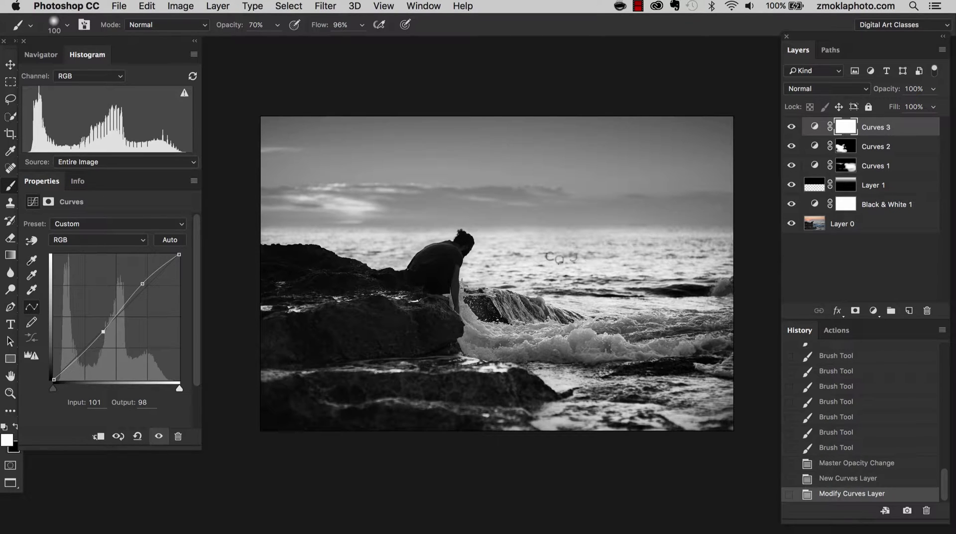
# Stamp all visible layers into a new layer above Curves 3 and set its blend mode to Overlay.
pyautogui.press('super+equal')
pyautogui.press('super+equal')
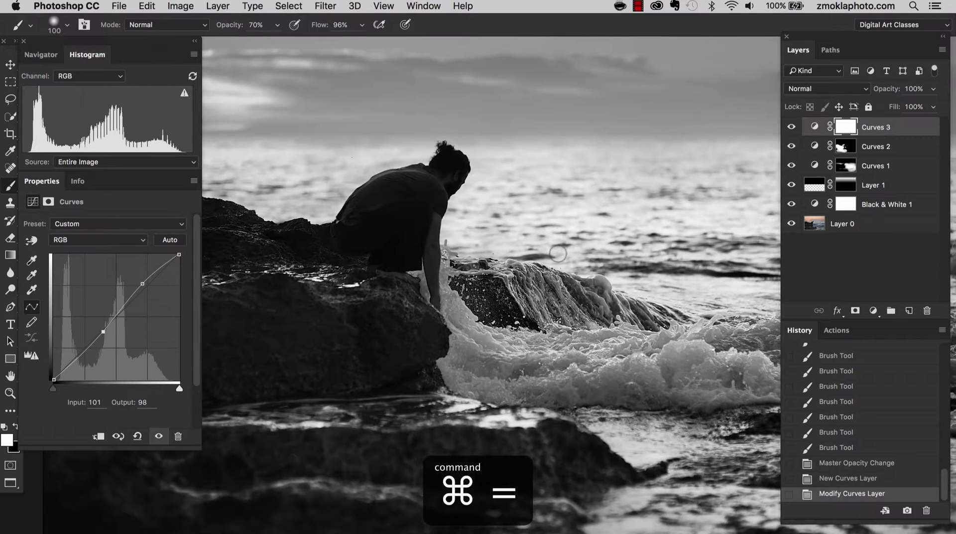
pyautogui.moveTo(557, 254); pyautogui.dragTo(506, 212)
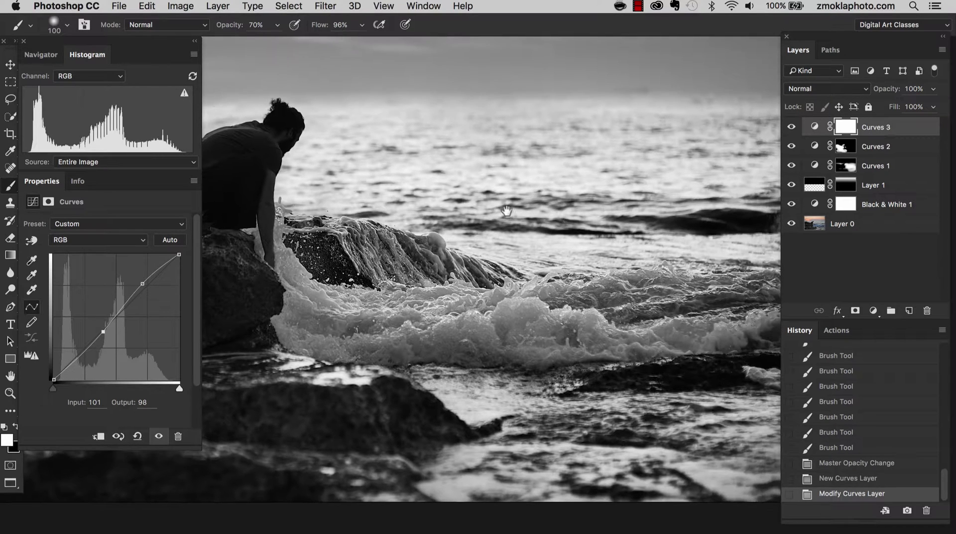
pyautogui.click(887, 128)
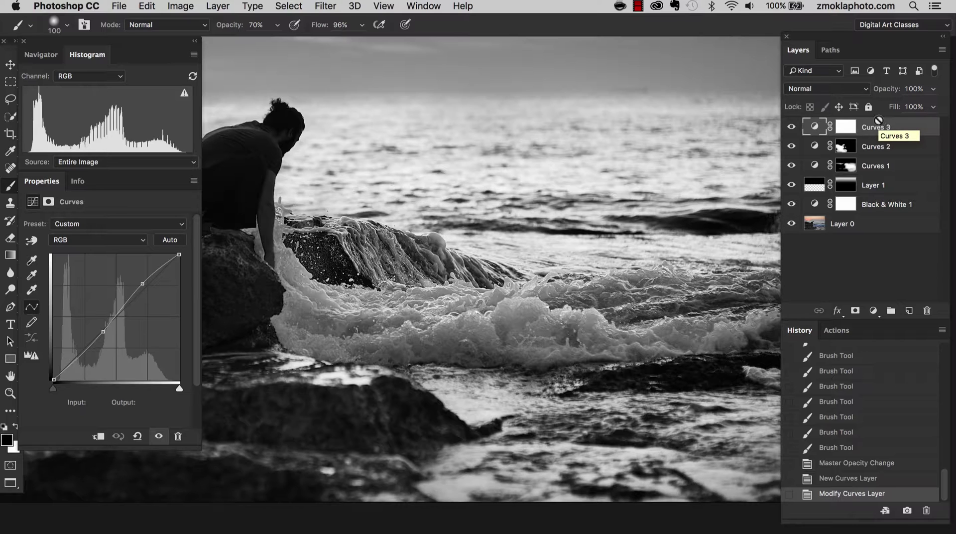
pyautogui.press('alt+shift+super+e')
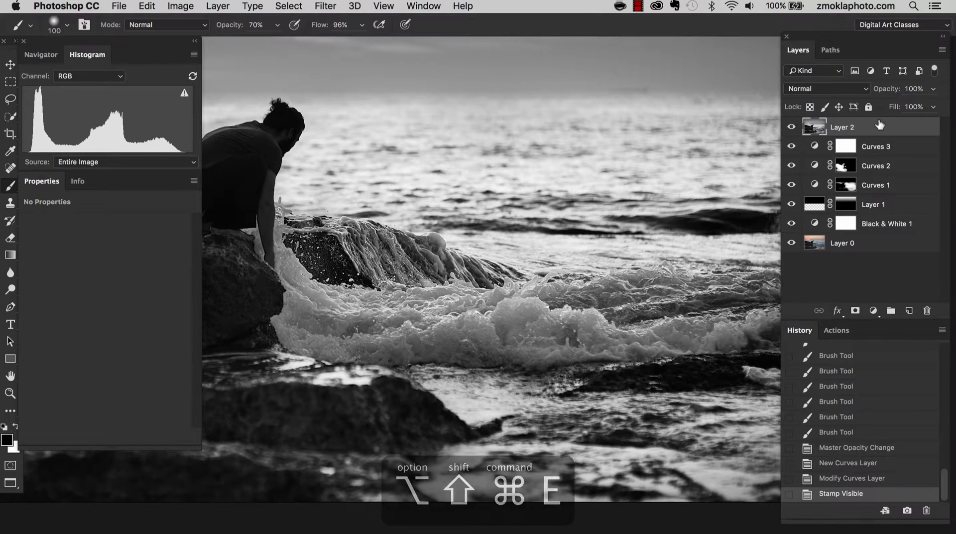
pyautogui.moveTo(363, 143); pyautogui.dragTo(454, 157)
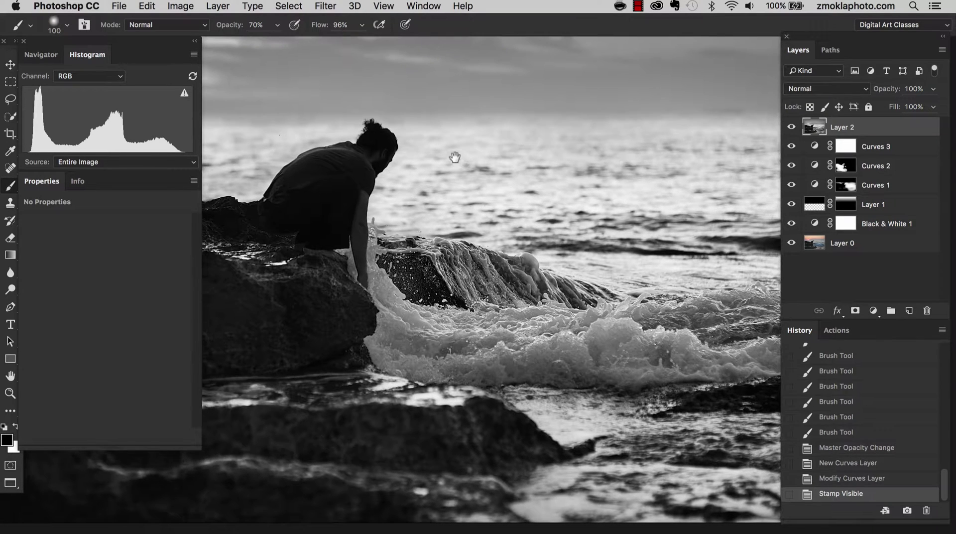
pyautogui.click(837, 91)
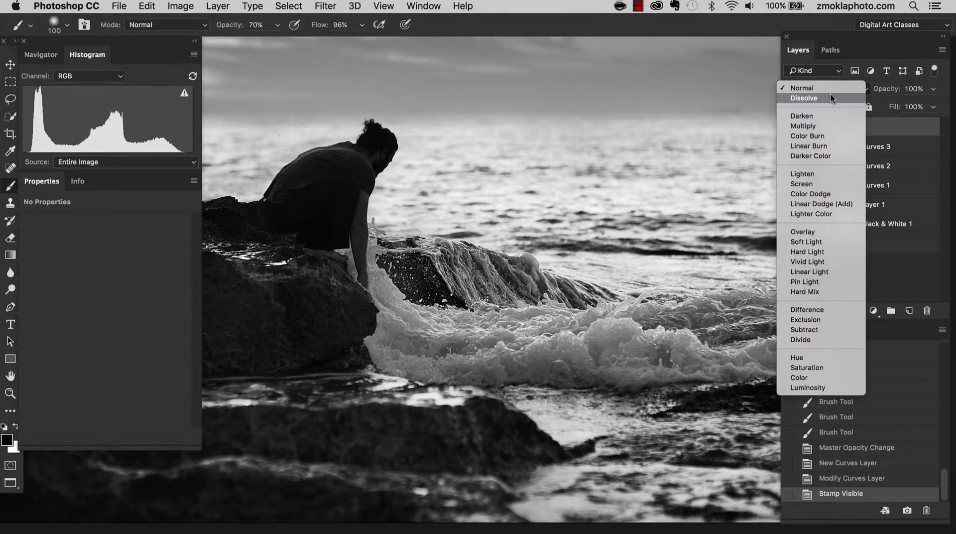
pyautogui.click(807, 232)
# Apply a High Pass filter to Layer 2 with a radius of 2.8 pixels.
pyautogui.click(328, 6)
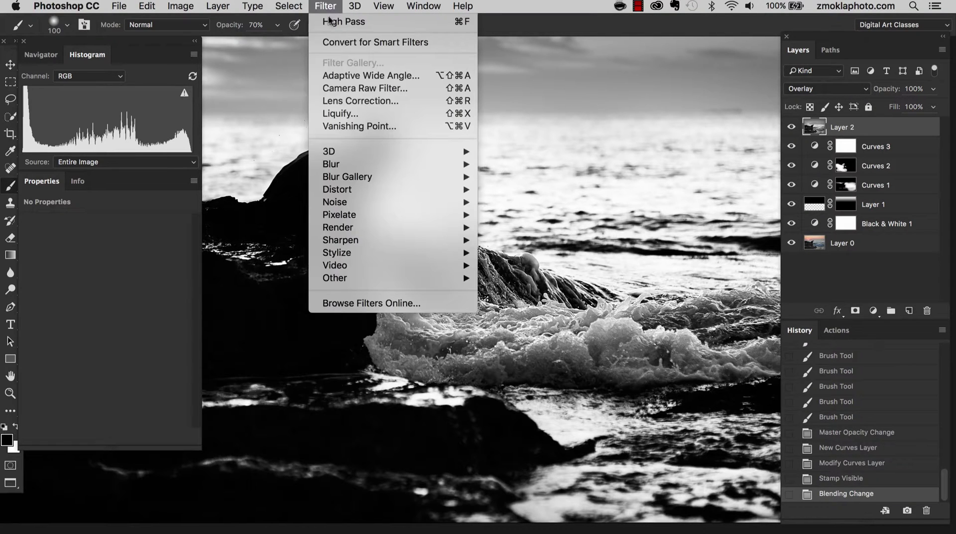
pyautogui.moveTo(405, 278)
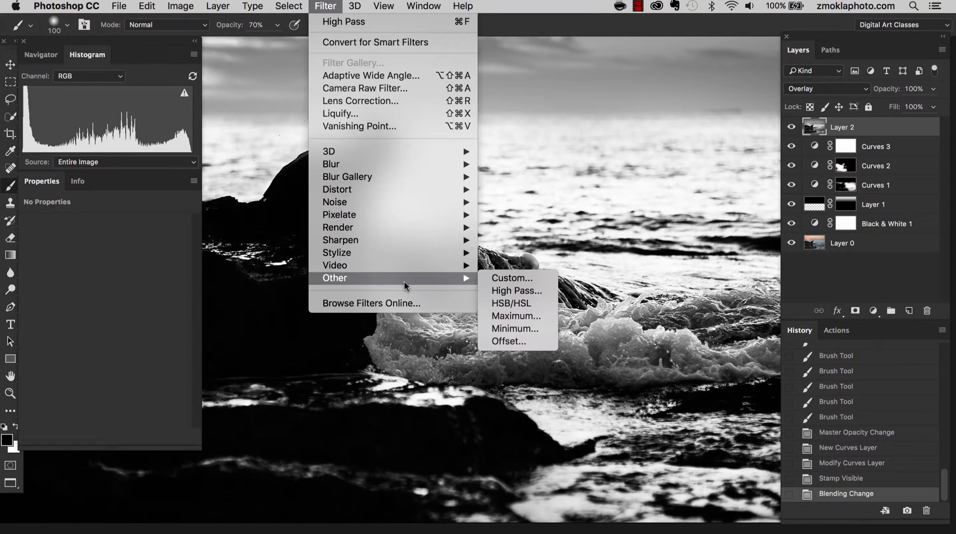
pyautogui.click(516, 291)
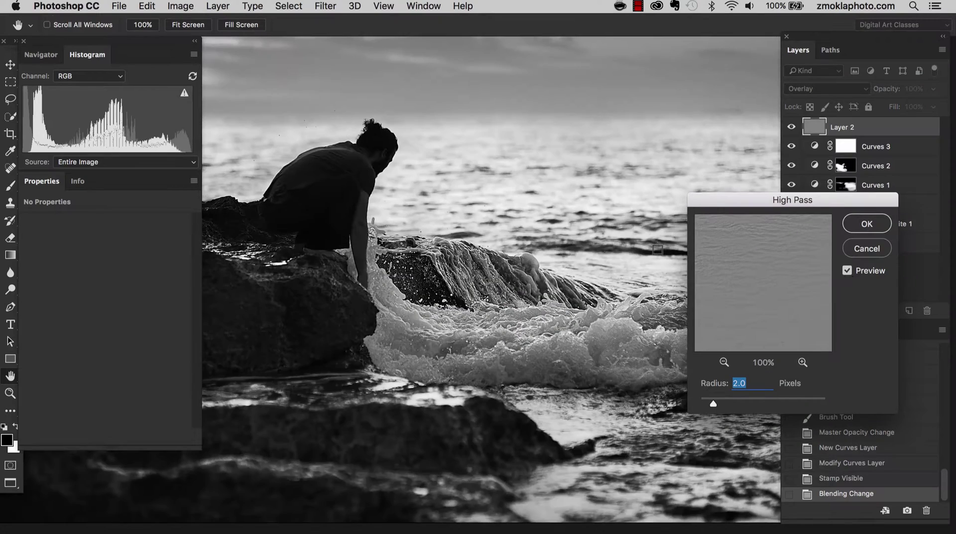
pyautogui.moveTo(610, 297); pyautogui.dragTo(481, 273)
pyautogui.press('super+equal')
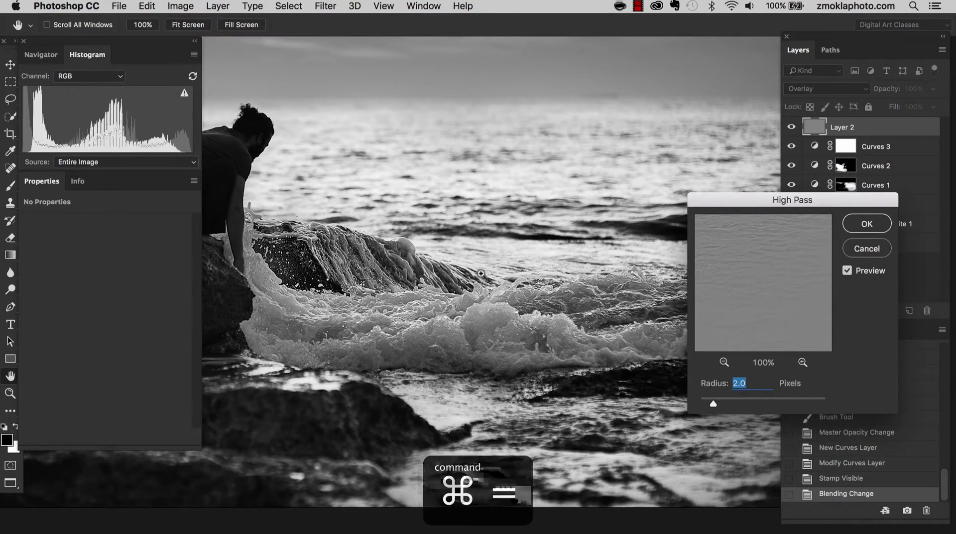
pyautogui.moveTo(477, 129); pyautogui.dragTo(468, 374)
pyautogui.moveTo(369, 218); pyautogui.dragTo(449, 276)
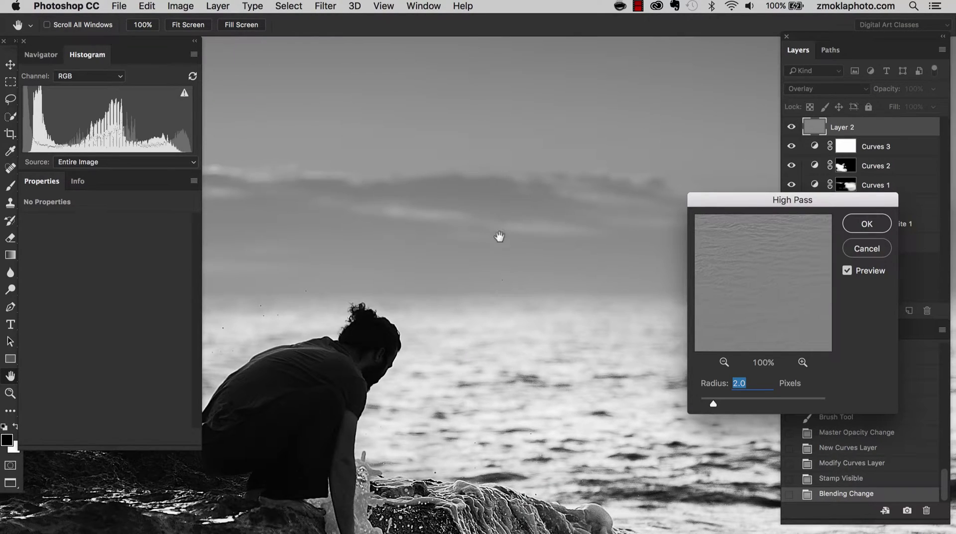
pyautogui.moveTo(529, 389); pyautogui.dragTo(520, 203)
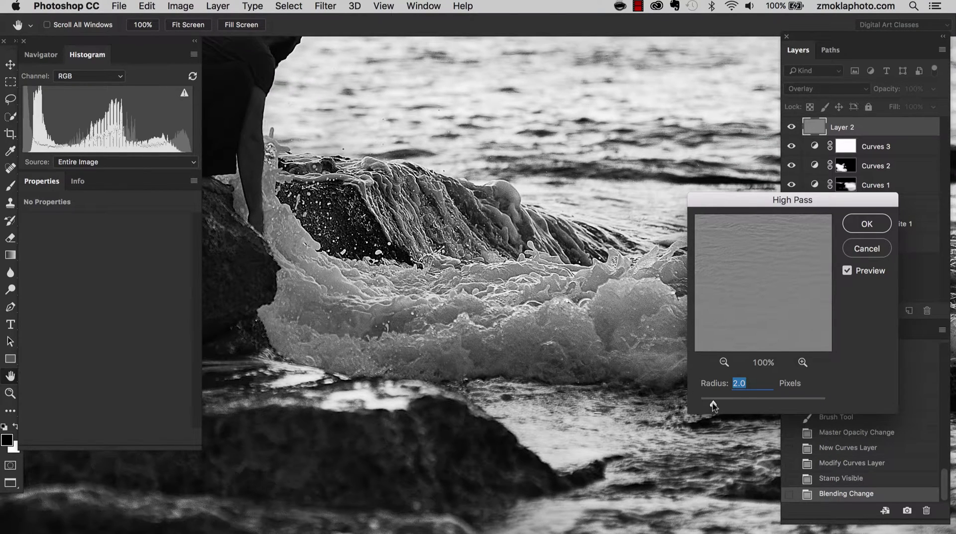
pyautogui.moveTo(712, 406); pyautogui.dragTo(743, 407)
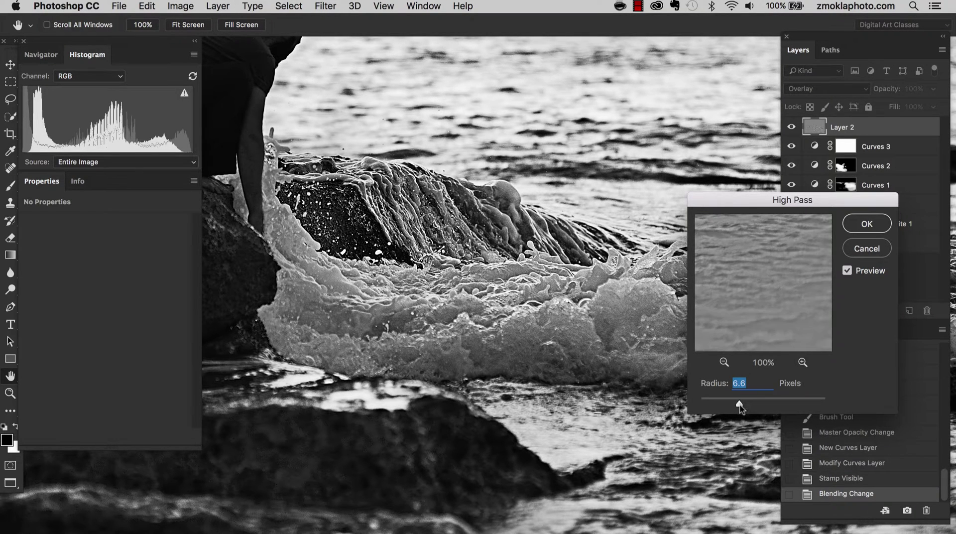
pyautogui.moveTo(730, 407); pyautogui.dragTo(723, 408)
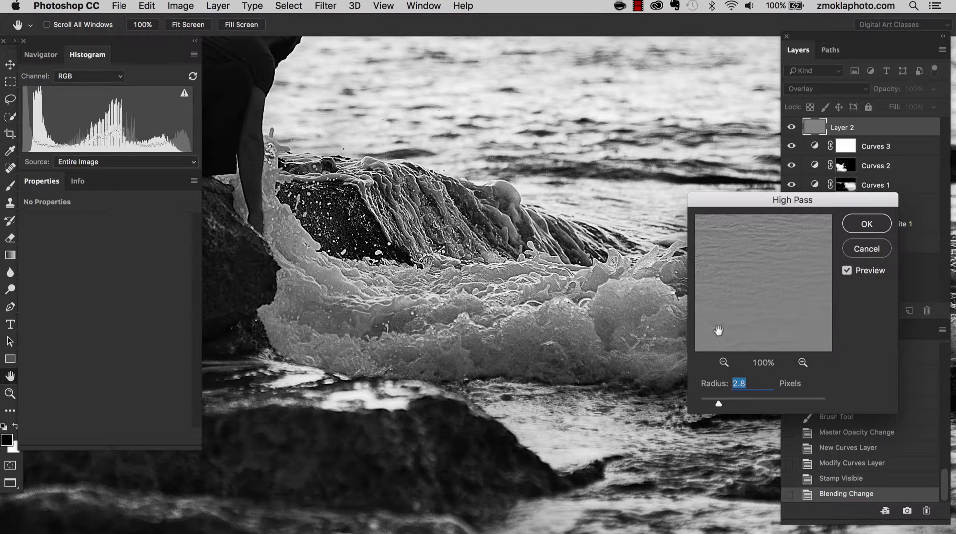
pyautogui.click(851, 228)
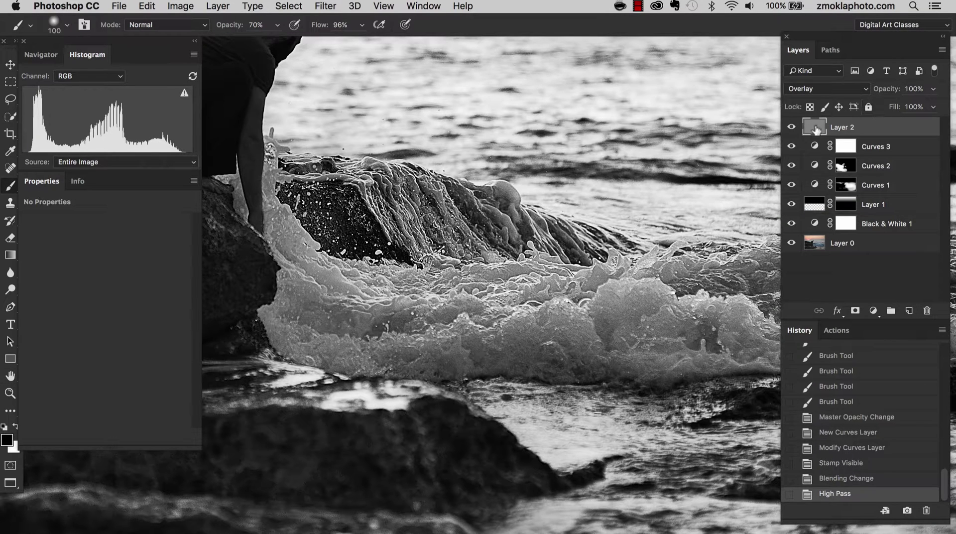
# Add a layer mask to Layer 2 and invert it to black.
pyautogui.click(856, 311)
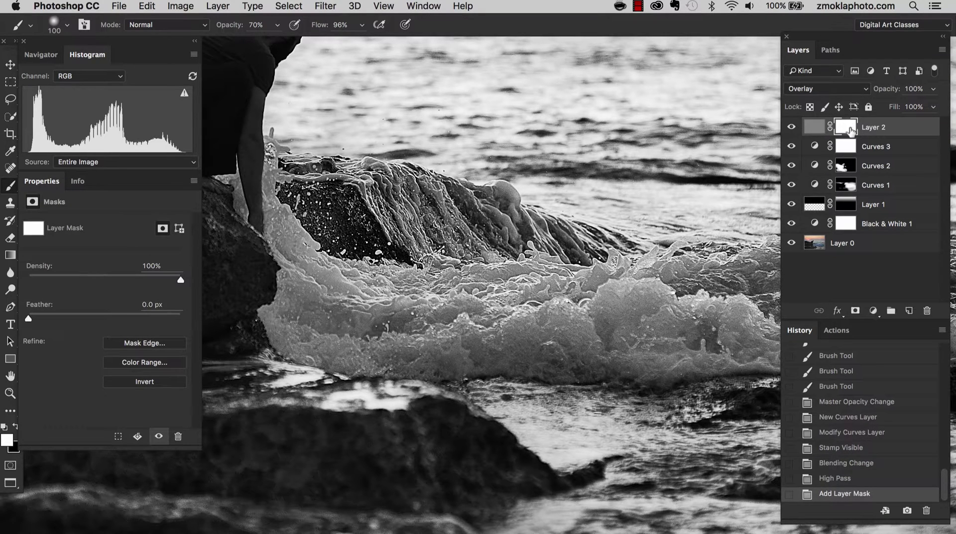
pyautogui.press('super+i')
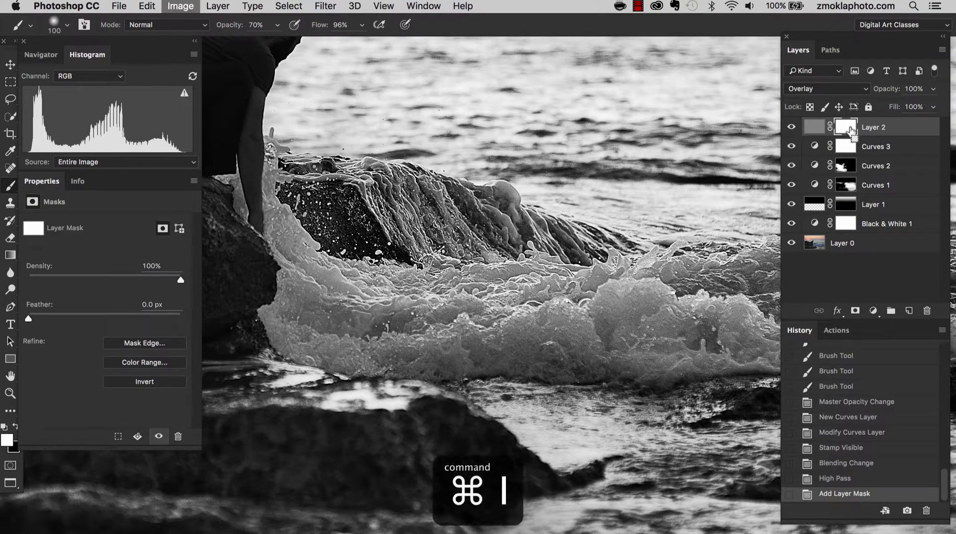
# Enlarge the brush to 700 and paint white on the Layer 2 mask over the breaking waves and nearby water.
pyautogui.press('super+minus')
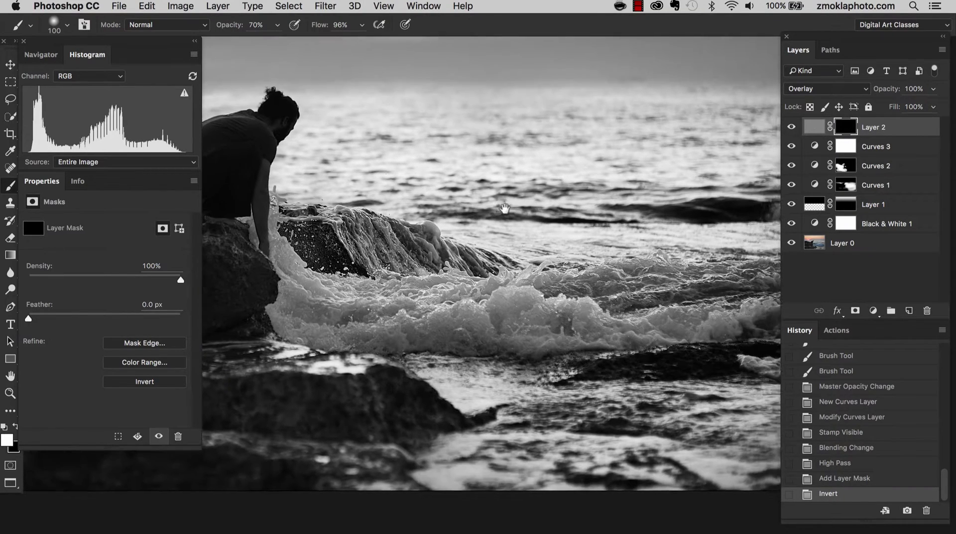
pyautogui.moveTo(504, 209); pyautogui.dragTo(544, 202)
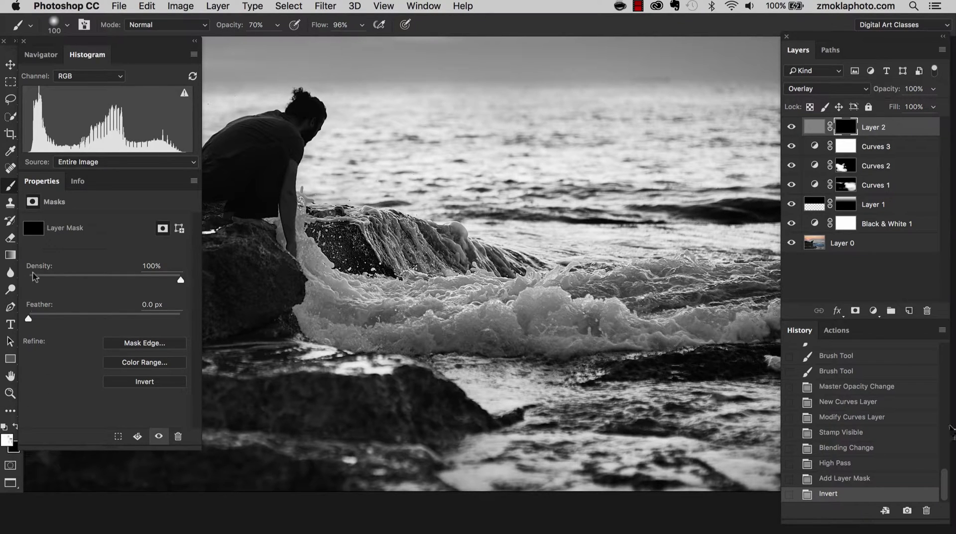
pyautogui.press(']')
pyautogui.press(']')
pyautogui.press(']')
pyautogui.press(']')
pyautogui.press(']')
pyautogui.press(']')
pyautogui.press(']')
pyautogui.press(']')
pyautogui.press(']')
pyautogui.press(']')
pyautogui.press(']')
pyautogui.press(']')
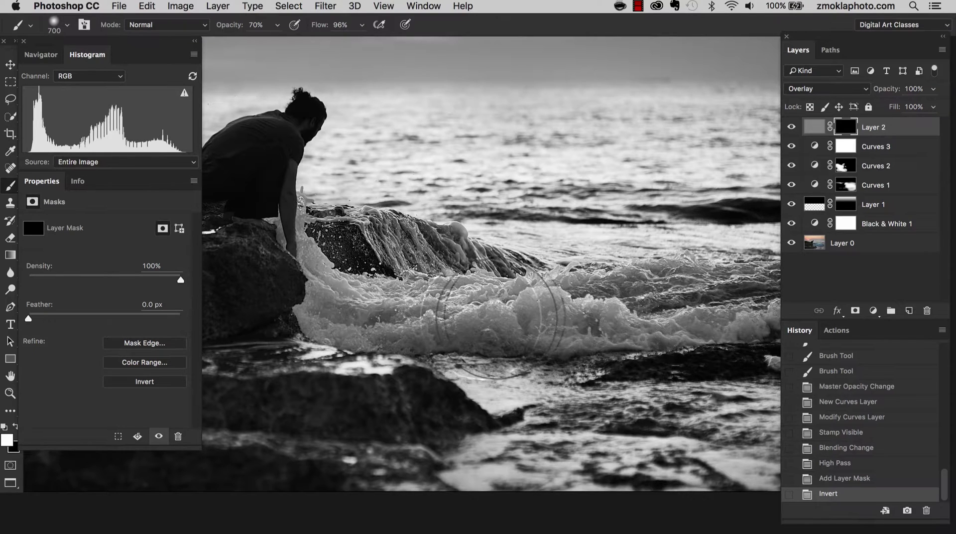
pyautogui.click(463, 283)
pyautogui.click(478, 299)
pyautogui.click(496, 317)
pyautogui.moveTo(706, 269); pyautogui.dragTo(539, 261)
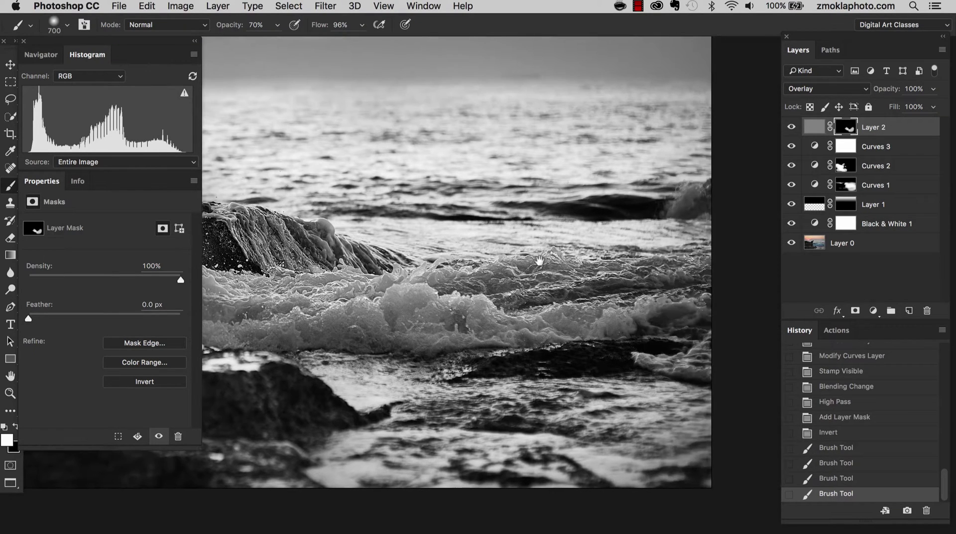
pyautogui.click(431, 321)
pyautogui.moveTo(433, 290); pyautogui.dragTo(559, 291)
pyautogui.click(554, 411)
pyautogui.click(396, 225)
# Paint white on the Layer 2 mask over the rocks around the man.
pyautogui.moveTo(434, 222); pyautogui.dragTo(582, 249)
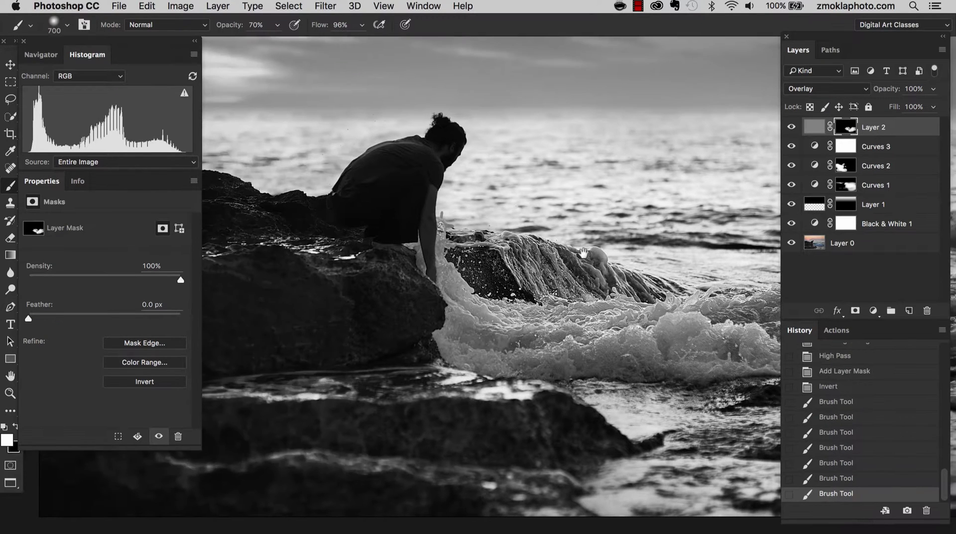
pyautogui.click(493, 211)
pyautogui.moveTo(464, 252); pyautogui.dragTo(614, 258)
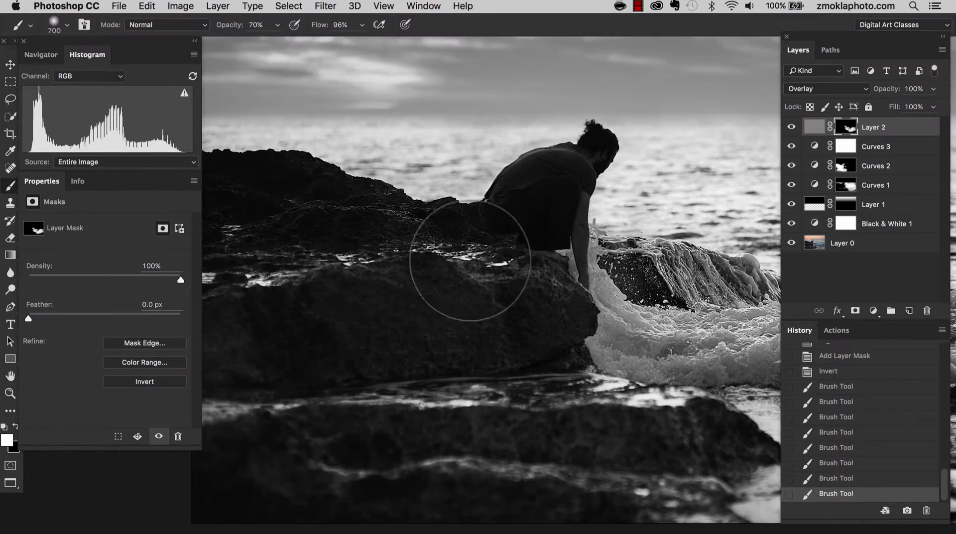
pyautogui.moveTo(386, 266); pyautogui.dragTo(474, 252)
# Examine the whole sharpened image with the interface panels hidden.
pyautogui.press('Tab')
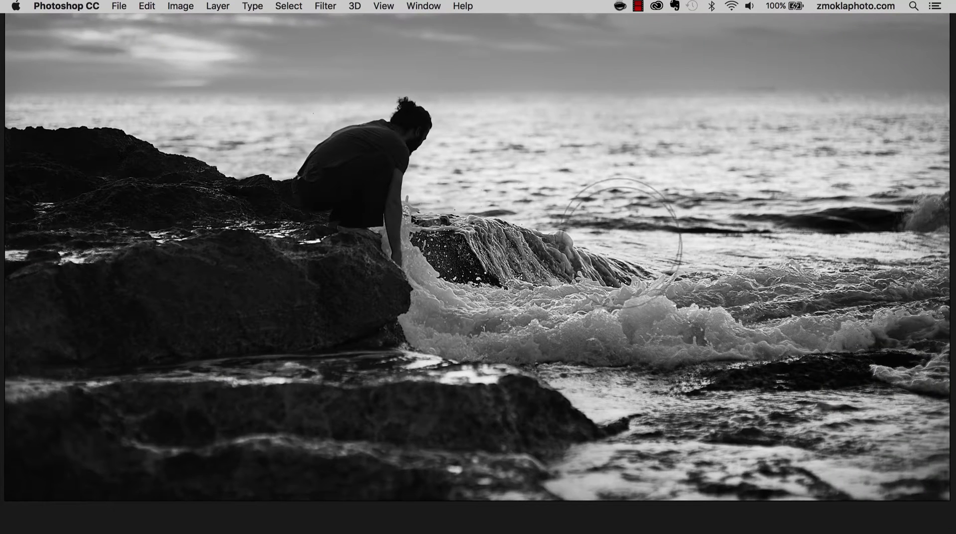
pyautogui.press('super+minus')
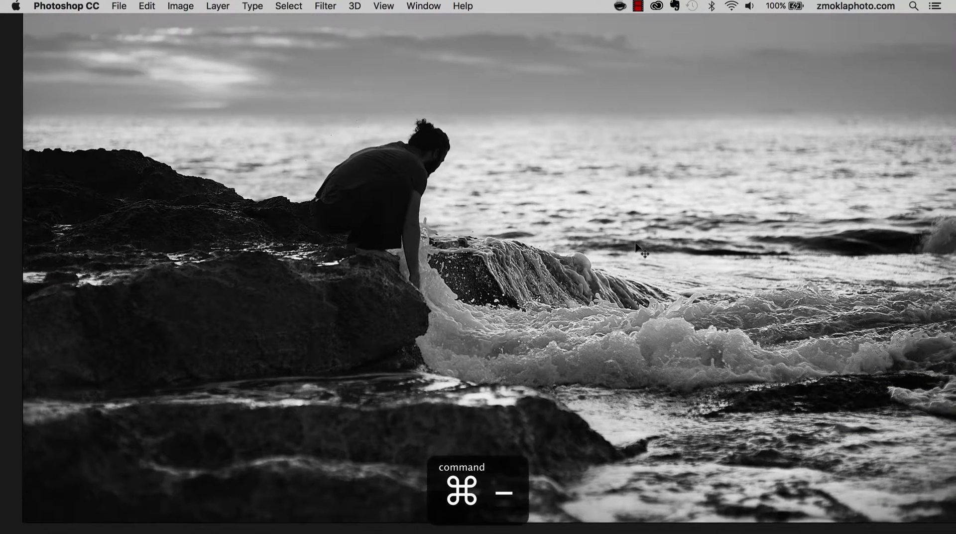
pyautogui.moveTo(573, 320); pyautogui.dragTo(583, 272)
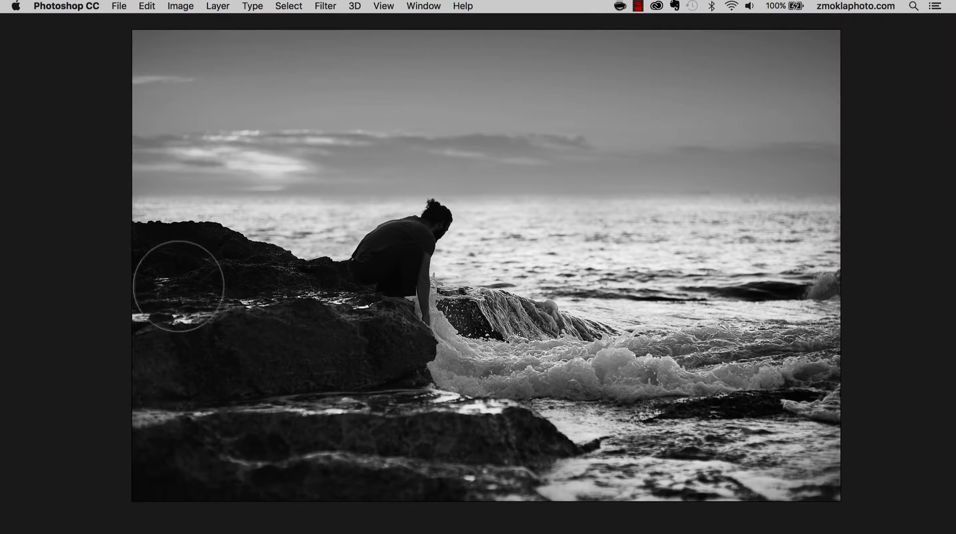
pyautogui.press('v')
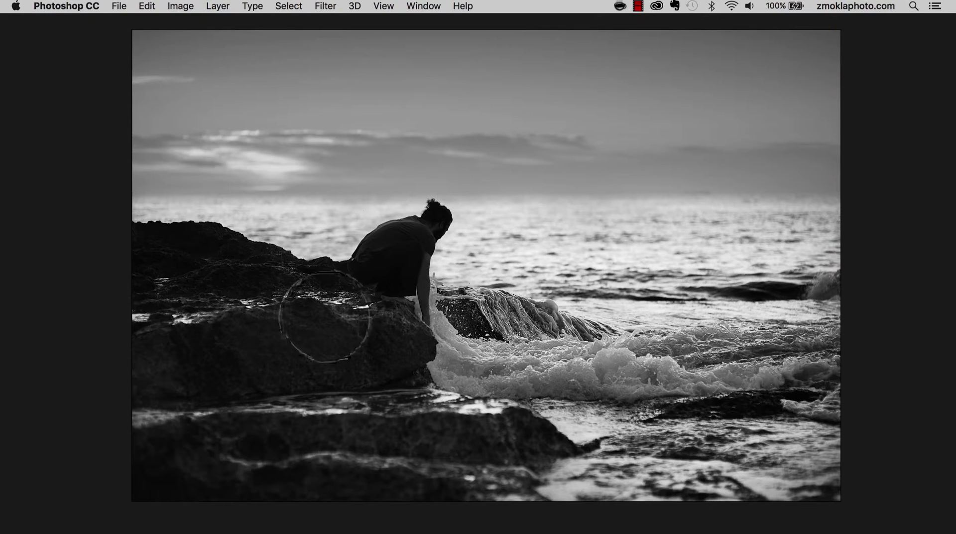
pyautogui.moveTo(293, 335); pyautogui.dragTo(332, 332)
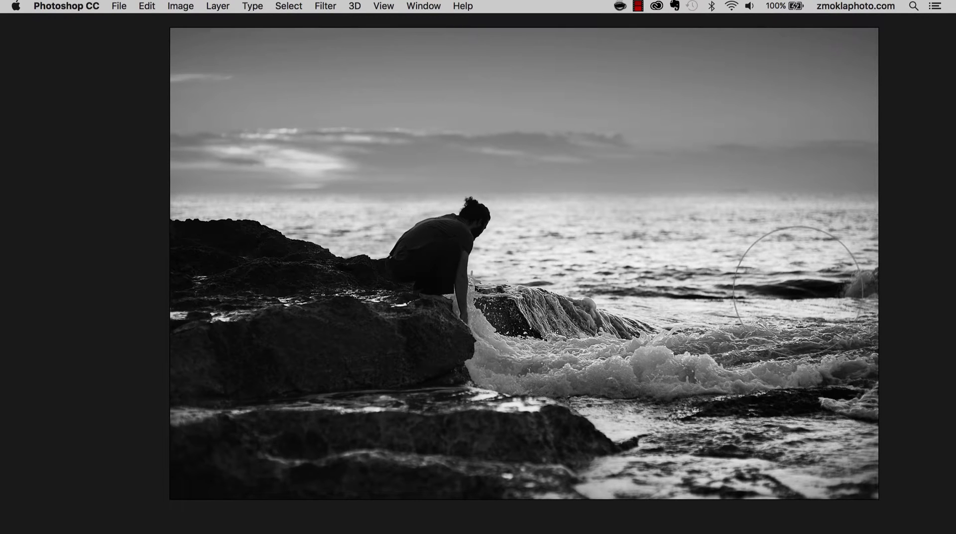
pyautogui.moveTo(635, 339); pyautogui.dragTo(612, 293)
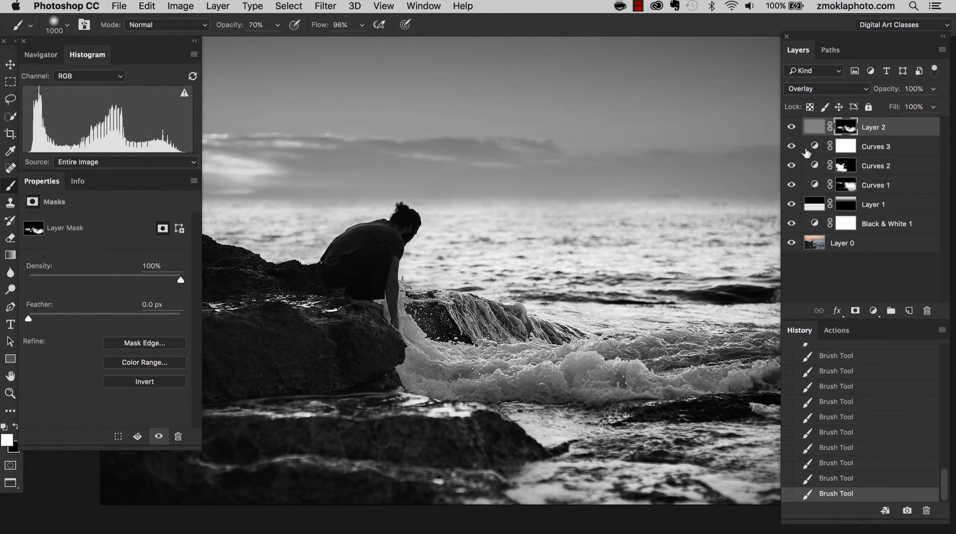
# Brighten the highlights on the Curves 3 adjustment by moving its white point to input 244.
pyautogui.click(791, 147)
pyautogui.click(791, 147)
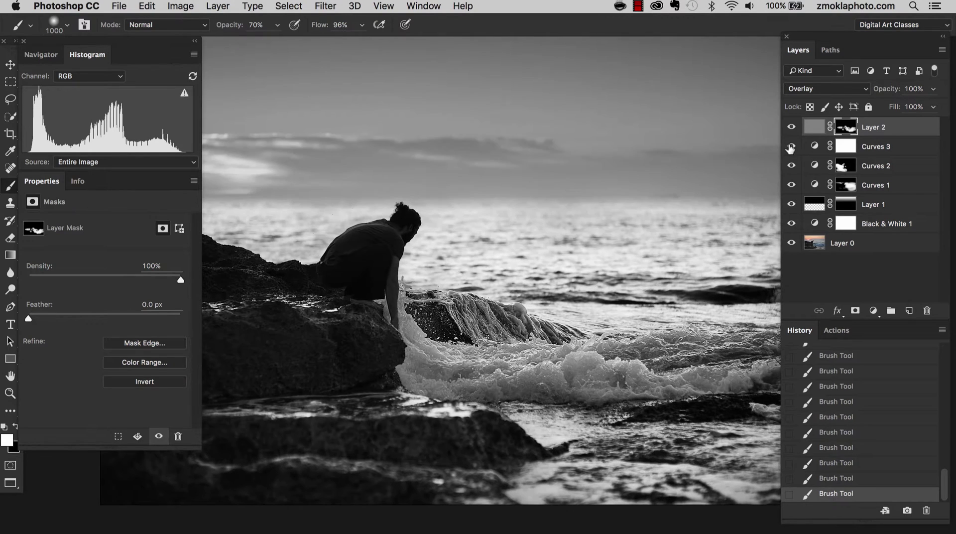
pyautogui.click(816, 147)
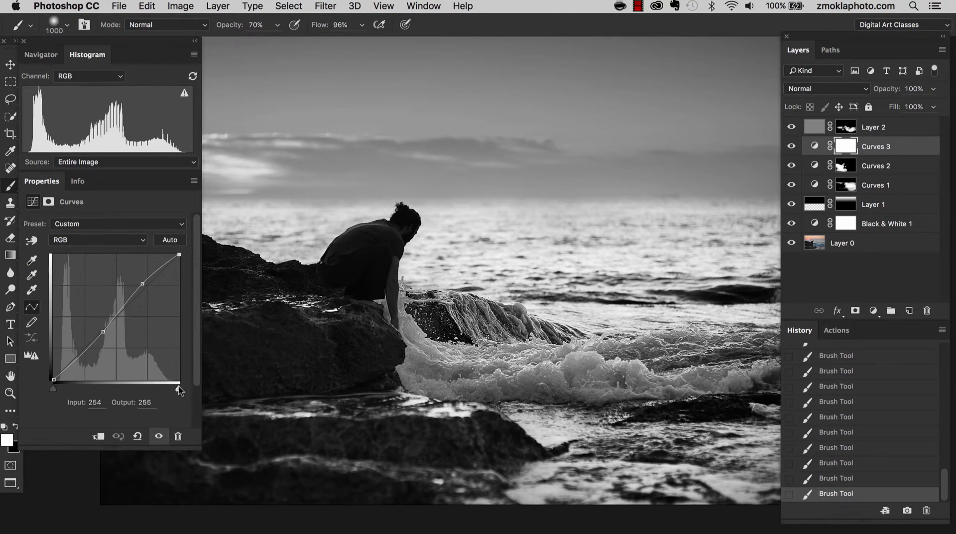
pyautogui.moveTo(172, 391); pyautogui.dragTo(174, 391)
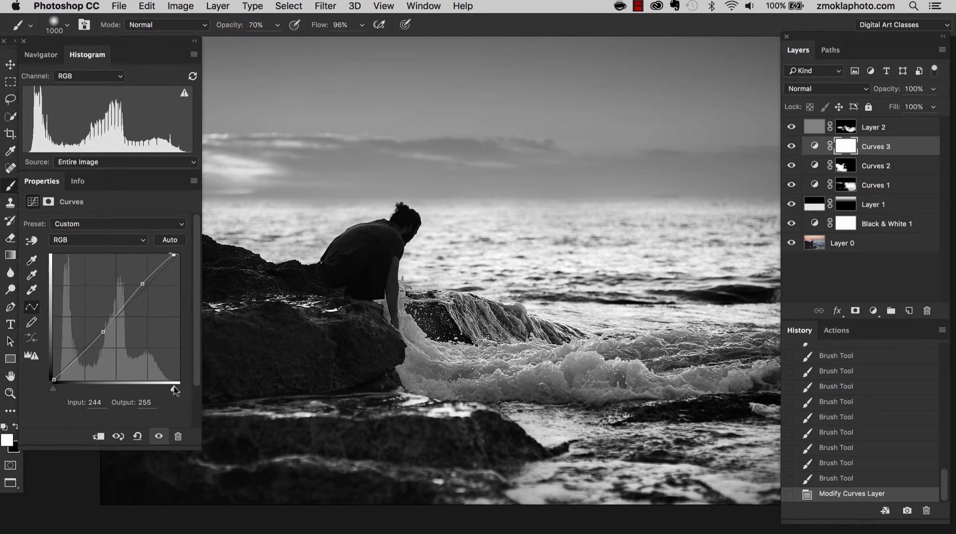
# Inspect the waves, rocks and sky up close with the interface panels hidden.
pyautogui.press('f')
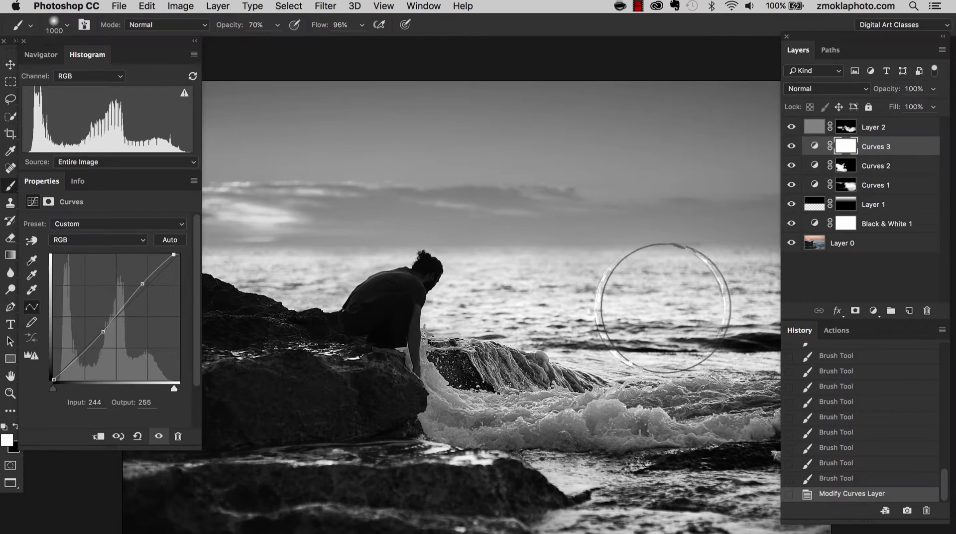
pyautogui.press('Tab')
pyautogui.scroll(-2, 648, 341)
pyautogui.press('super+equal')
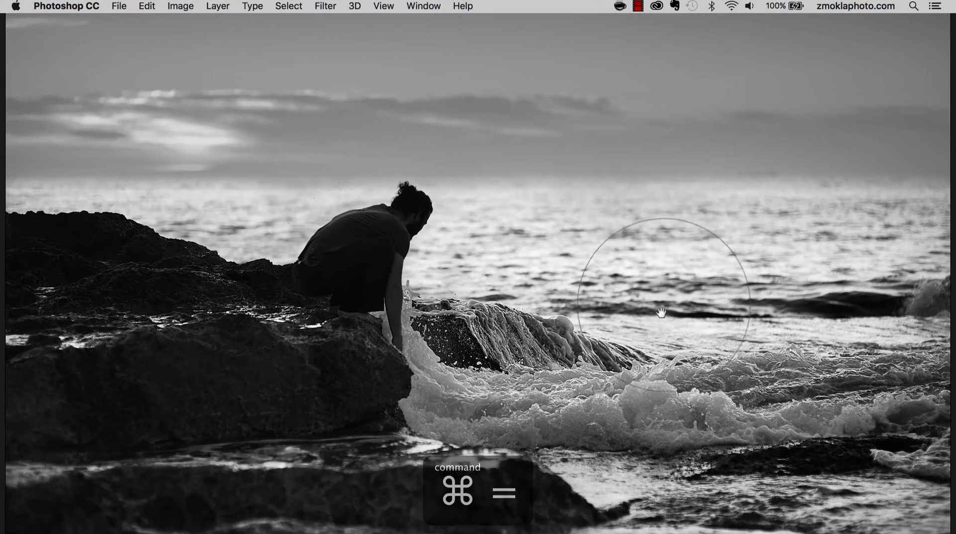
pyautogui.moveTo(664, 303); pyautogui.dragTo(661, 268)
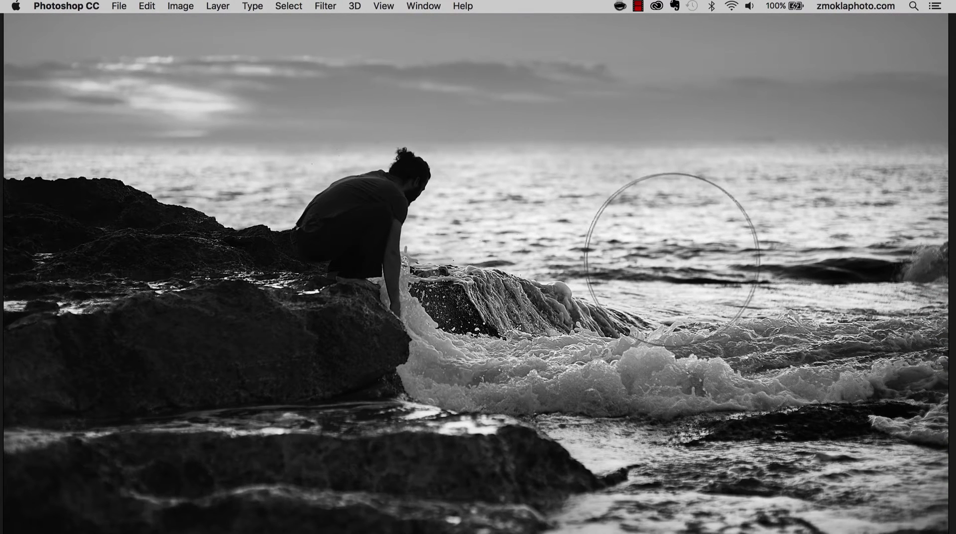
pyautogui.moveTo(573, 283)
pyautogui.mouseDown()
pyautogui.moveTo(473, 252)
pyautogui.moveTo(653, 262)
pyautogui.mouseUp()
pyautogui.hscroll(-4, 653, 262)
pyautogui.hscroll(5, 613, 208)
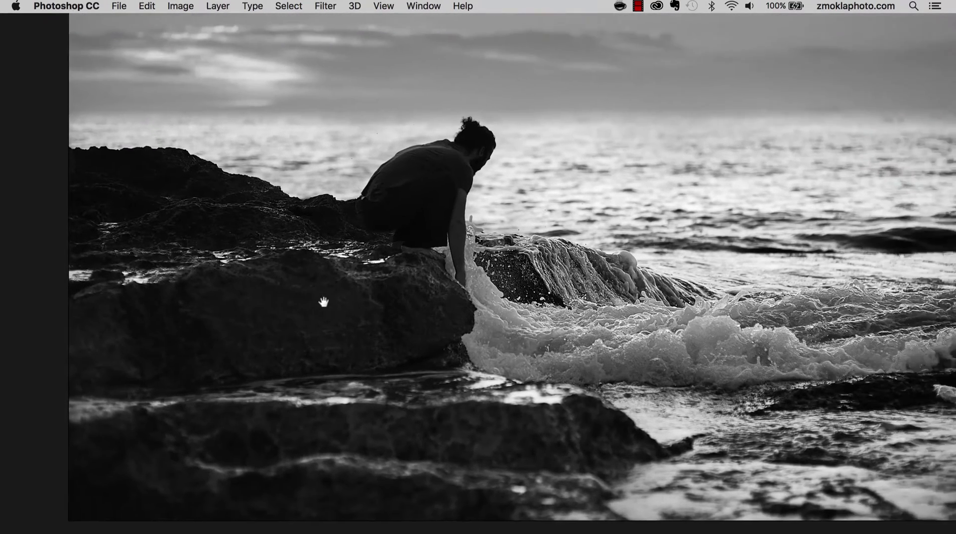
pyautogui.moveTo(613, 208); pyautogui.dragTo(563, 212)
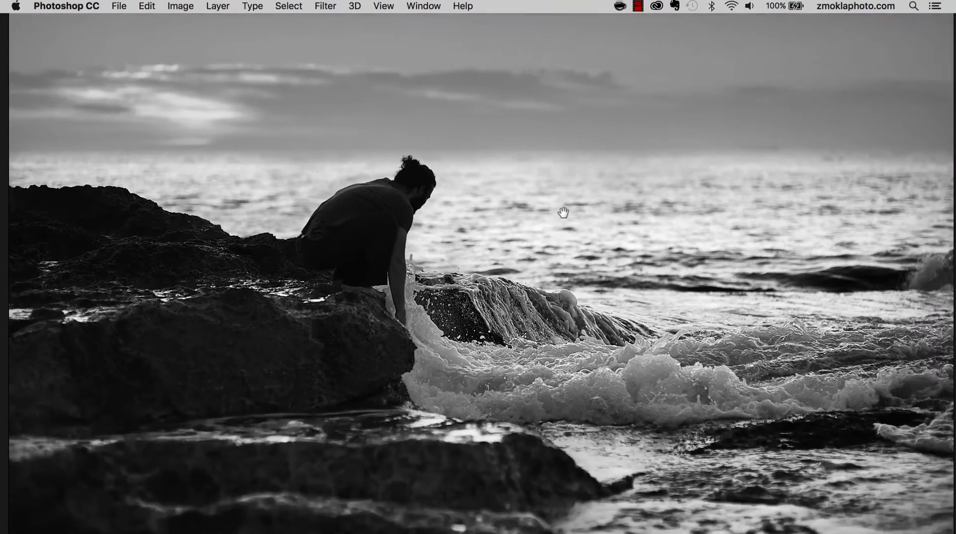
pyautogui.moveTo(740, 256)
pyautogui.mouseDown()
pyautogui.moveTo(670, 247)
pyautogui.moveTo(742, 238)
pyautogui.mouseUp()
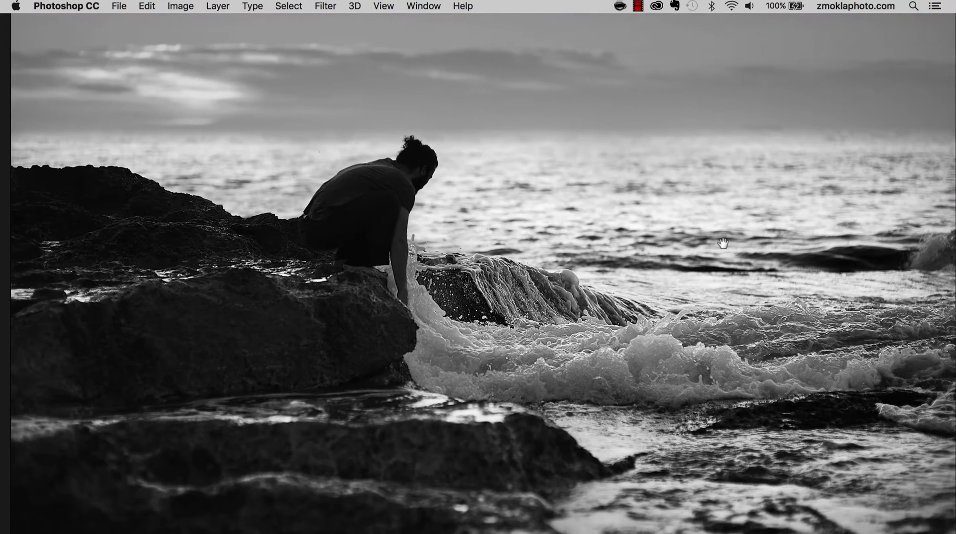
pyautogui.press('cmd+minus')
pyautogui.scroll(-2, 555, 258)
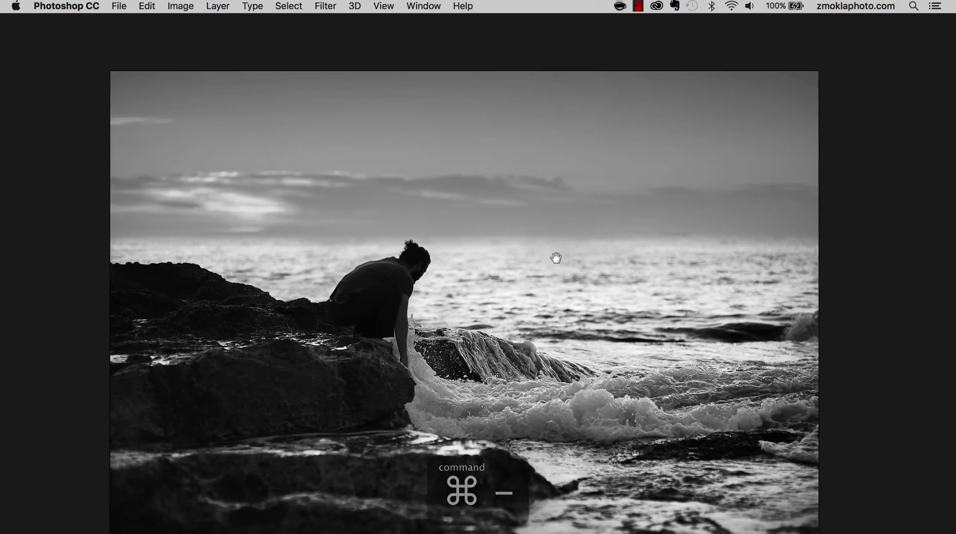
pyautogui.press('Tab')
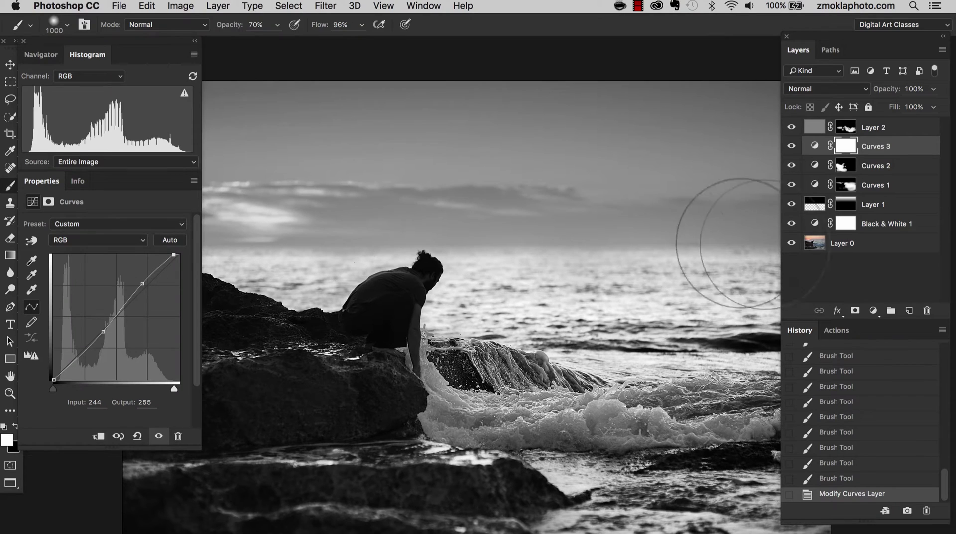
# Close the Histogram and Properties panels and compare the black and white edit with the original colour Layer 0.
pyautogui.click(23, 41)
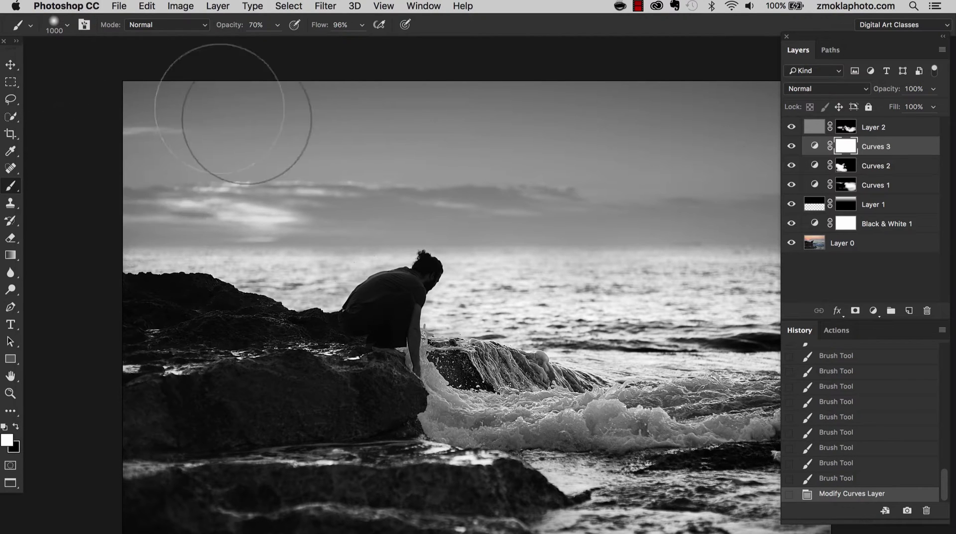
pyautogui.hscroll(3, 498, 150)
pyautogui.scroll(-2, 498, 149)
pyautogui.keyDown('alt'); pyautogui.click(793, 243); pyautogui.keyUp('alt')
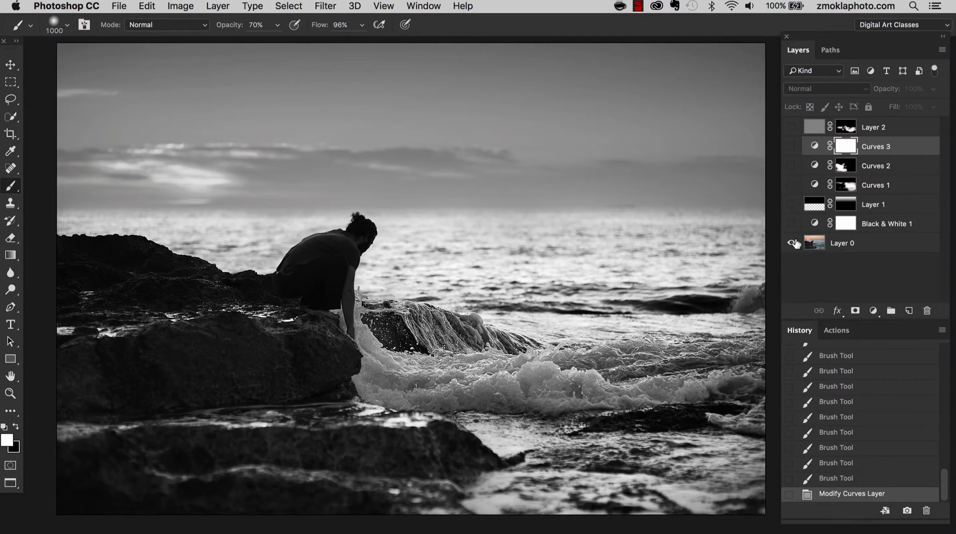
pyautogui.keyDown('alt'); pyautogui.click(792, 243); pyautogui.keyUp('alt')
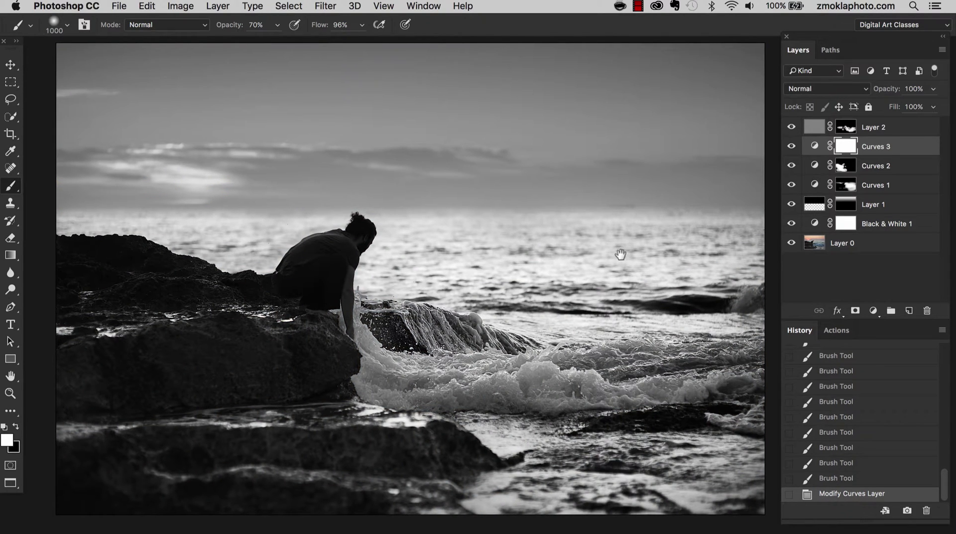
pyautogui.hscroll(1, 619, 252)
pyautogui.scroll(1, 619, 252)
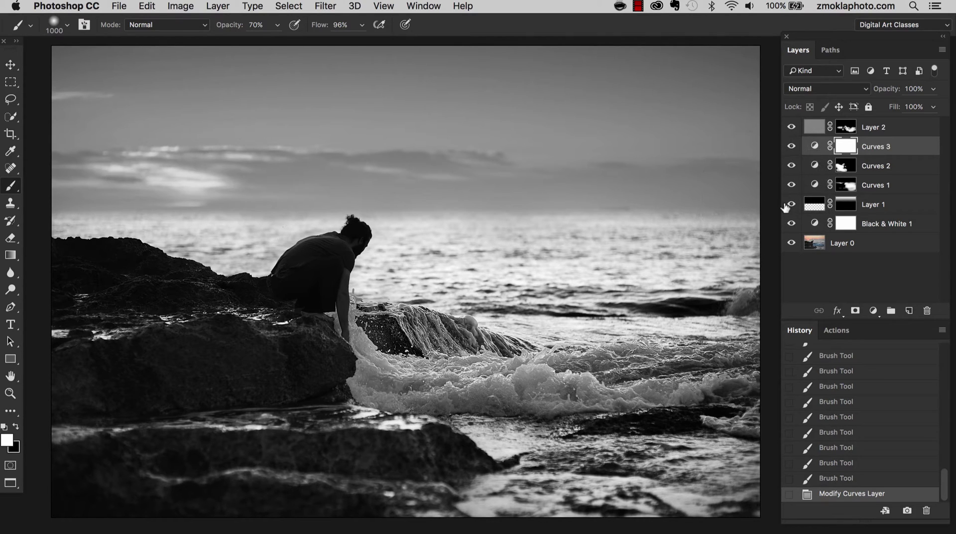
# Check the sky-darkening effect of Layer 1 and set that layer's opacity to 62%.
pyautogui.click(794, 207)
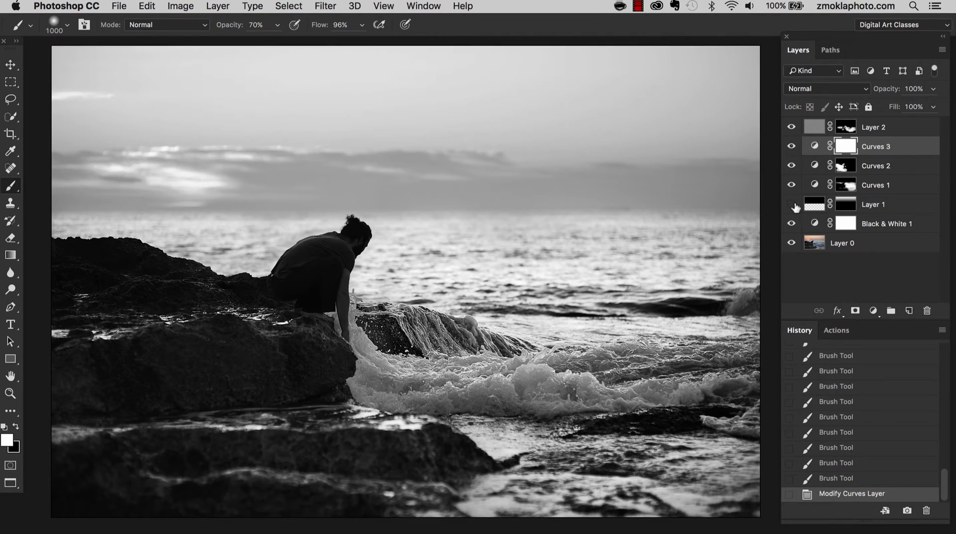
pyautogui.click(793, 205)
pyautogui.click(812, 206)
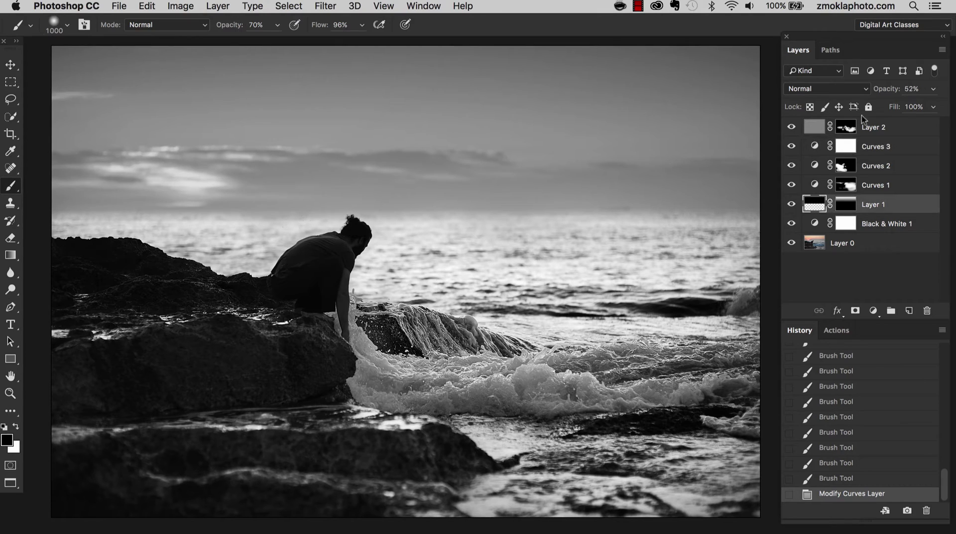
pyautogui.click(932, 89)
pyautogui.moveTo(923, 106); pyautogui.dragTo(918, 108)
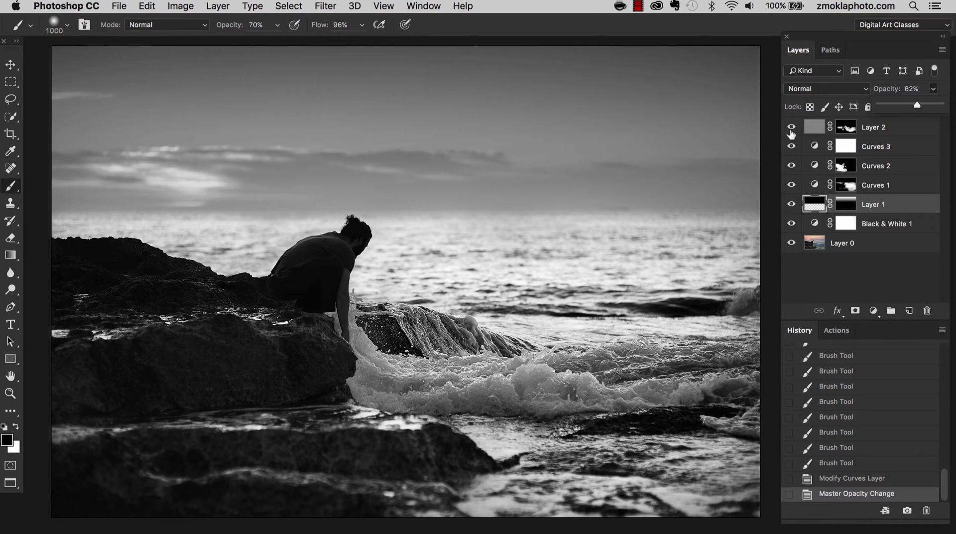
# Compare the image with and without Layer 2 and the three Curves layers, restore their visibility, and switch to the Move tool.
pyautogui.moveTo(792, 128); pyautogui.dragTo(795, 183)
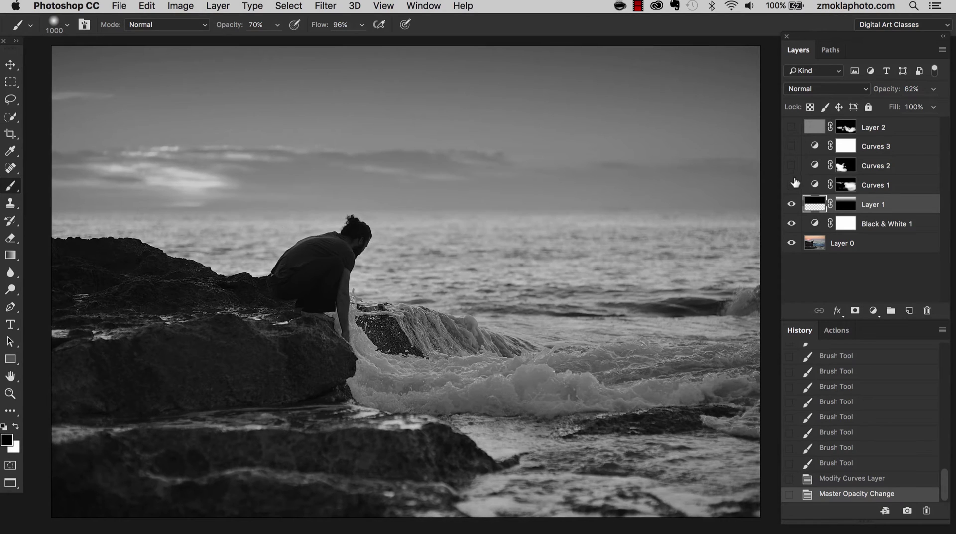
pyautogui.click(792, 185)
pyautogui.click(792, 146)
pyautogui.click(793, 167)
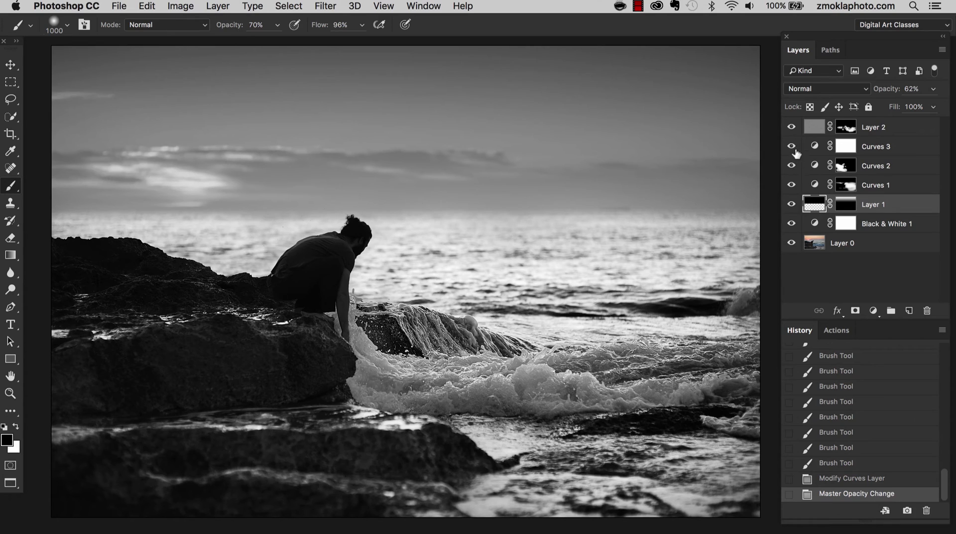
pyautogui.press('v')
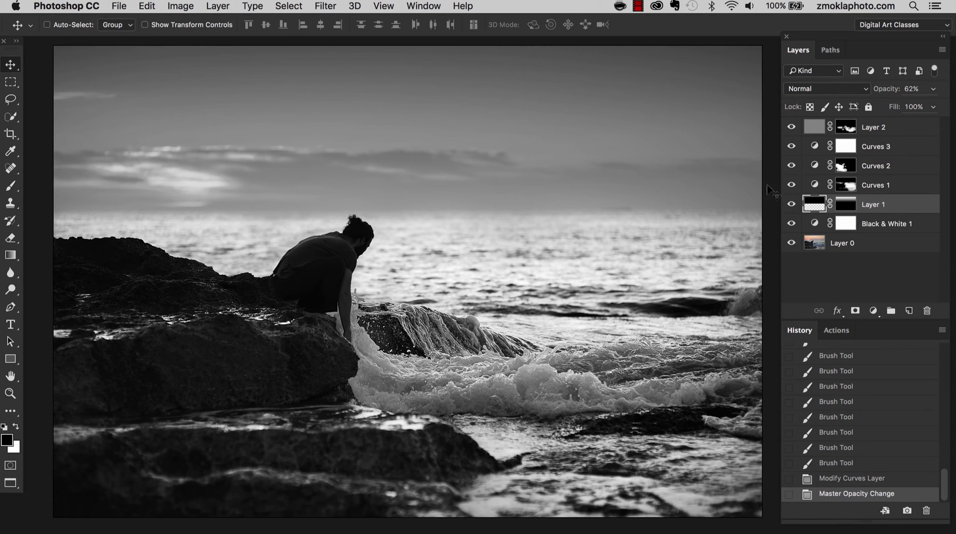